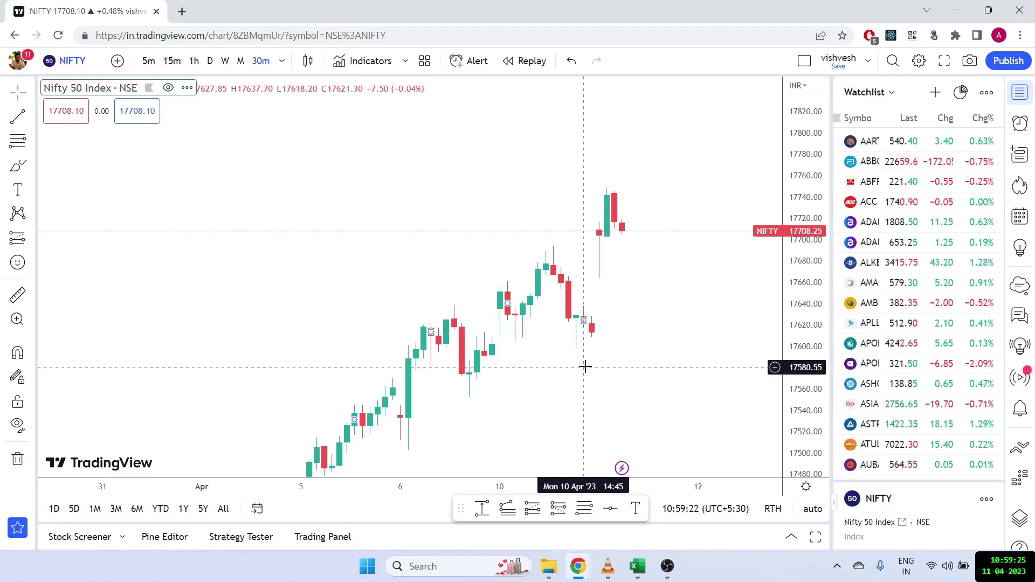
Brush short horizontal lines at the high and low of the first 11 April candle on the NIFTY 30-minute chart.
click(18, 169)
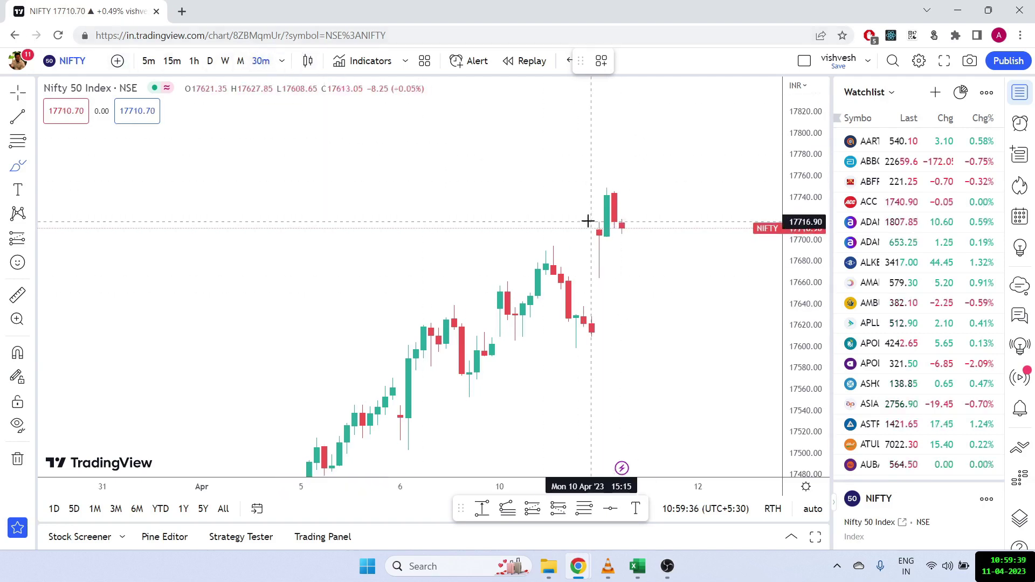
drag(591, 222, 624, 222)
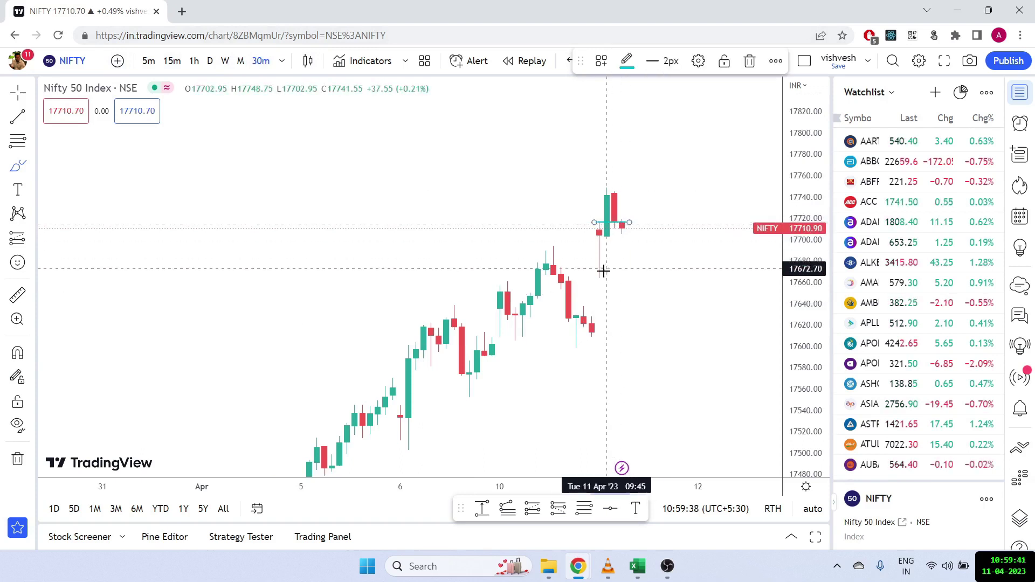
drag(610, 280, 629, 279)
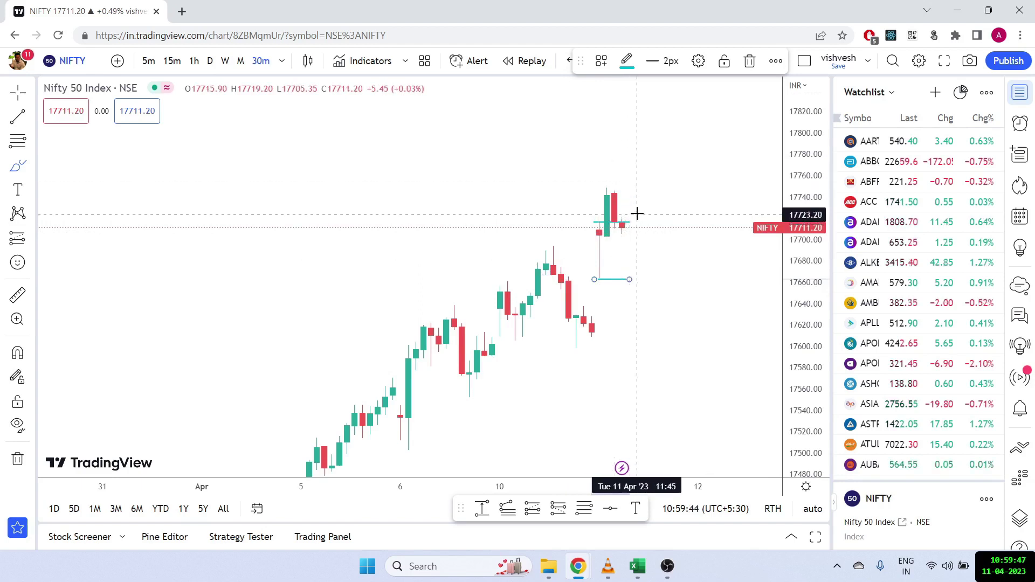
Try to annotate the upper level with a handwritten B and the area below the lower level with an S.
mouse_move(644, 216)
mouse_down()
mouse_move(651, 192)
mouse_move(664, 218)
mouse_move(645, 224)
mouse_up()
drag(627, 301, 629, 329)
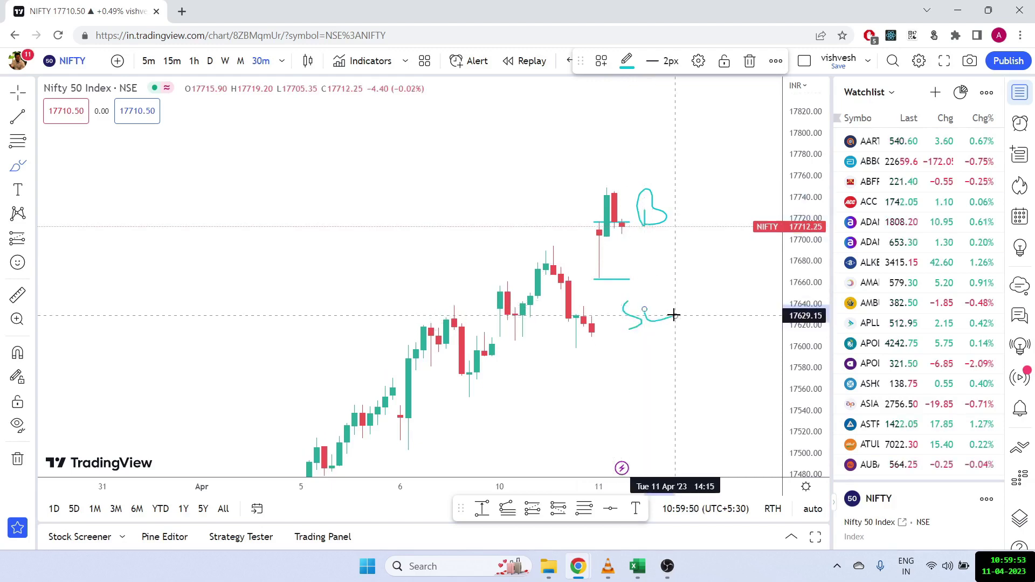
key(ctrl+z)
key(ctrl+z)
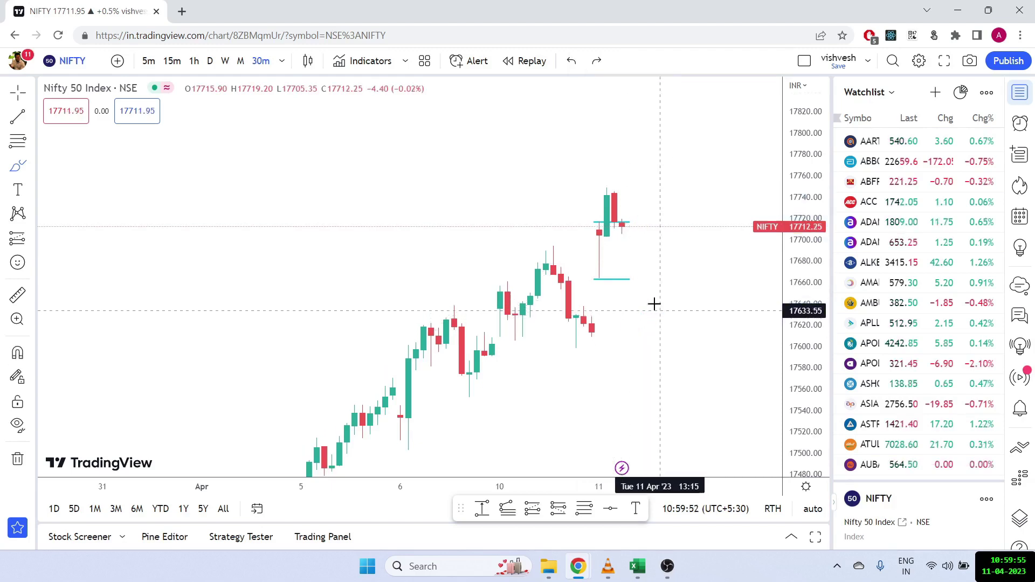
click(626, 285)
drag(627, 290, 615, 313)
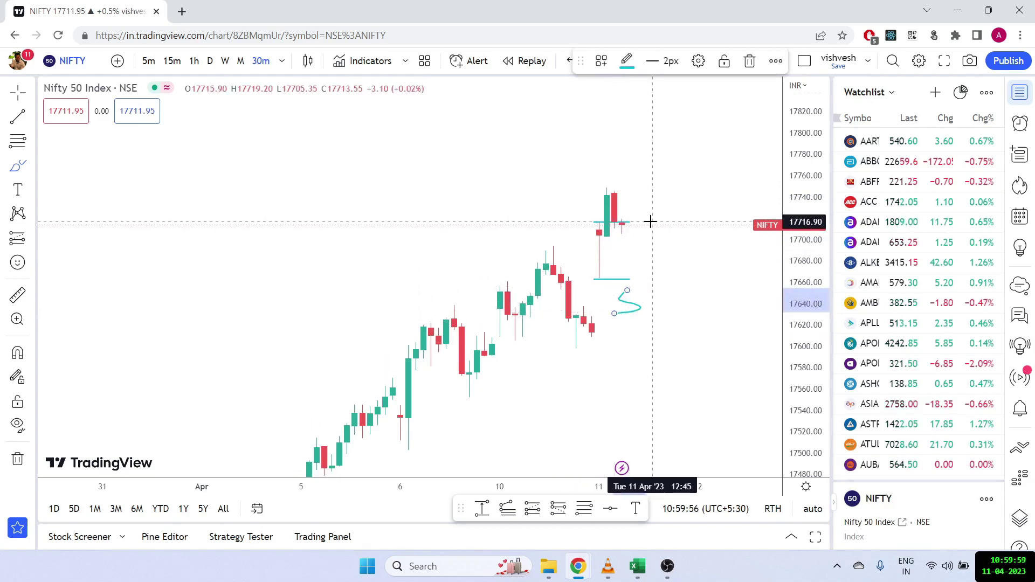
key(ctrl+z)
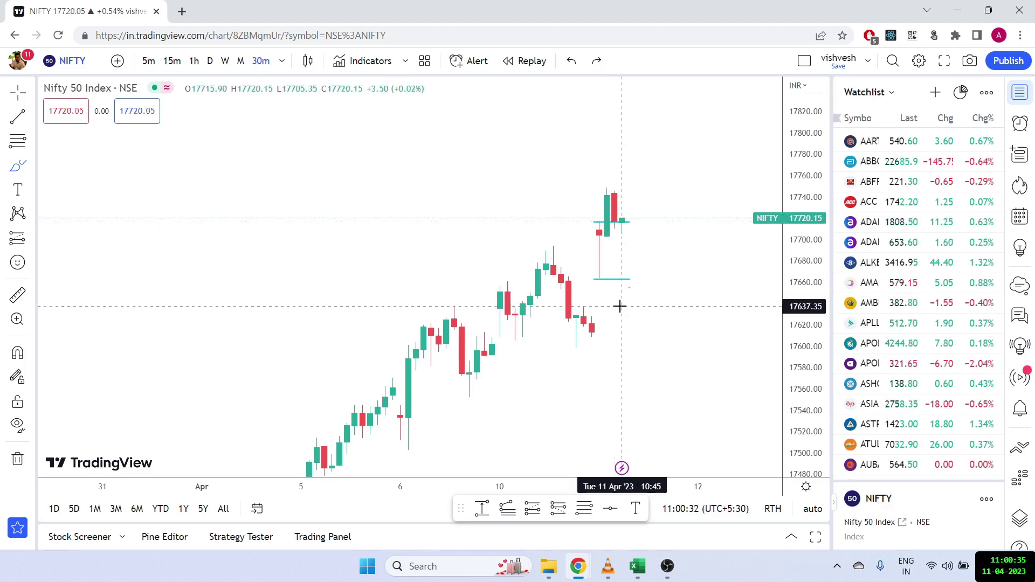
Switch to the in_nsei_30min_orb - Live workbook in Excel and examine the 30-minute Time values at an enlarged zoom.
key(alt+Tab)
key(alt+Tab)
key(alt+Tab)
key(alt+Tab)
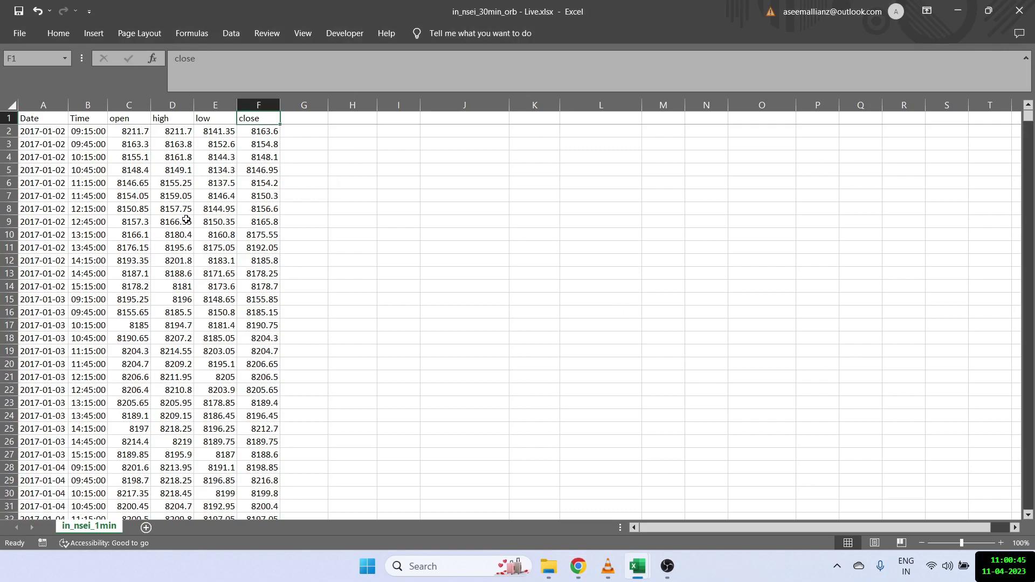
click(1001, 543)
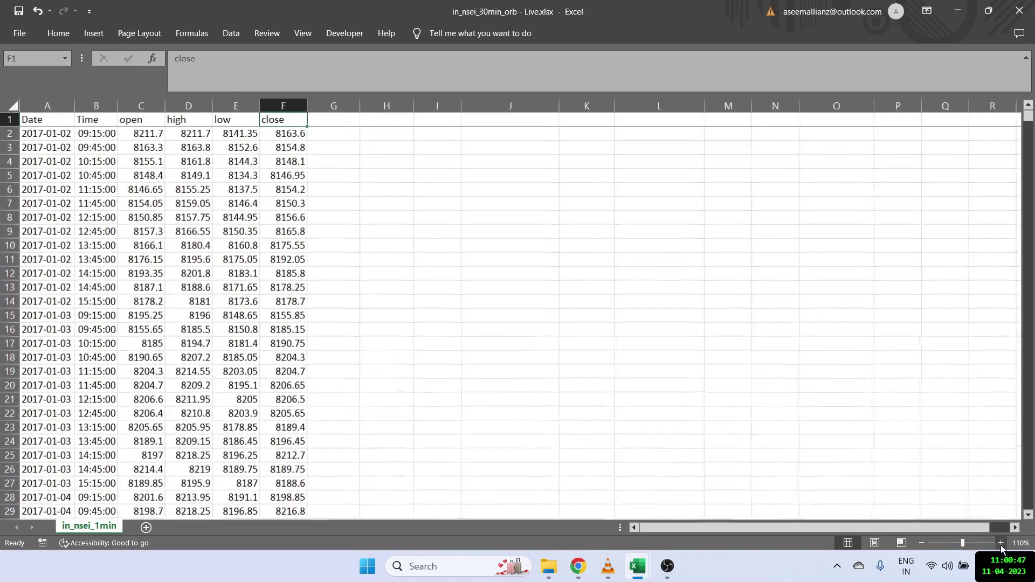
click(1001, 543)
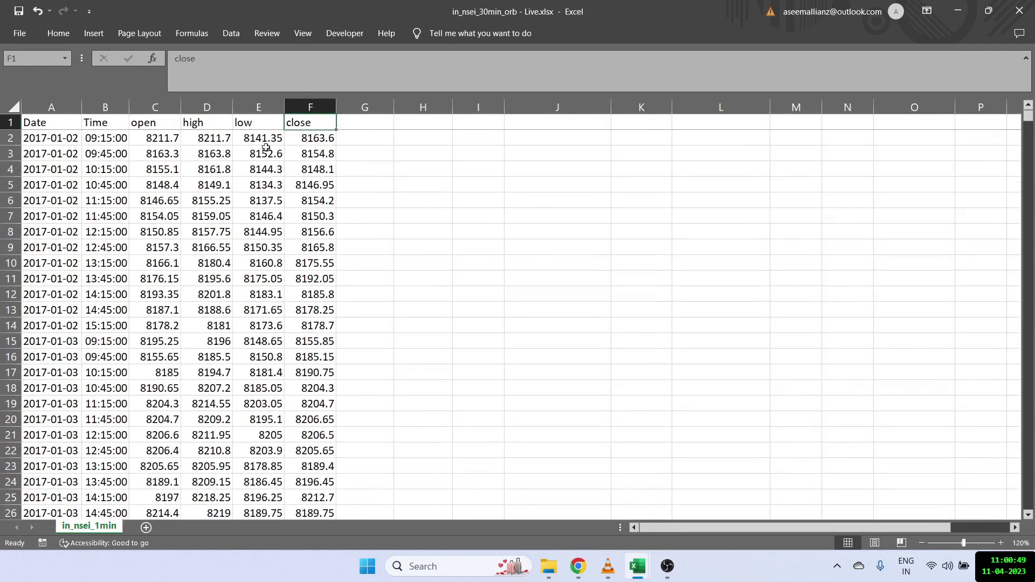
drag(126, 138, 110, 254)
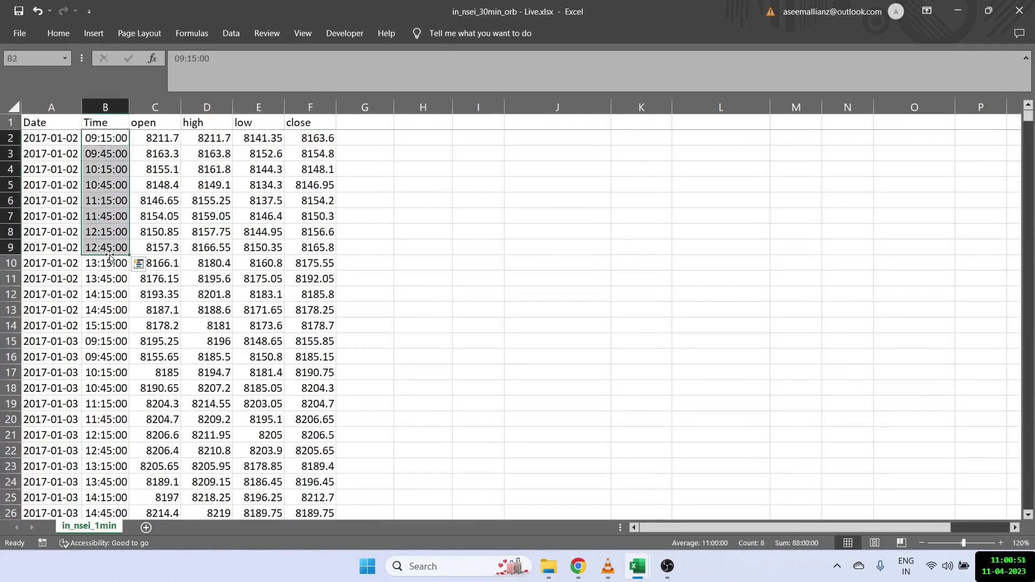
click(376, 123)
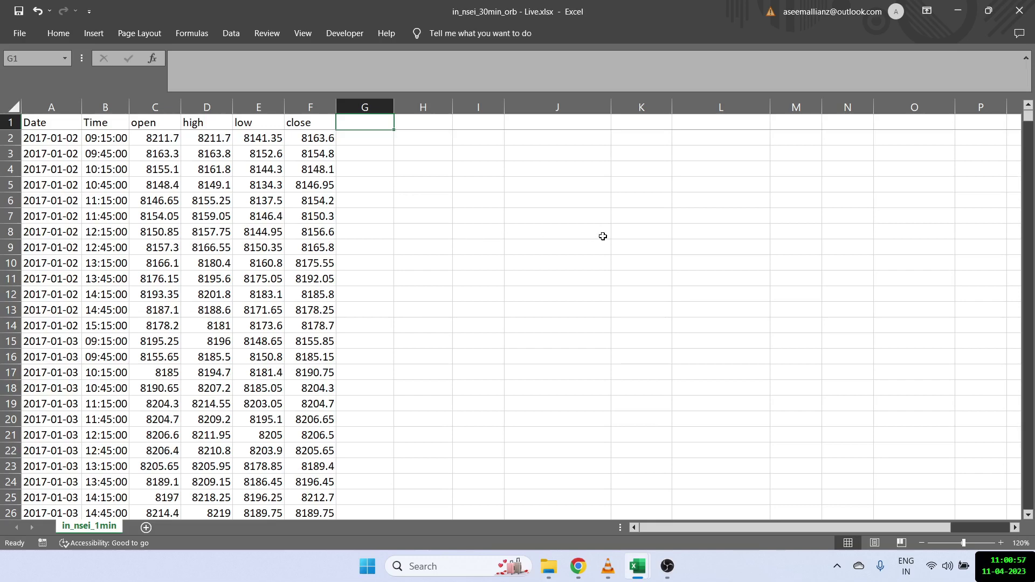
Enter the labels Start in cell R2 and End in cell R3.
click(763, 200)
key(Right)
key(Right)
key(Right)
key(Right)
key(Right)
key(Right)
key(Right)
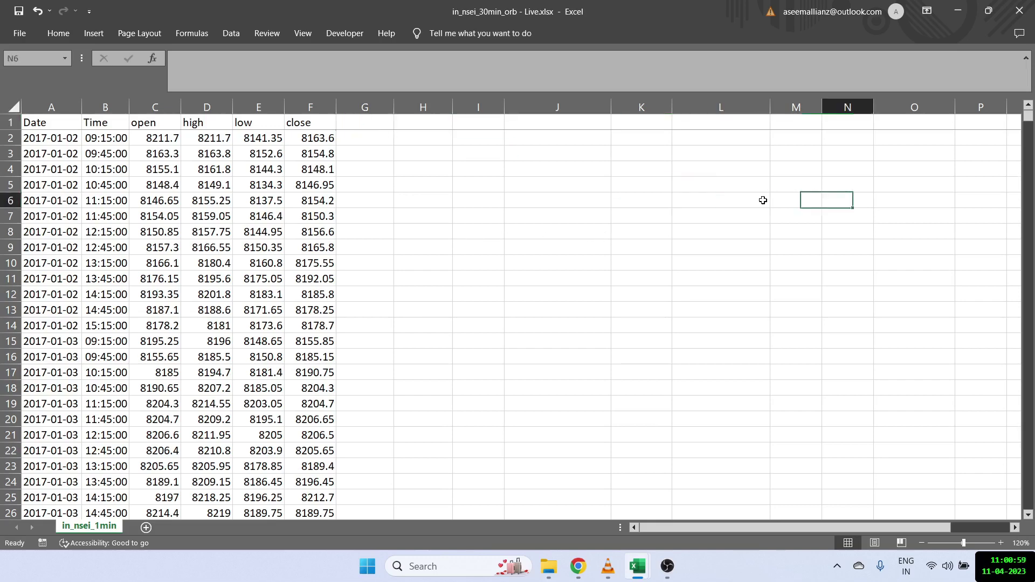
key(Right)
key(Left)
key(Left)
key(Up)
key(Up)
key(Up)
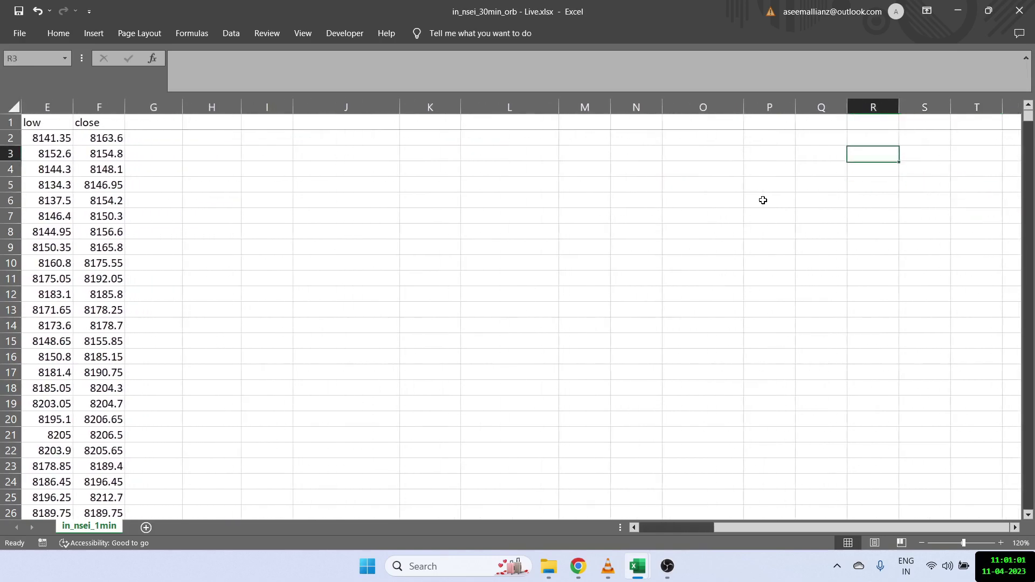
key(Up)
text(Start)
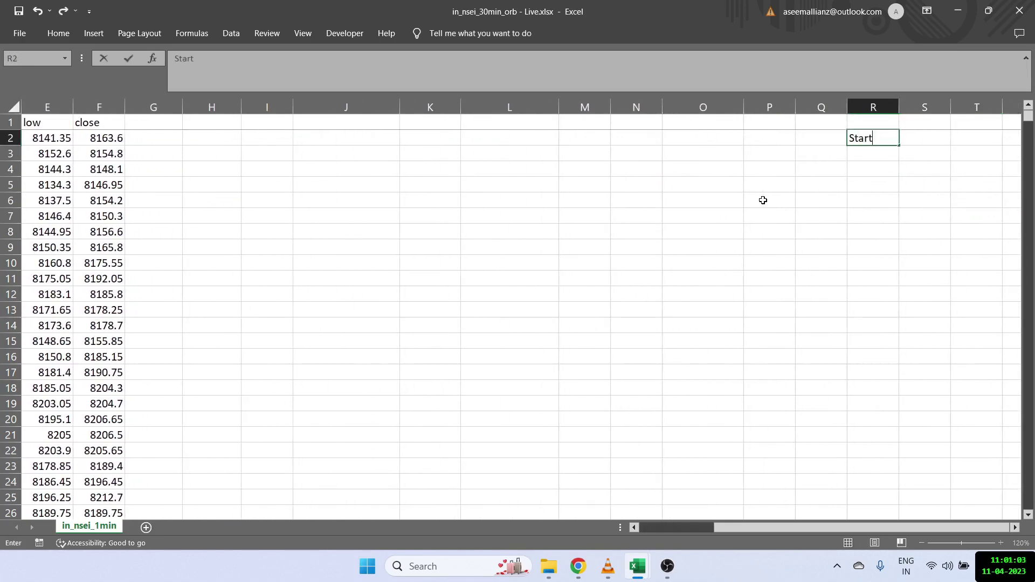
key(Return)
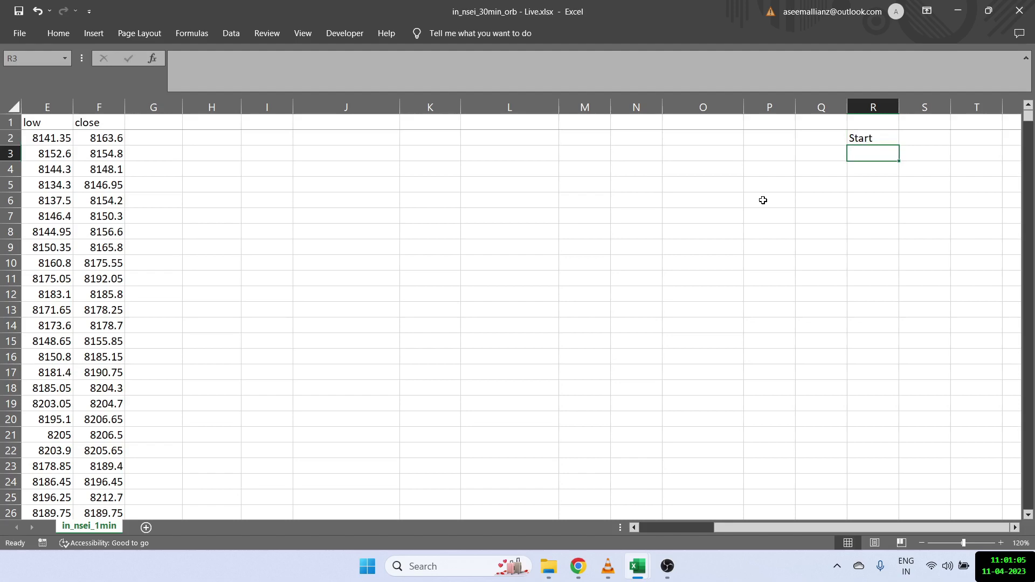
text(End)
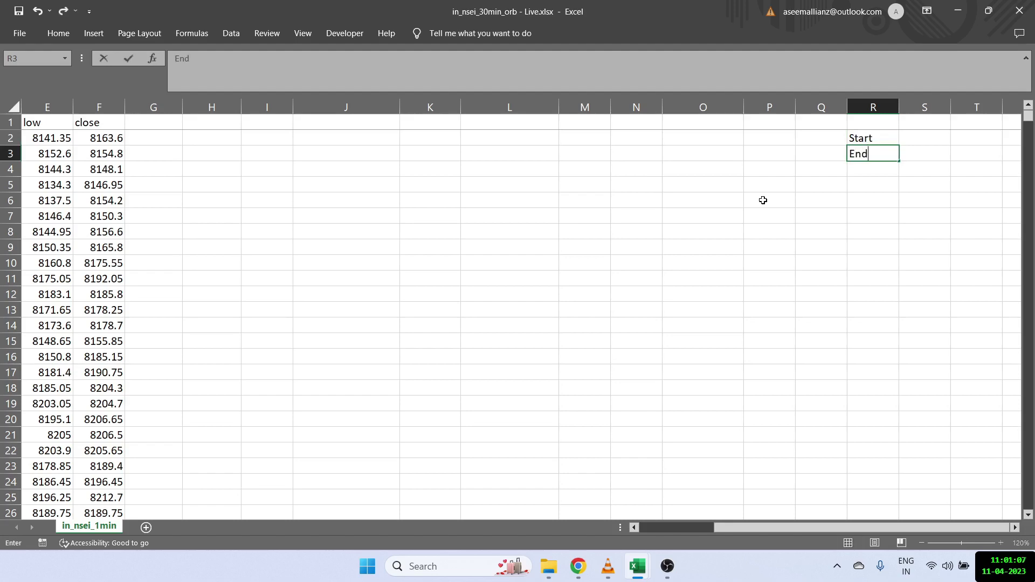
Copy the first session time, 09:15:00, from B2 into S2 beside the Start label.
key(Up)
key(ctrl+Left)
key(ctrl+Left)
key(Right)
key(ctrl+c)
key(Right)
key(ctrl+Right)
key(ctrl+Right)
key(ctrl+v)
Copy the last session time, 15:15:00, from B14 into S3 beside the End label.
key(Down)
key(ctrl+Left)
key(ctrl+Left)
key(ctrl+Left)
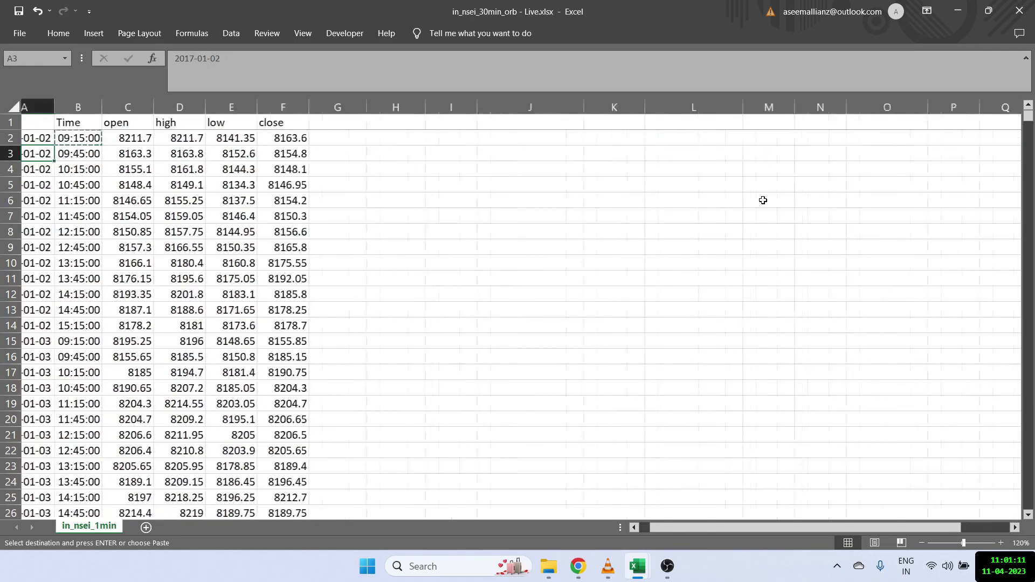
key(Right)
key(Down)
key(Down)
key(Down)
key(Down)
key(Down)
key(Down)
key(Down)
key(Down)
key(Down)
key(Down)
key(Down)
key(ctrl+c)
key(ctrl+Up)
key(Down)
key(Right)
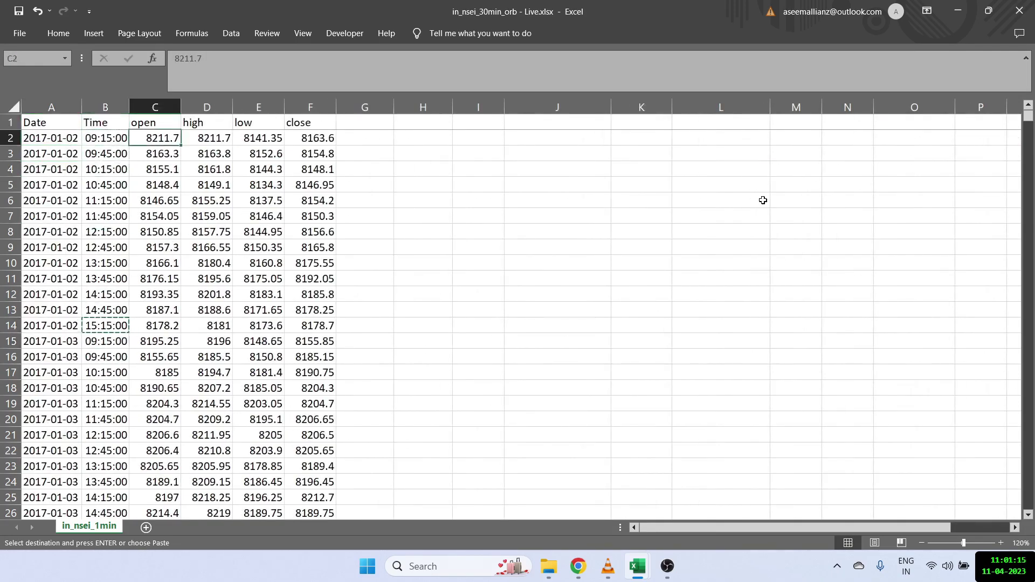
key(Right)
key(Right)
key(Right)
key(Right)
key(Right)
key(Right)
key(Down)
key(ctrl+Right)
key(Right)
key(ctrl+v)
key(Down)
key(Left)
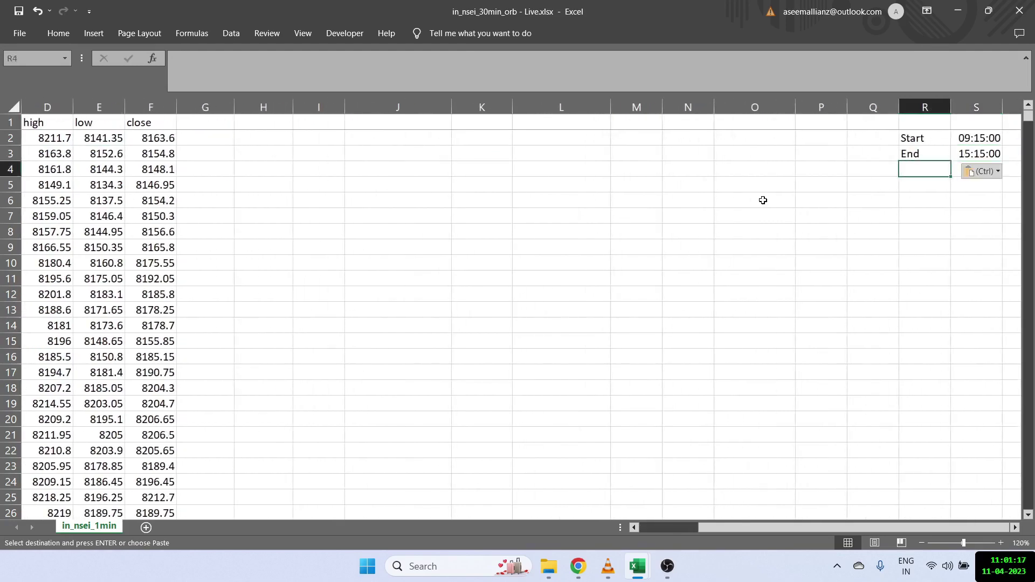
Add the signal codes -1 for BUY in R4:S4 and 1 for SELL in R5:S5.
text(-1)
key(Tab)
text(BUY)
key(Return)
text(1)
key(Tab)
text(S)
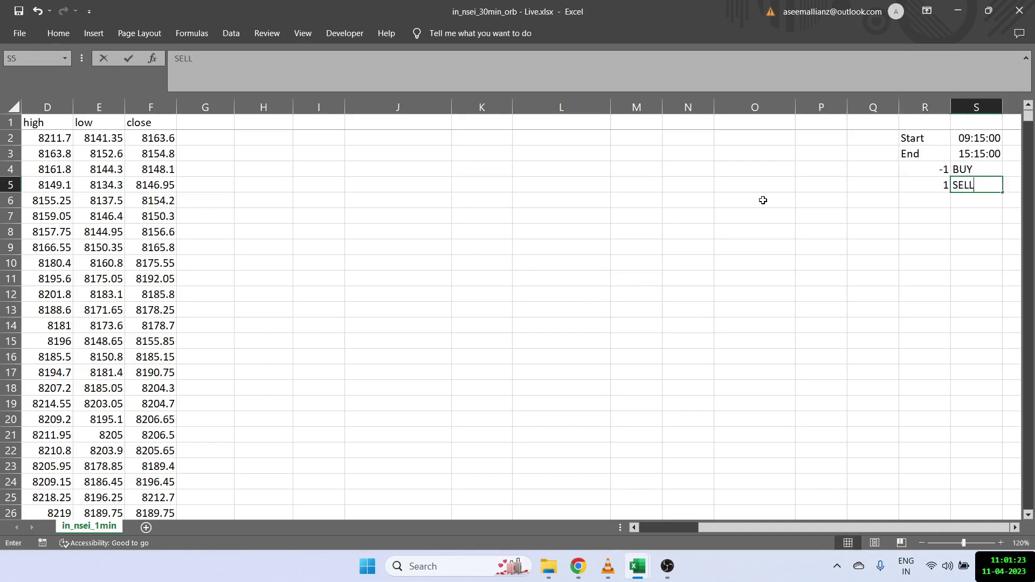
text(ELL)
key(Left)
Add the column headers BUY LEVEL in G1 and SELL LEVEL in H1.
key(ctrl+Left)
key(ctrl+Left)
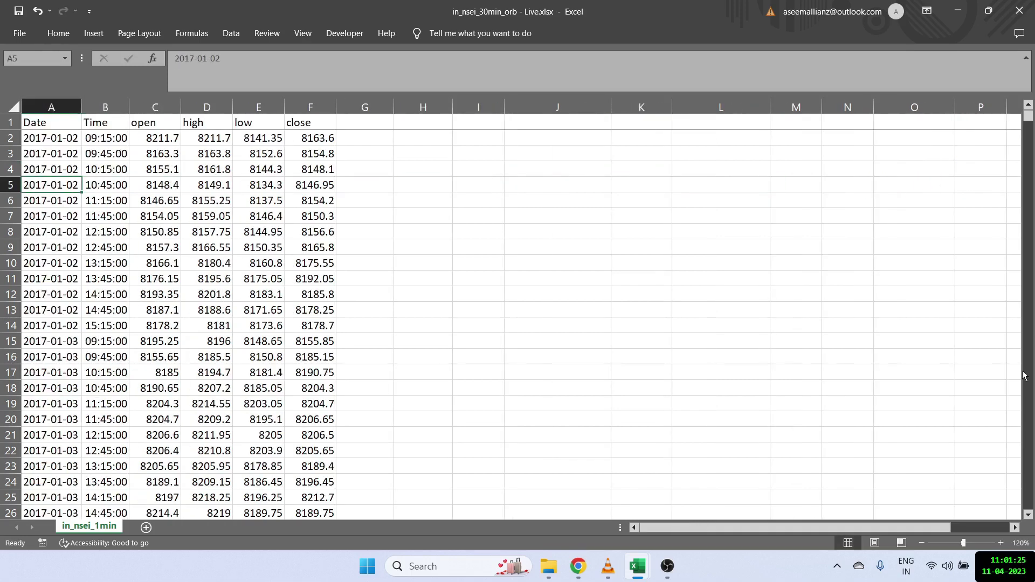
click(920, 544)
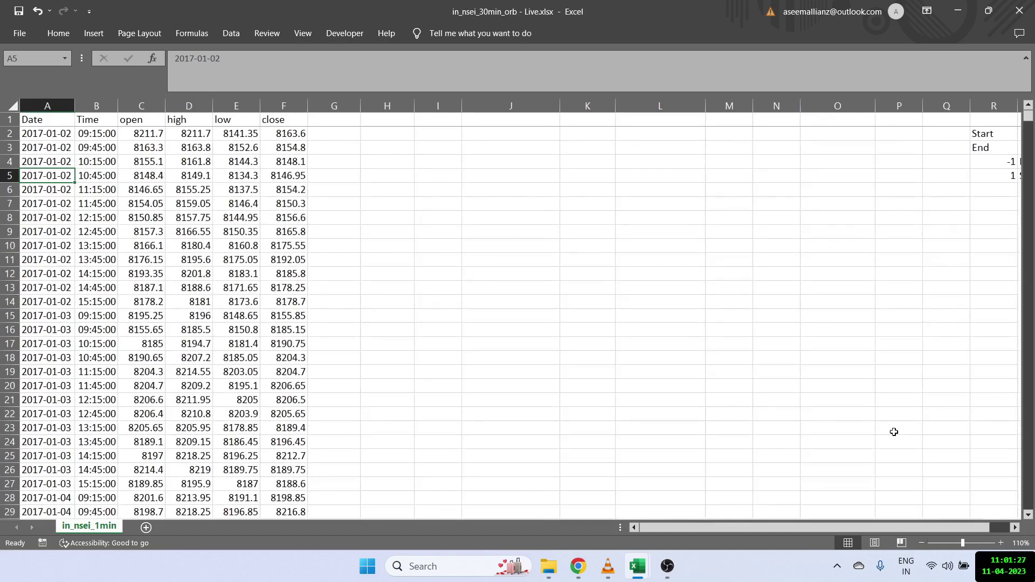
click(322, 118)
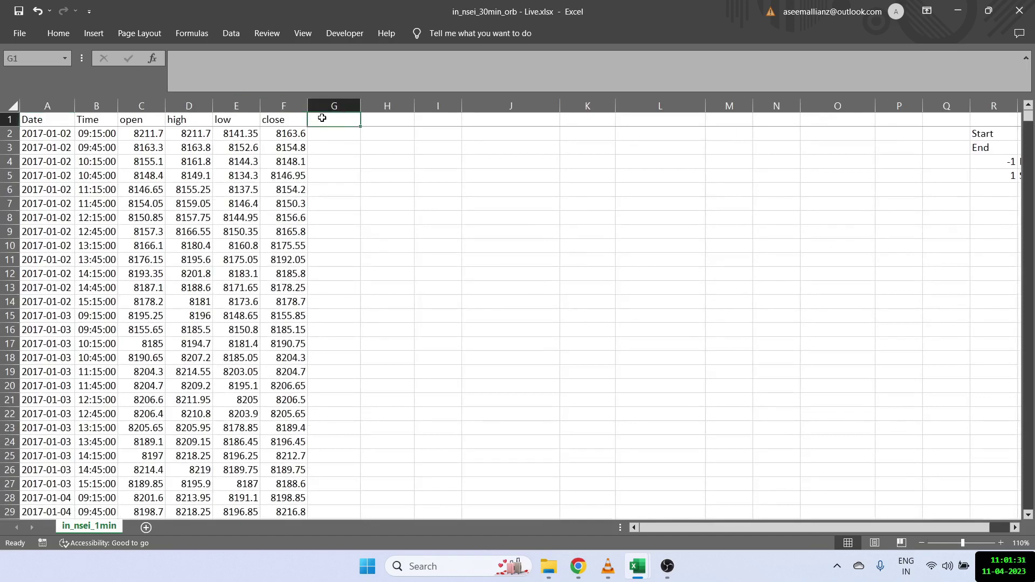
text(BUY)
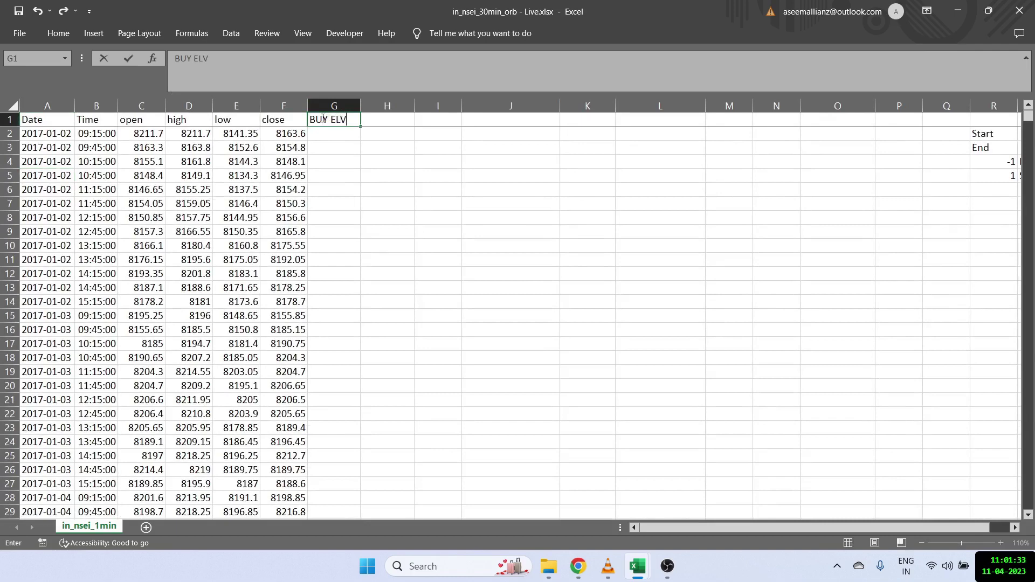
text( LEVEL)
key(Tab)
text(SEL)
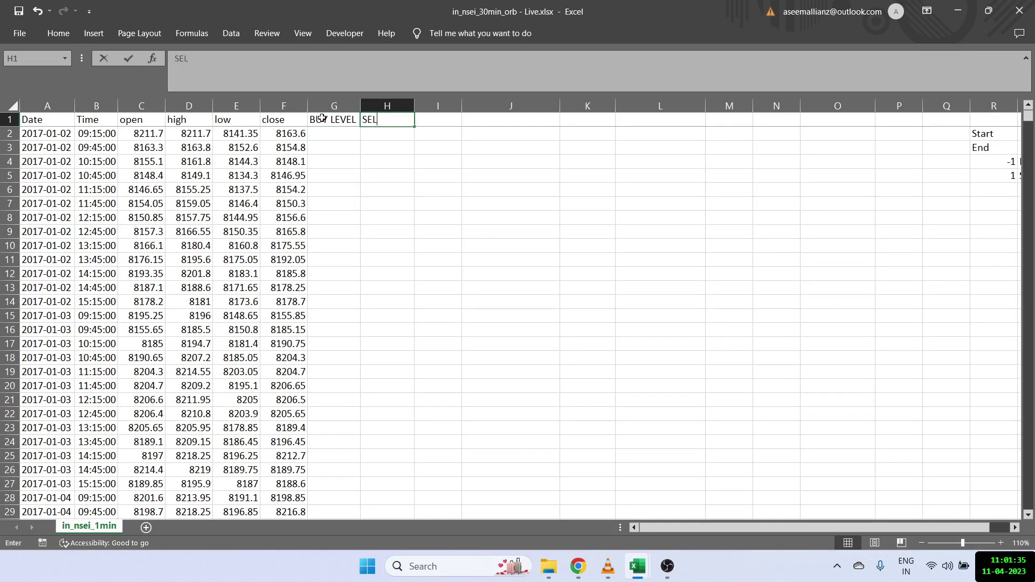
text(L LEVEL)
key(Return)
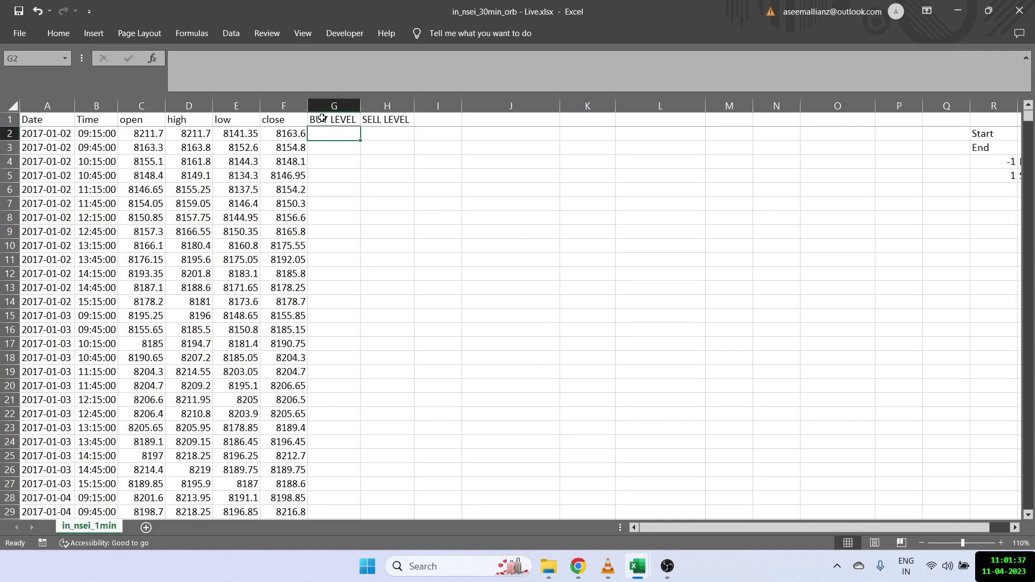
Enter the formula =IF(B2=S2,D2,G1) in G2 under BUY LEVEL.
text(=IF()
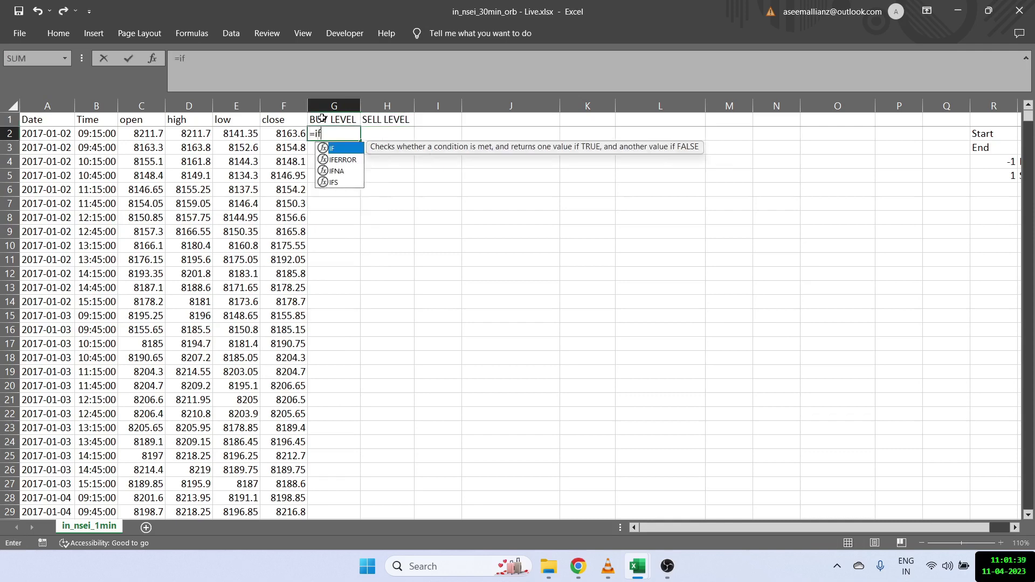
key(Left)
key(Left)
key(Left)
key(Left)
key(Left)
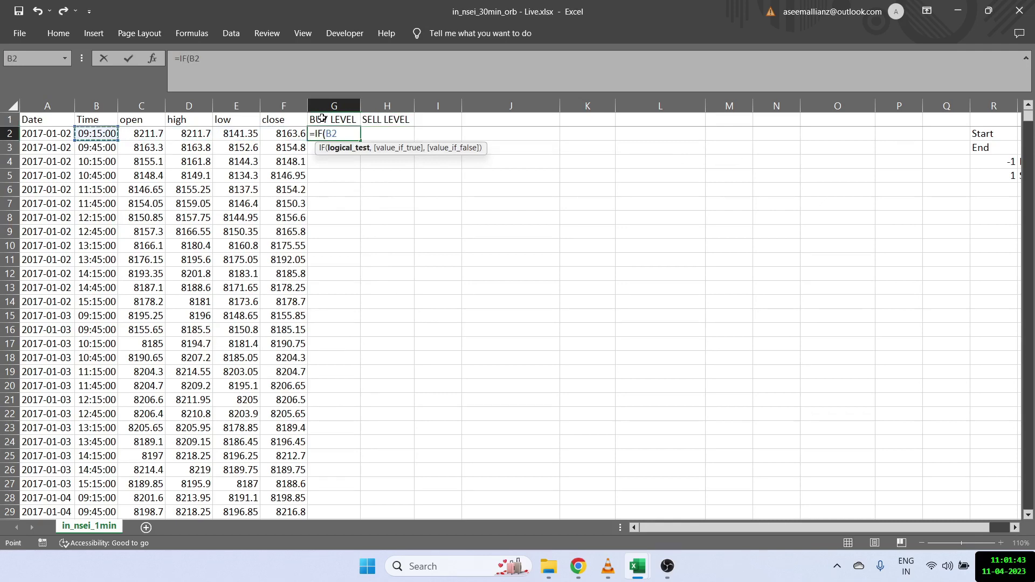
text(=)
click(987, 132)
text(,)
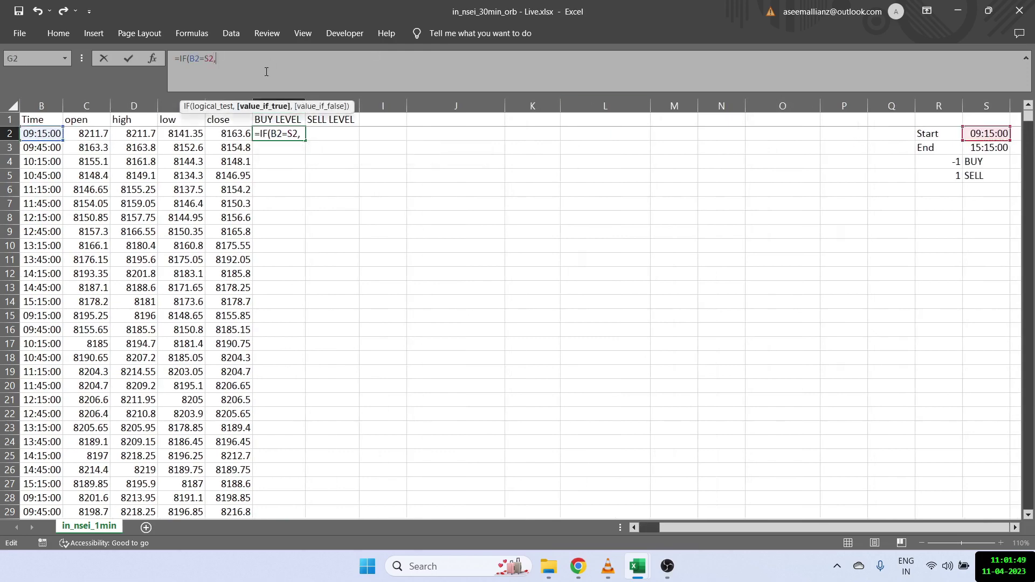
click(144, 135)
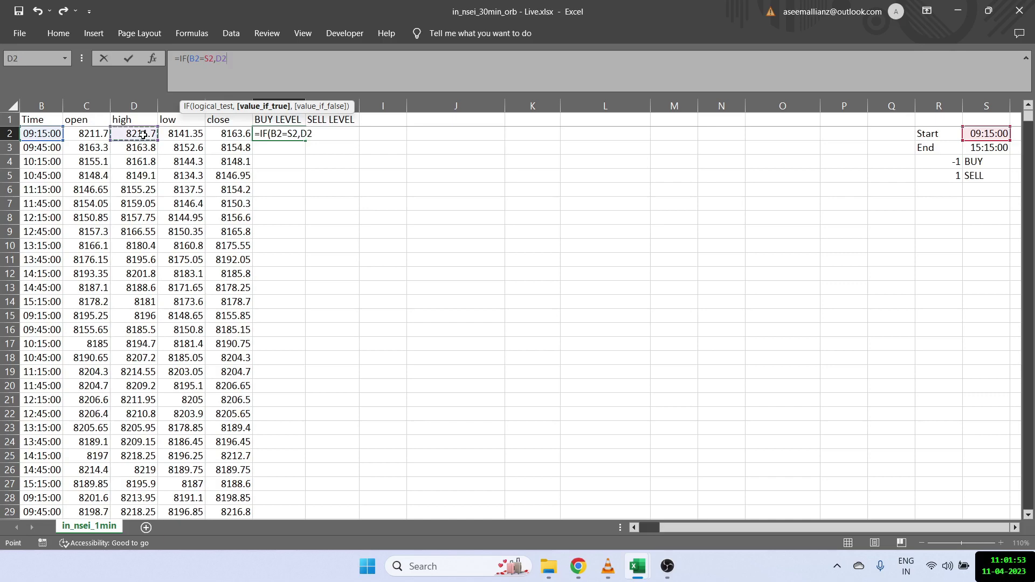
text(,)
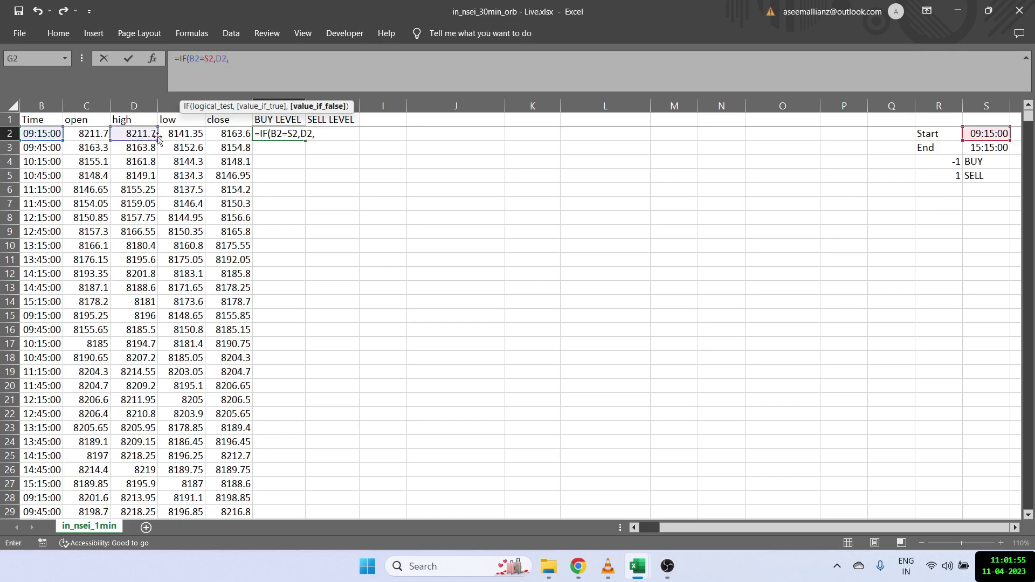
click(280, 120)
key(Return)
Make the start-time reference absolute in the G2 formula so it reads =IF(B2=$S$2,D2,G1).
key(Up)
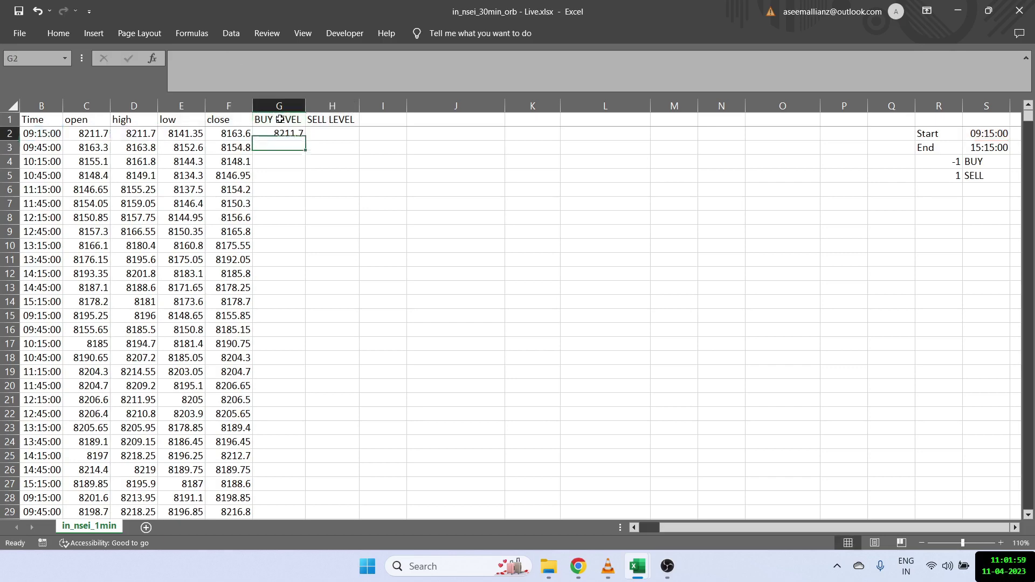
key(Home)
key(Right)
key(Right)
key(Right)
key(Right)
key(Right)
key(Right)
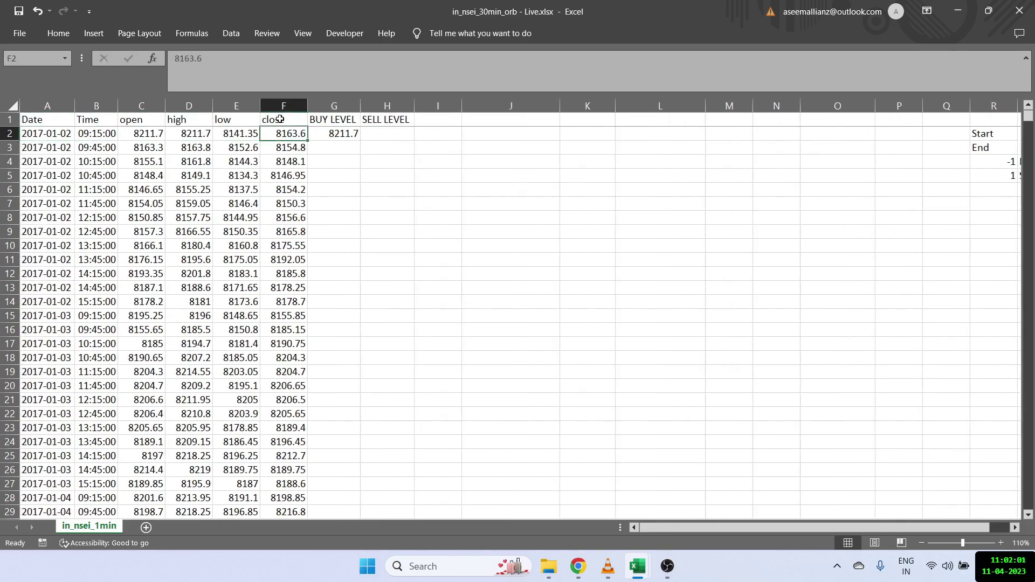
click(204, 59)
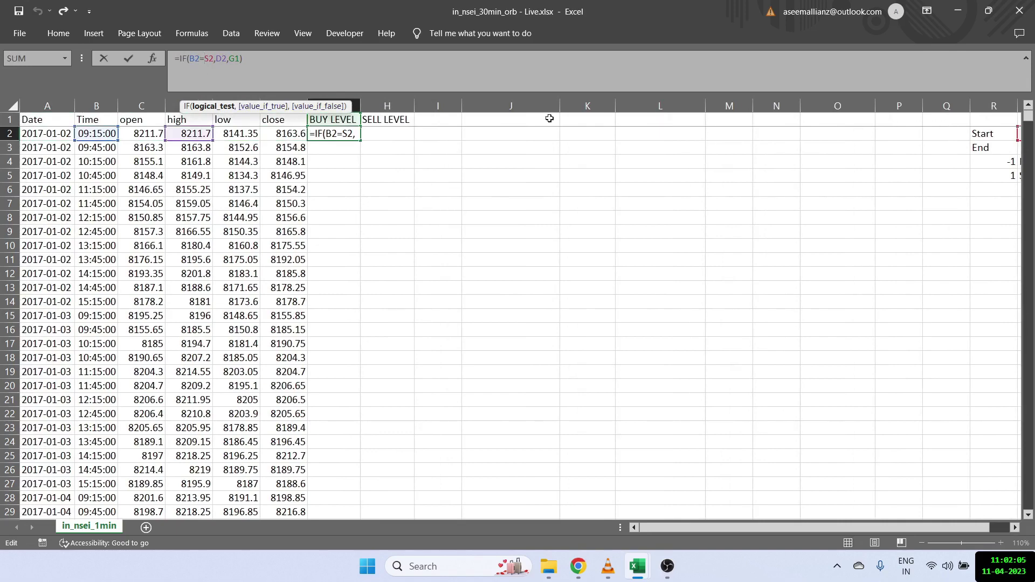
key(F4)
key(Return)
key(Up)
Fill the G2 formula down the BUY LEVEL column and check the first day's levels against the opening candle's high.
click(922, 542)
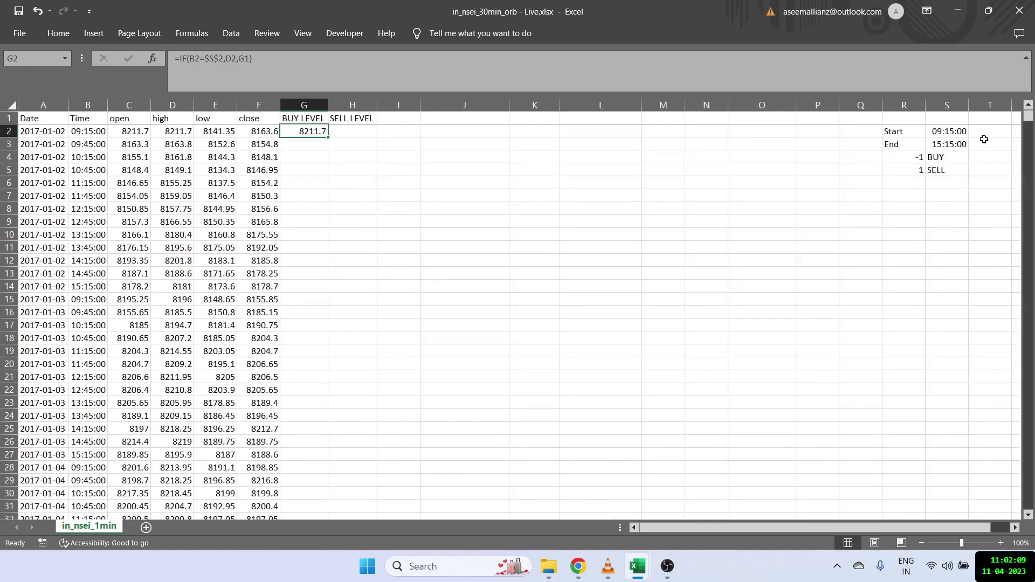
click(947, 131)
click(295, 134)
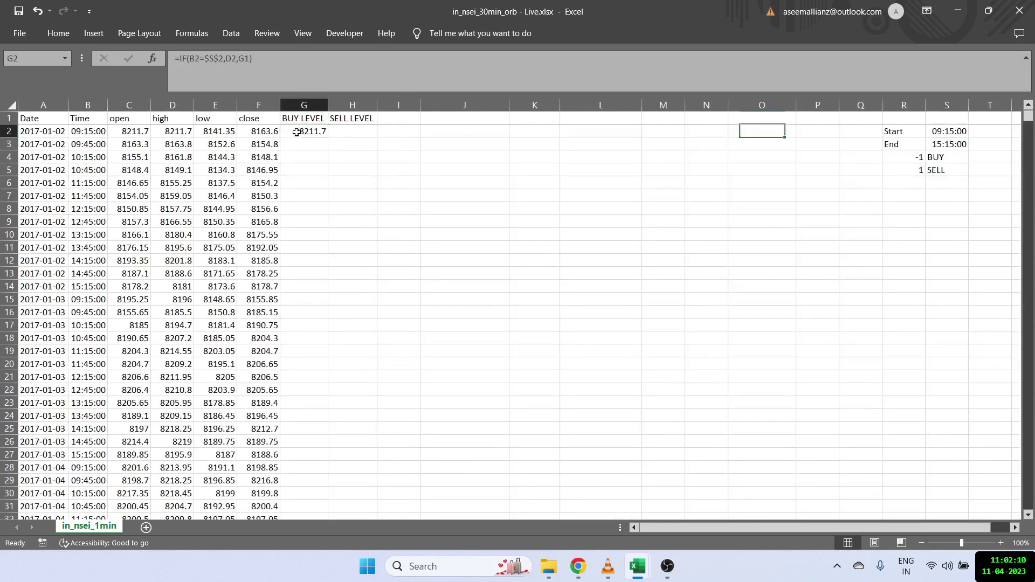
double_click(328, 138)
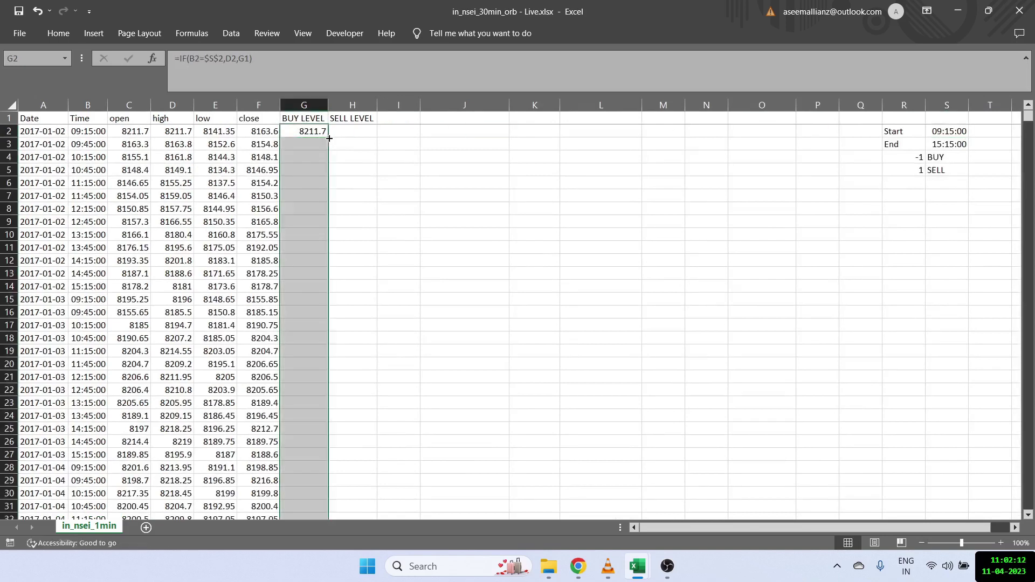
click(302, 133)
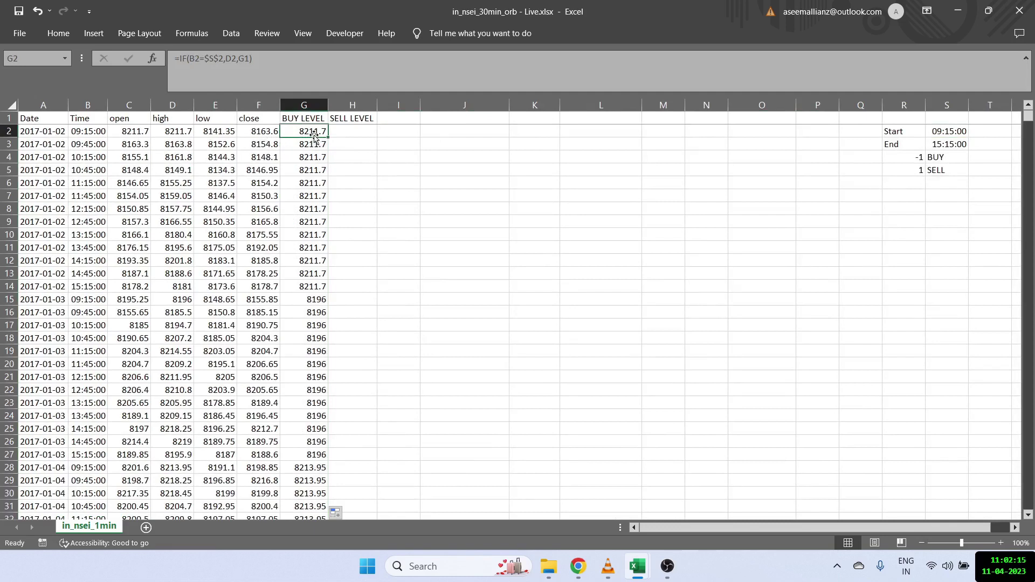
drag(312, 133, 318, 289)
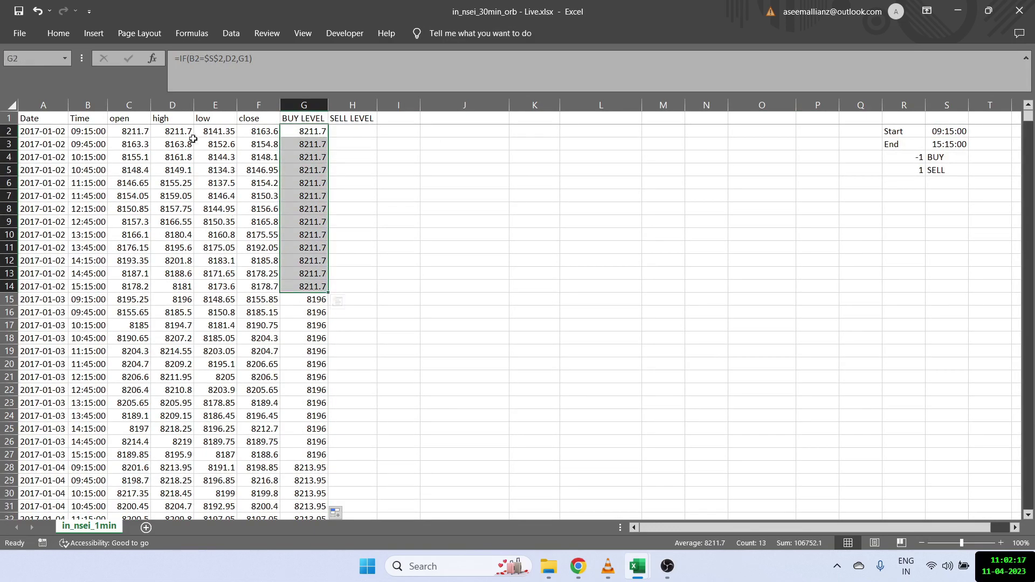
click(175, 130)
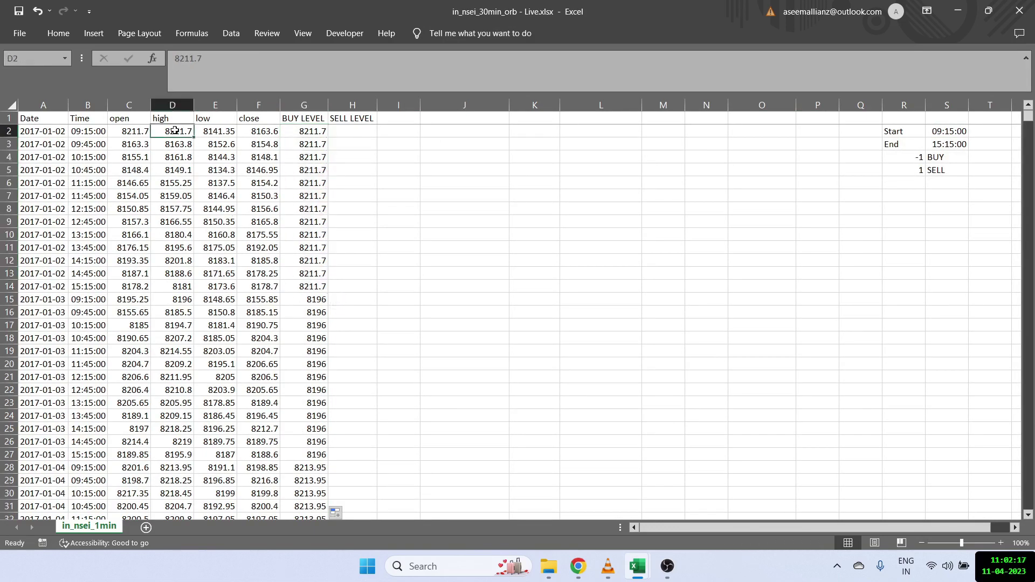
Enter =IF(B2=$S$2,E2,H1) in H2 by adapting the BUY LEVEL formula, and fill it down the SELL LEVEL column.
click(343, 131)
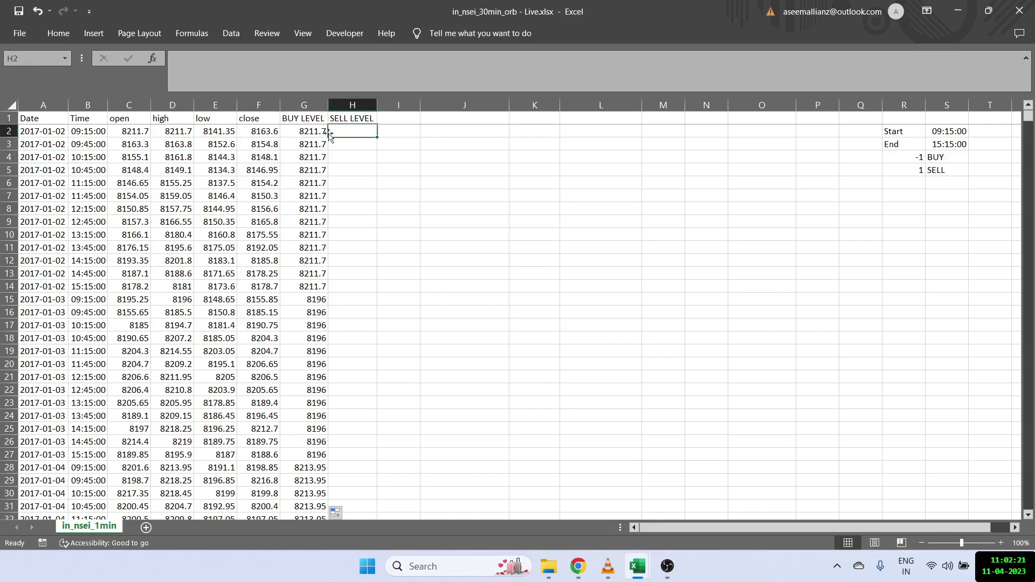
click(324, 132)
key(ctrl+c)
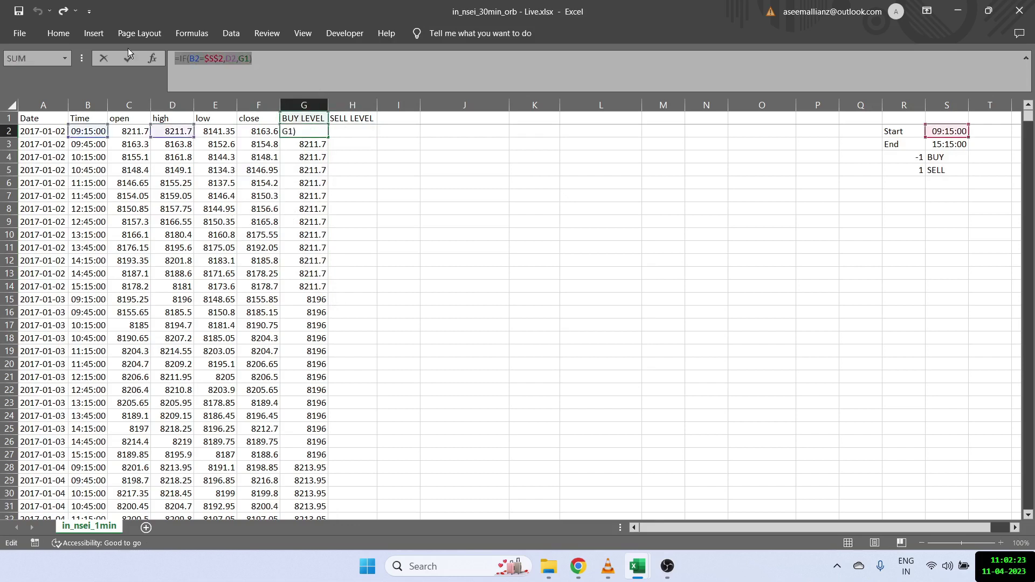
key(Right)
key(ctrl+v)
click(252, 76)
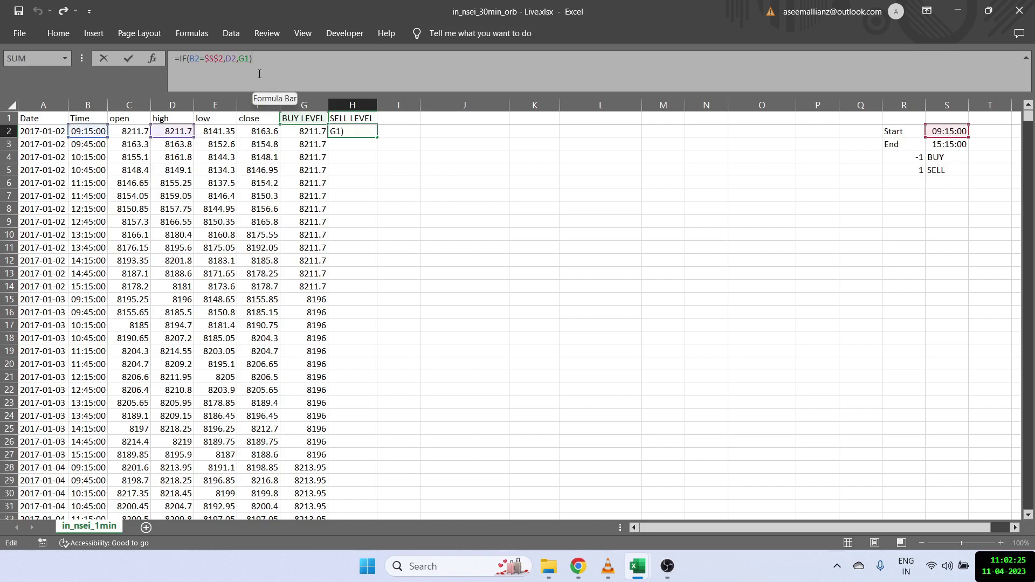
drag(308, 127, 355, 126)
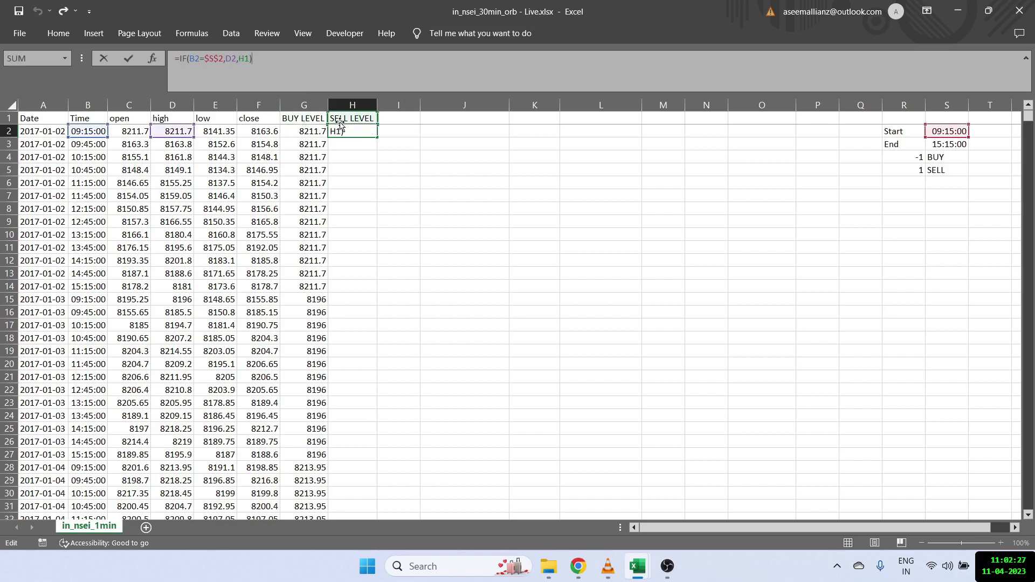
click(208, 134)
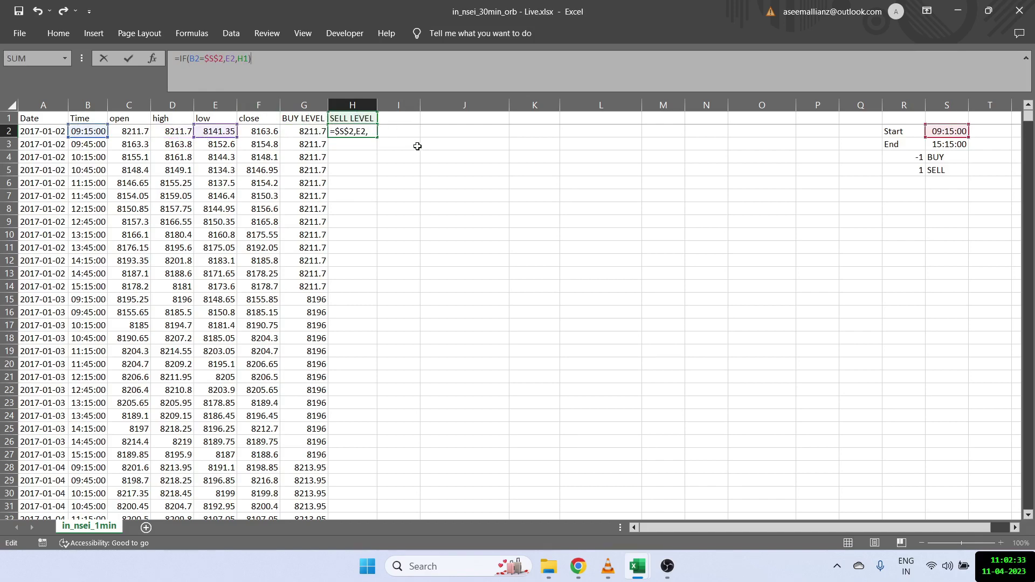
key(Return)
key(Up)
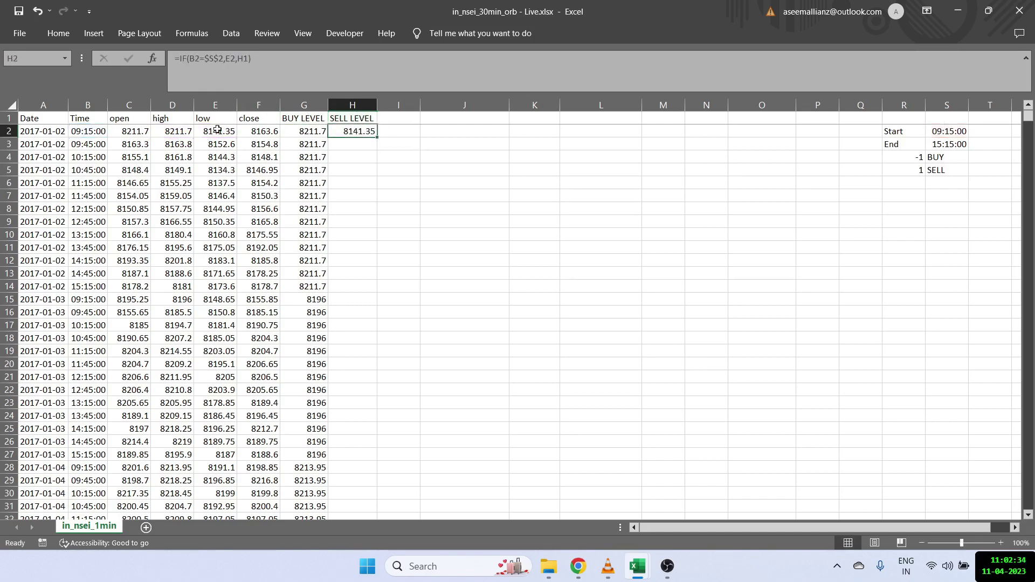
double_click(377, 138)
click(336, 246)
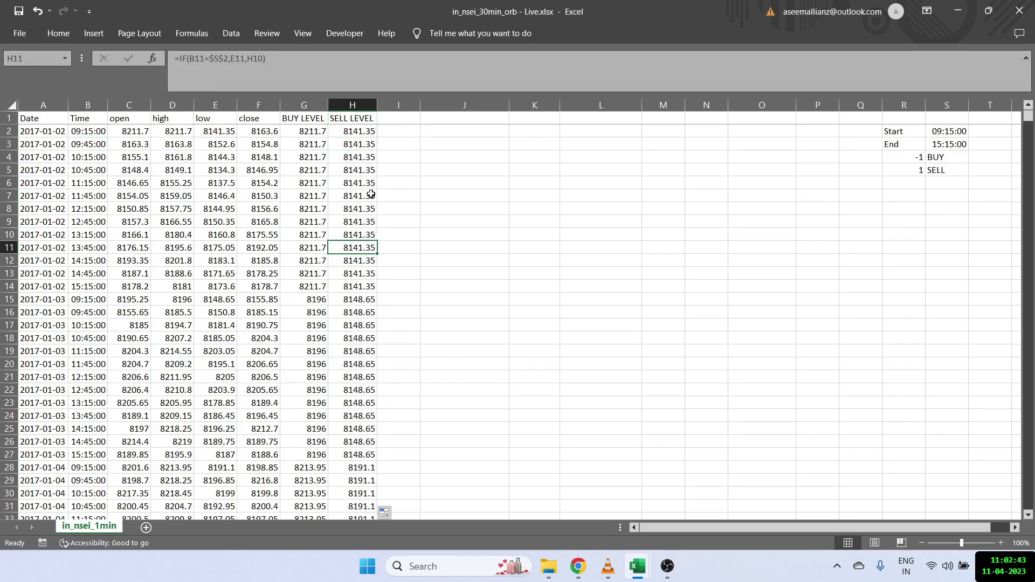
Add the column header Entry/Exit in I1.
key(ctrl+Up)
key(Right)
text(Entry)
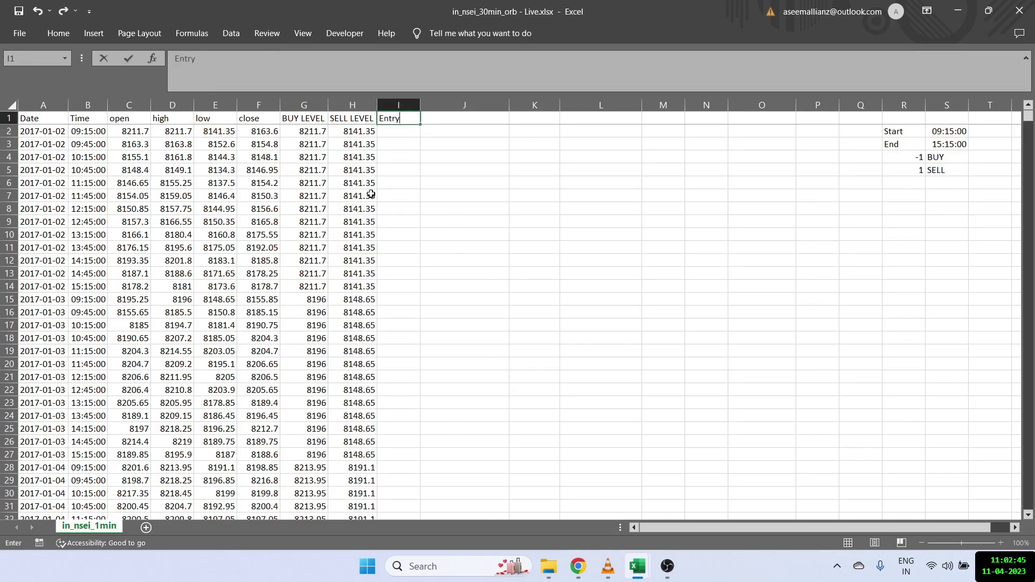
text(/Exit)
key(Return)
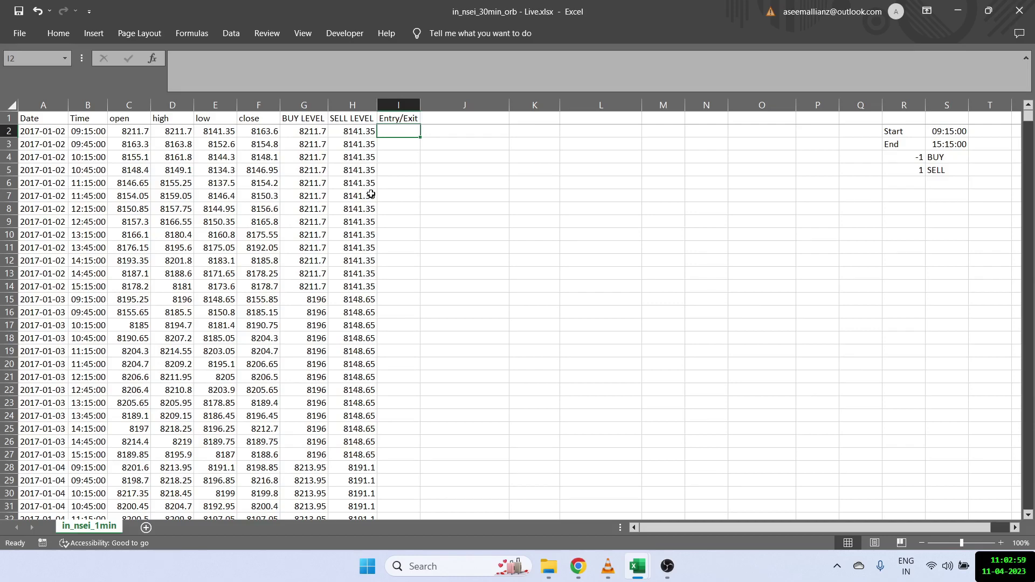
Begin the Entry/Exit formula in I2 with the buy condition =IF(AND(D2>G2,B2<>$S$3),-1, and open a nested IF for the false case.
text(=IF(and()
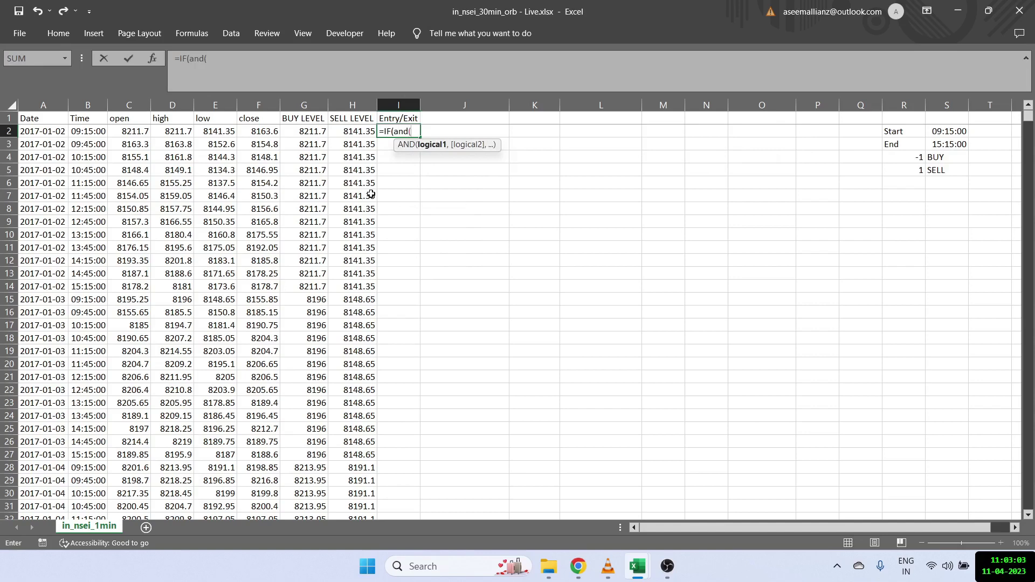
click(178, 132)
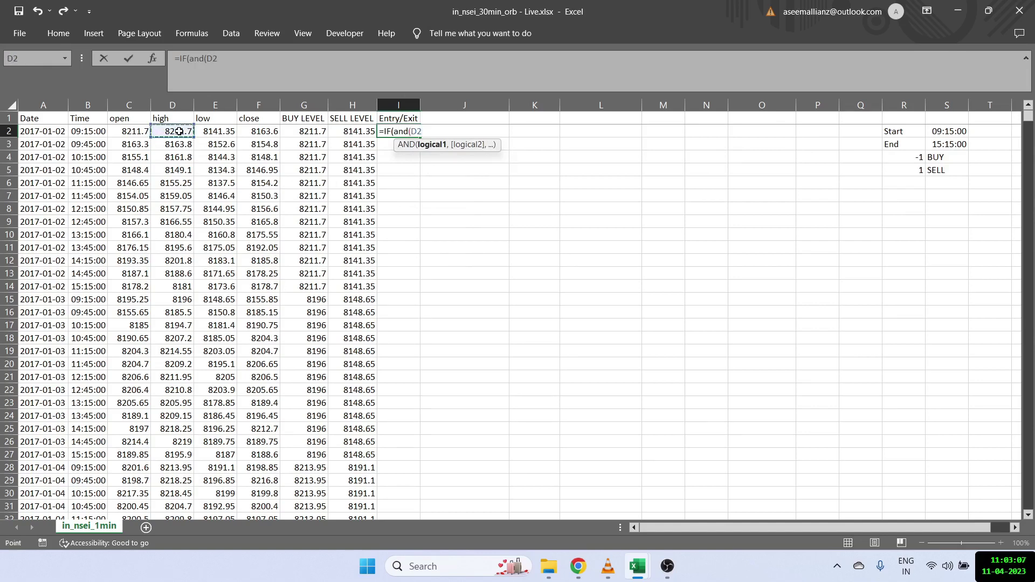
text(>)
click(307, 132)
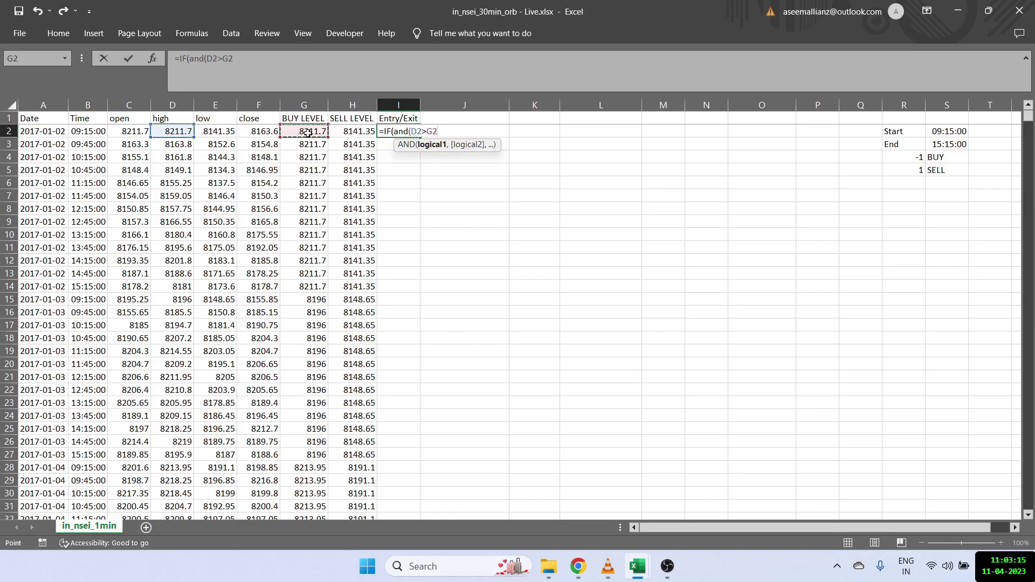
text(,)
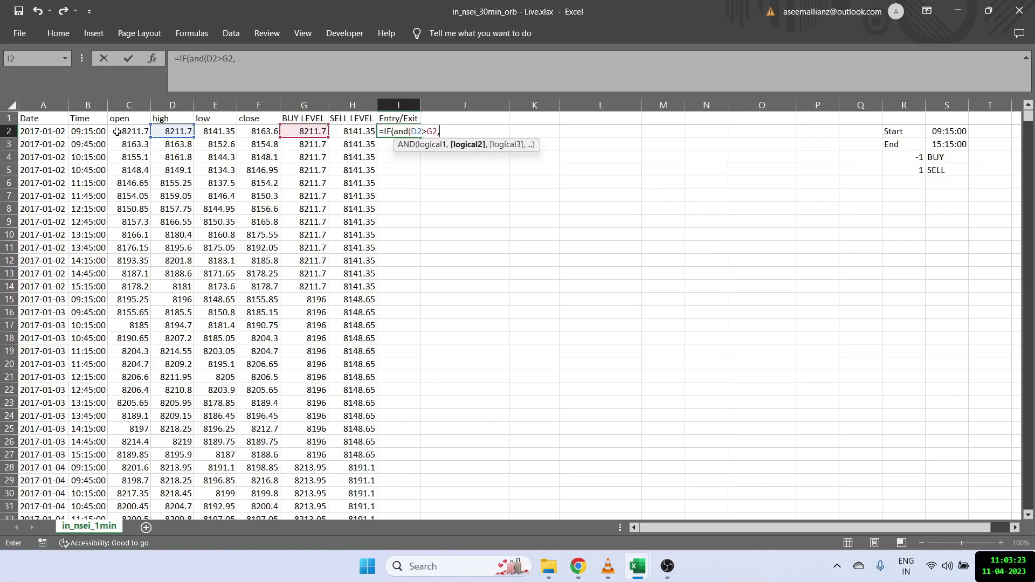
click(88, 133)
text(<>)
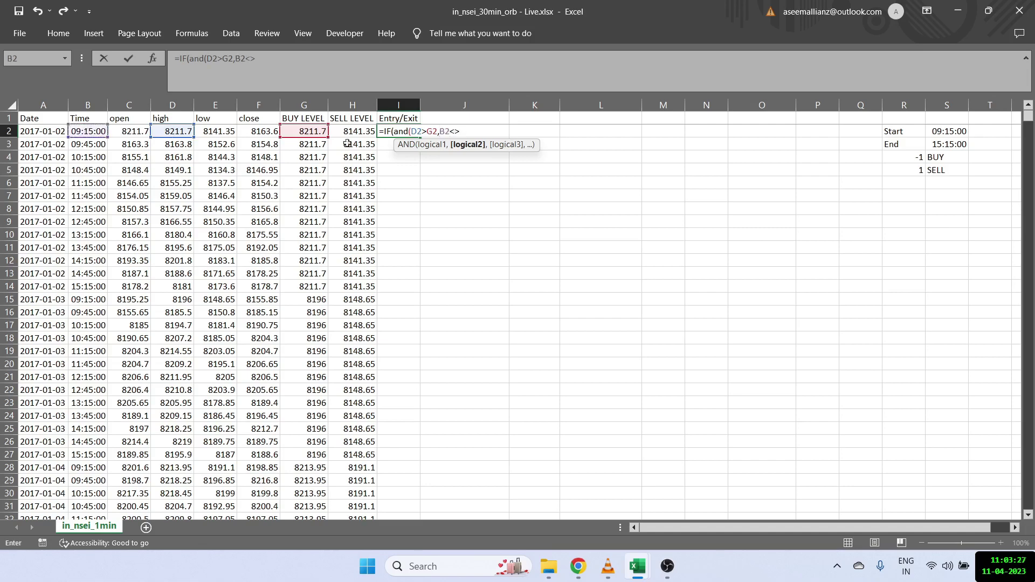
click(950, 144)
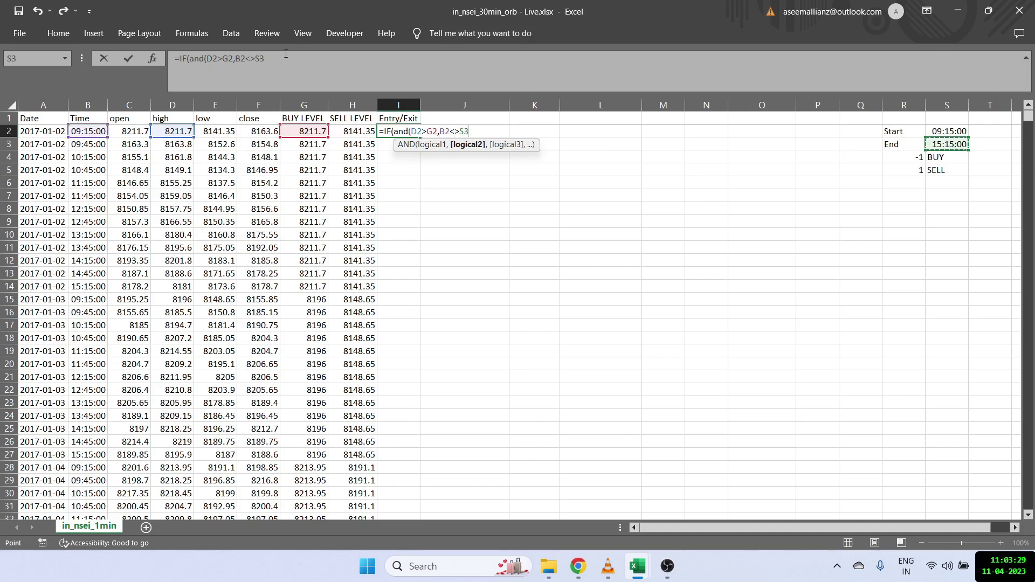
click(262, 58)
key(F4)
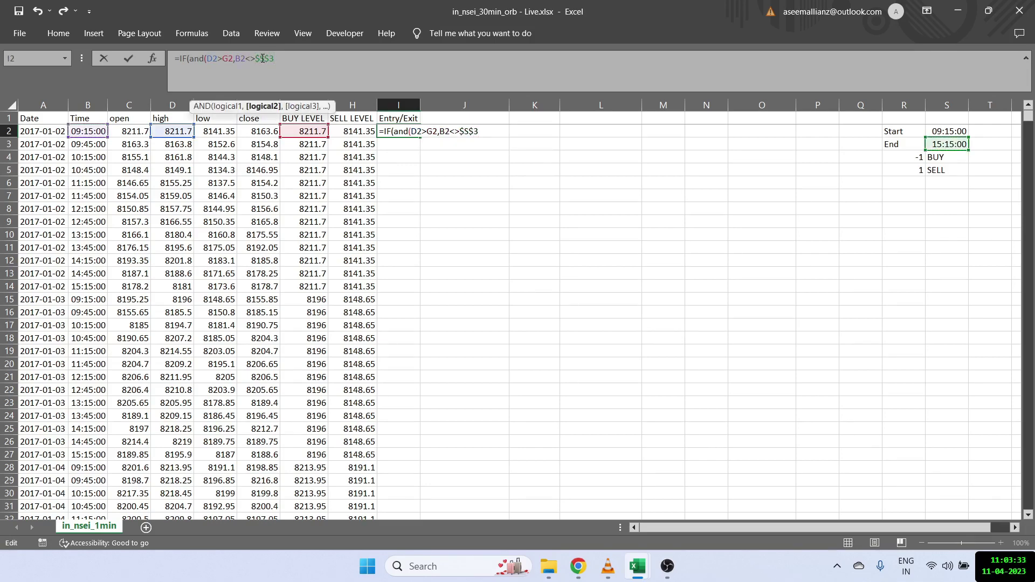
text())
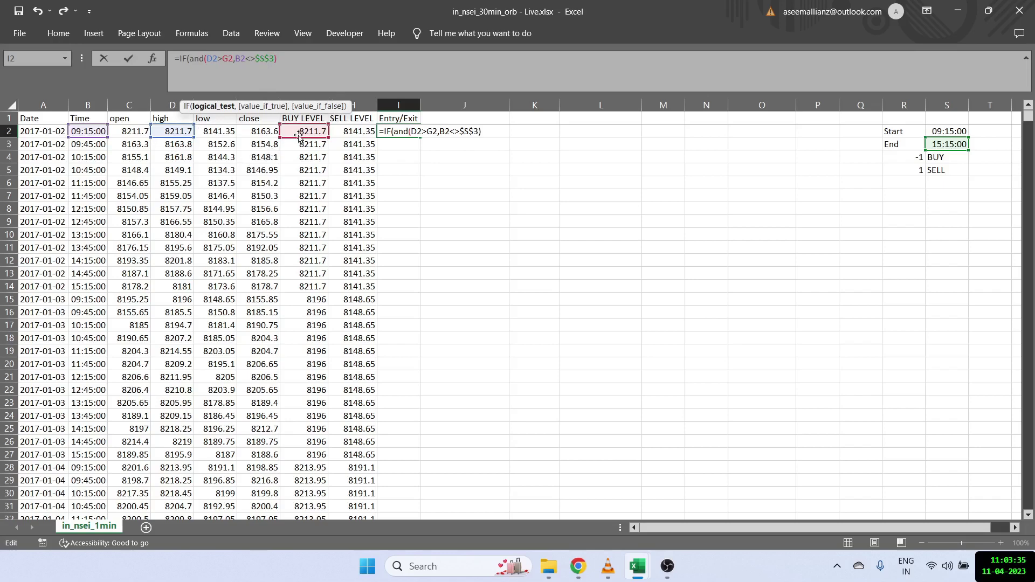
text(,)
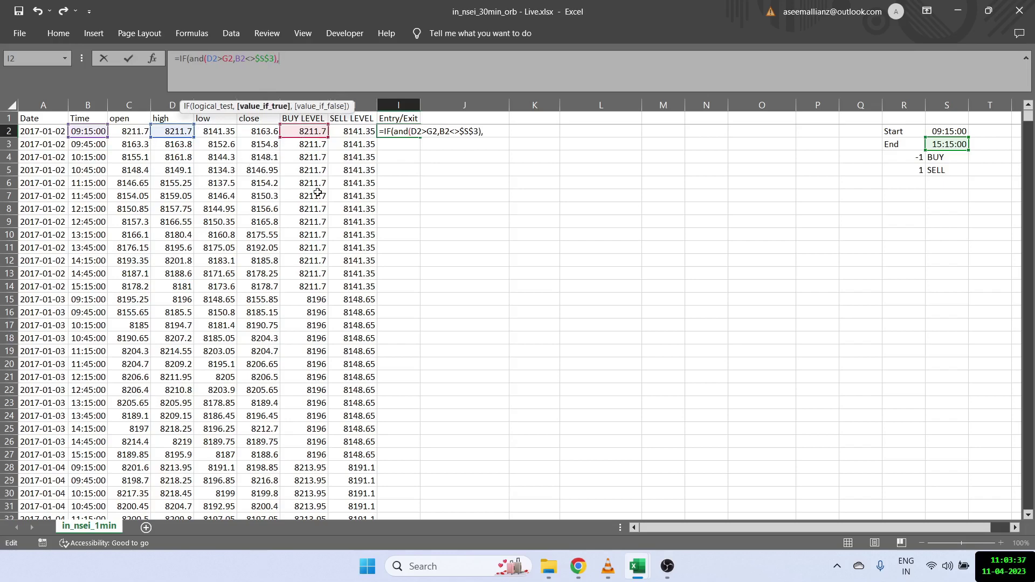
text(-1,IF()
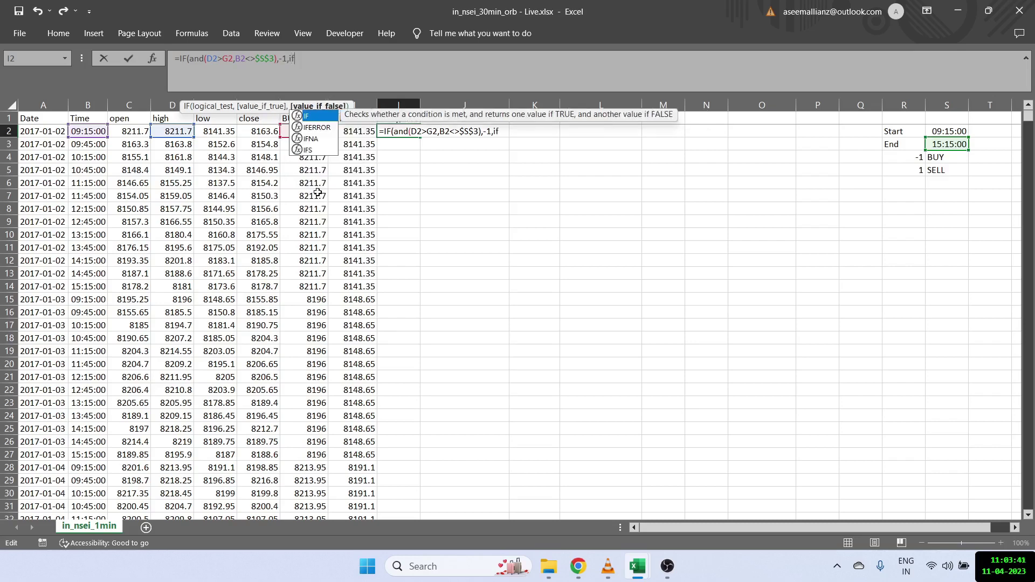
Add the sell condition AND(E2<H2,B2<>$S$3) as the test of the nested IF in the I2 formula.
text(AND()
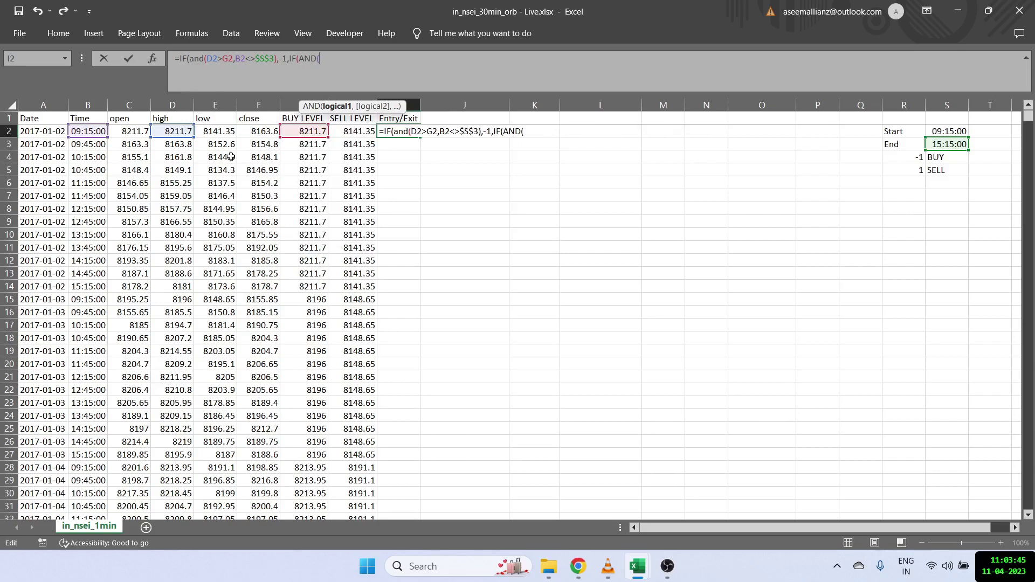
click(206, 133)
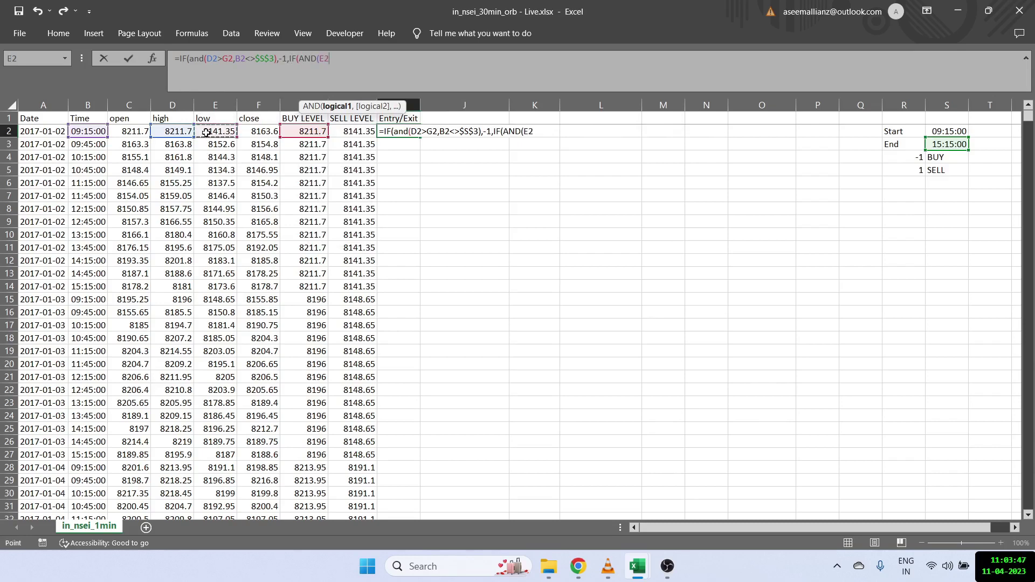
text(<)
click(353, 137)
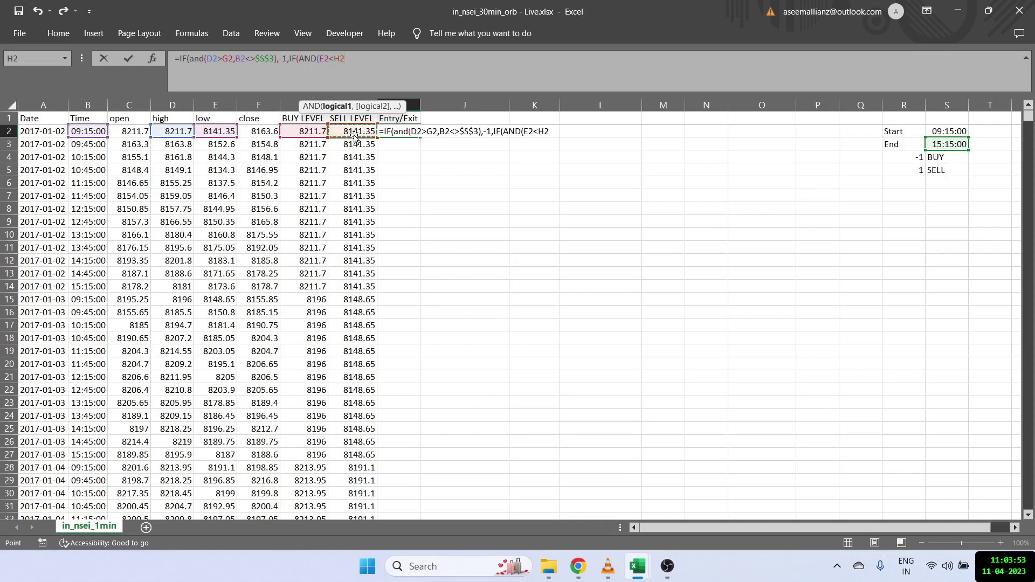
text(,)
click(88, 131)
text(<>)
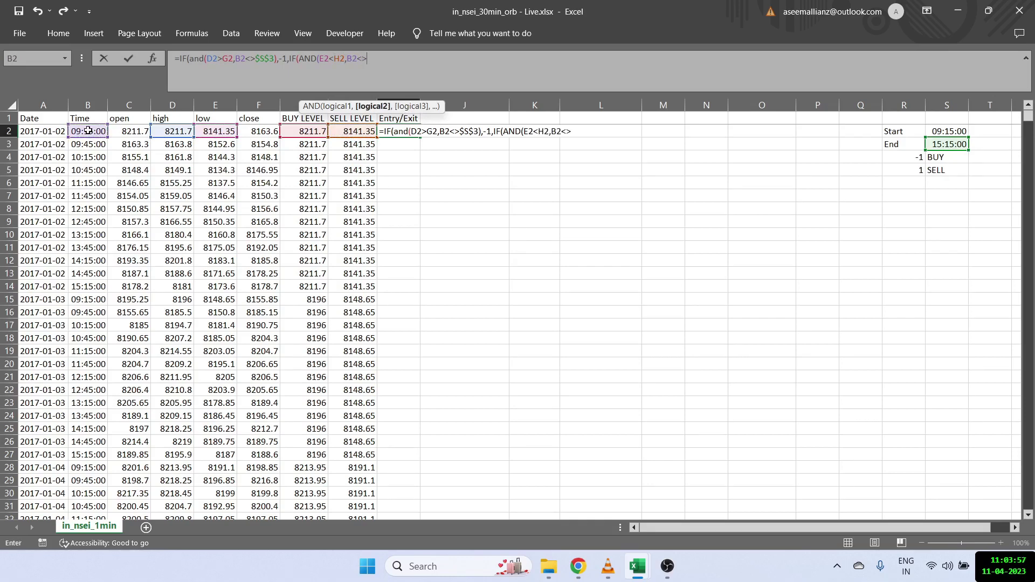
click(962, 146)
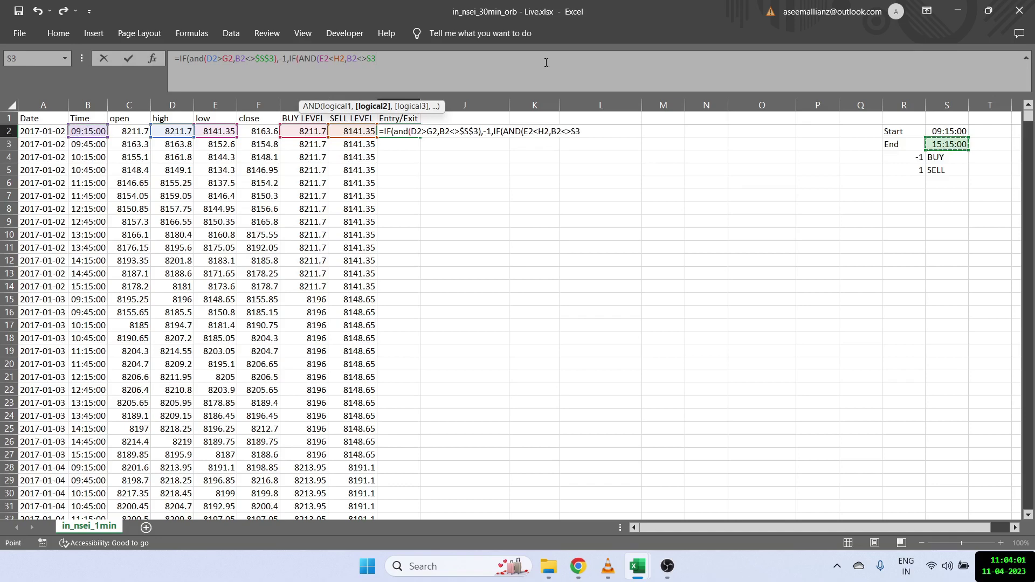
click(414, 63)
text($S$)
key(Right)
text($3),)
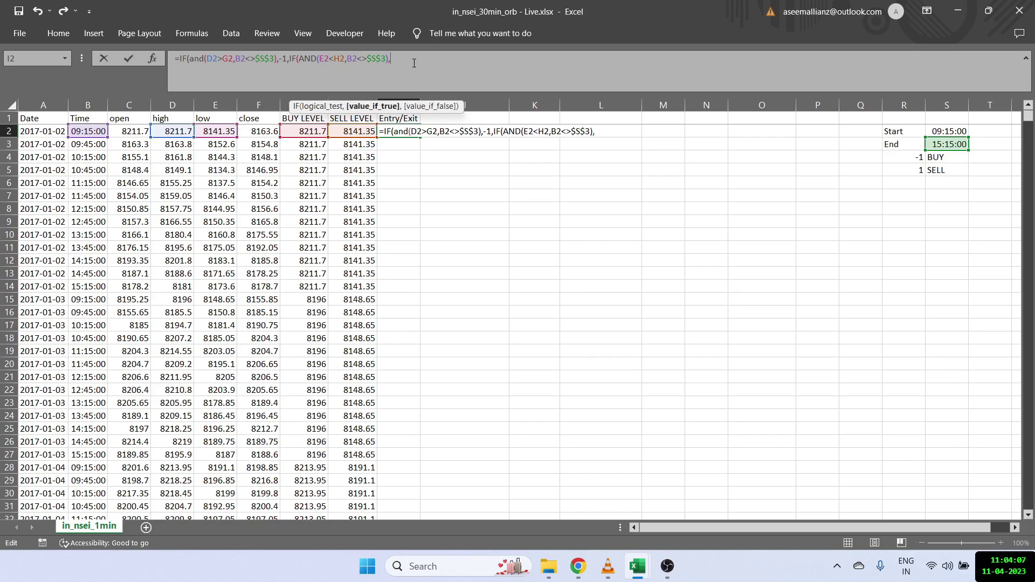
Complete the nested IF in I2 with 1 if true and 0 otherwise, and fill the formula down the Entry/Exit column.
text(1,0)))
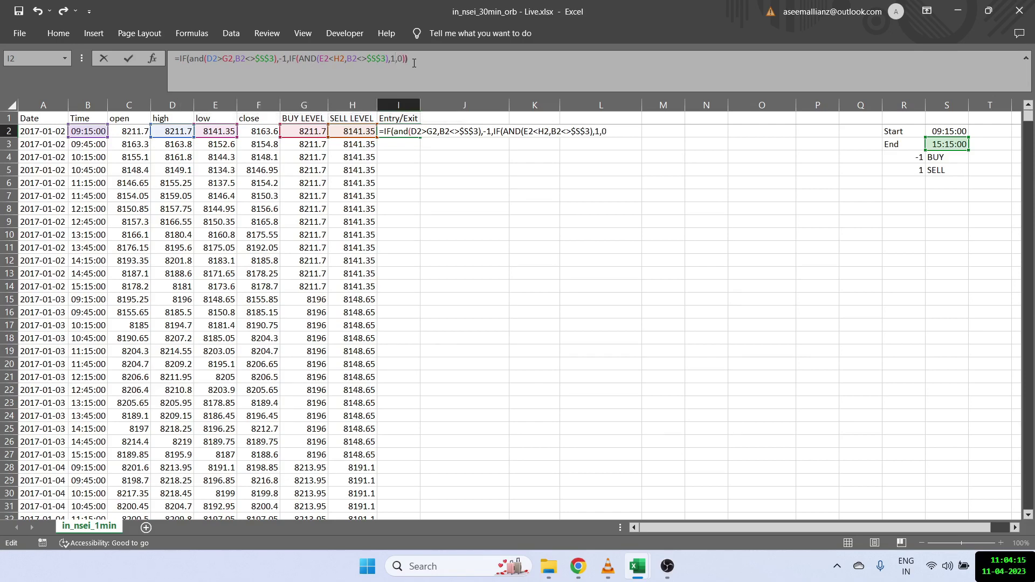
key(Return)
click(415, 135)
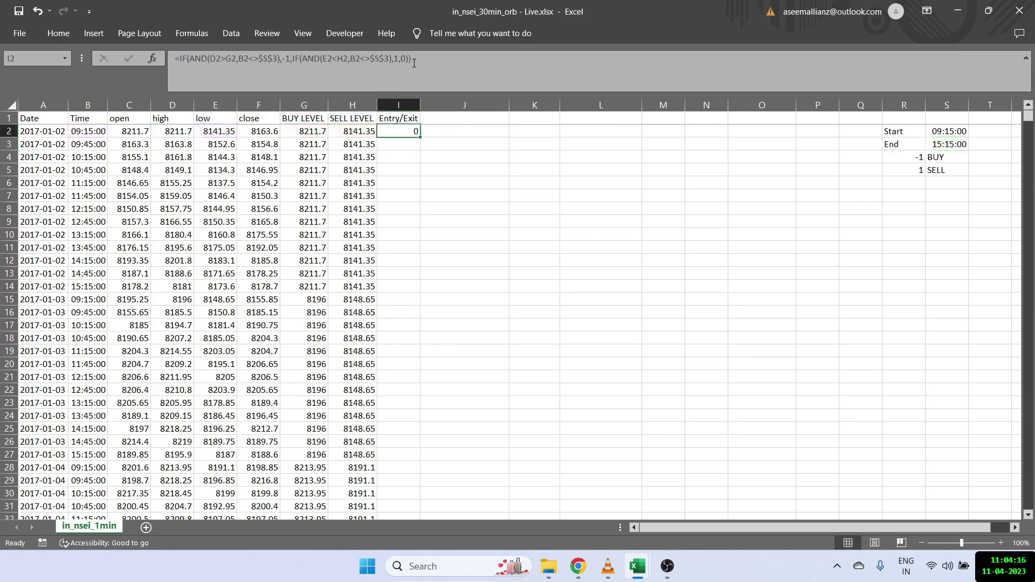
double_click(415, 139)
Check the Entry/Exit signal in row 5 by comparing its high and low with the buy and sell levels and the BUY/SELL legend.
click(395, 169)
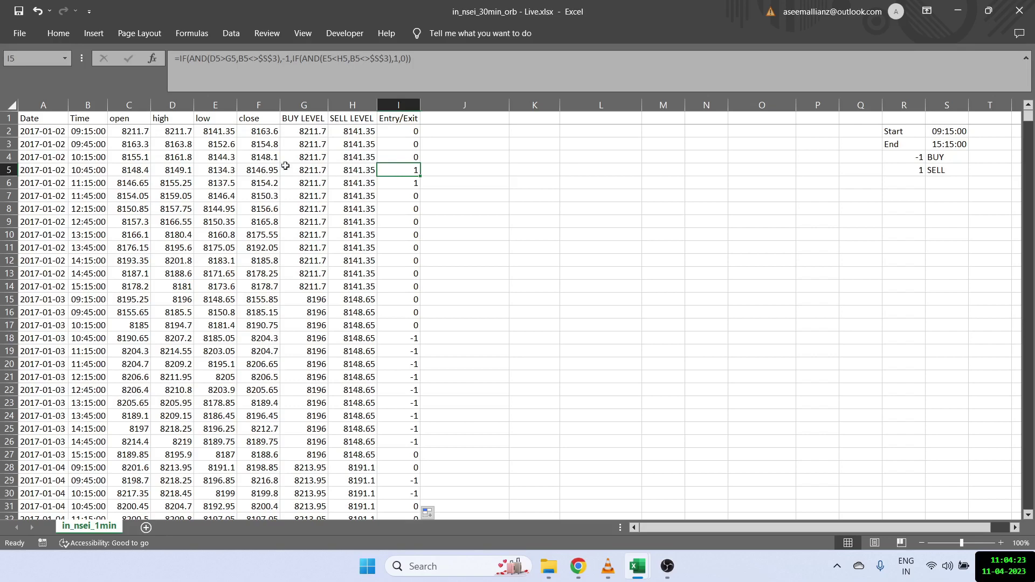
click(176, 169)
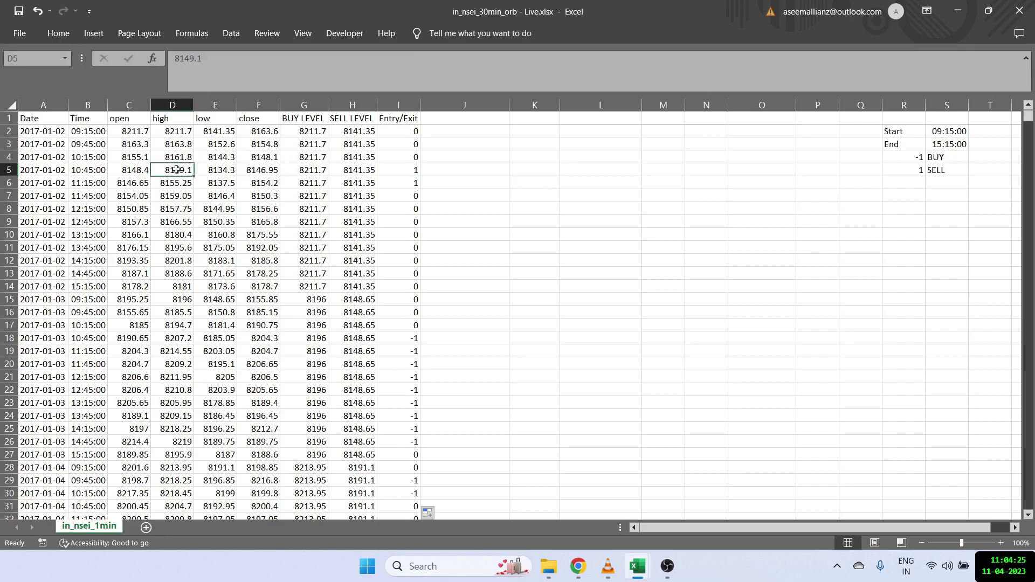
click(303, 172)
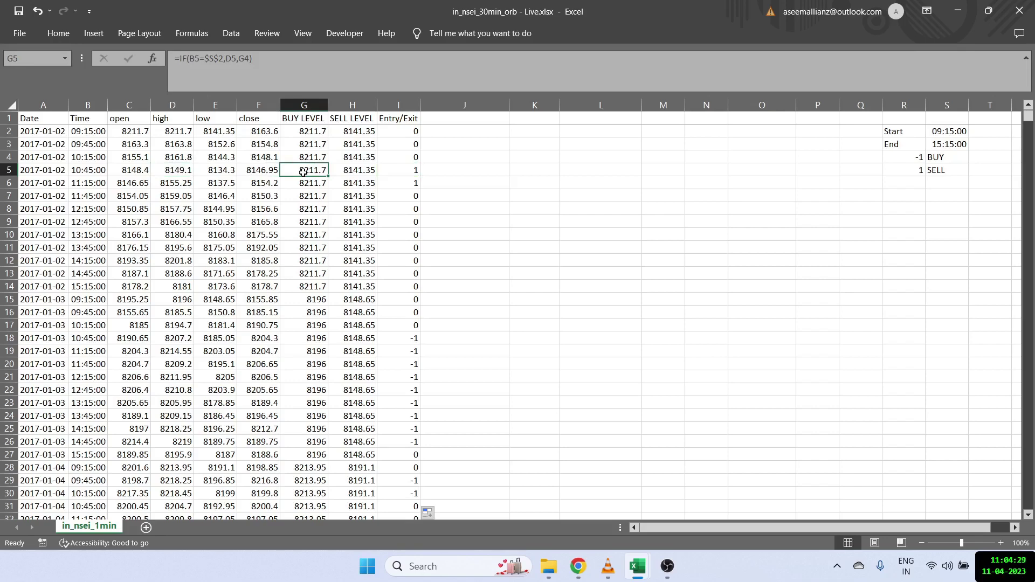
click(226, 170)
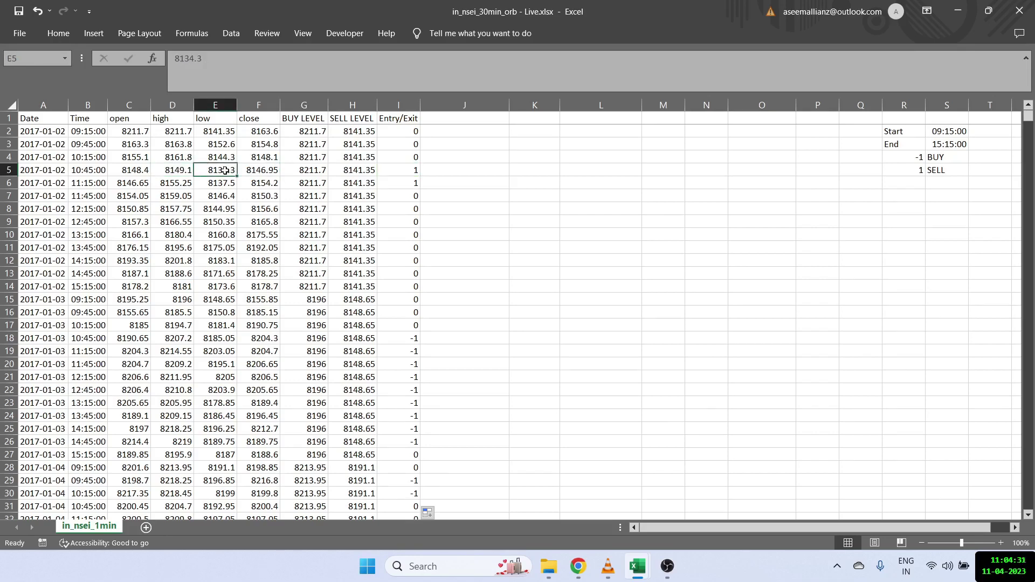
click(352, 174)
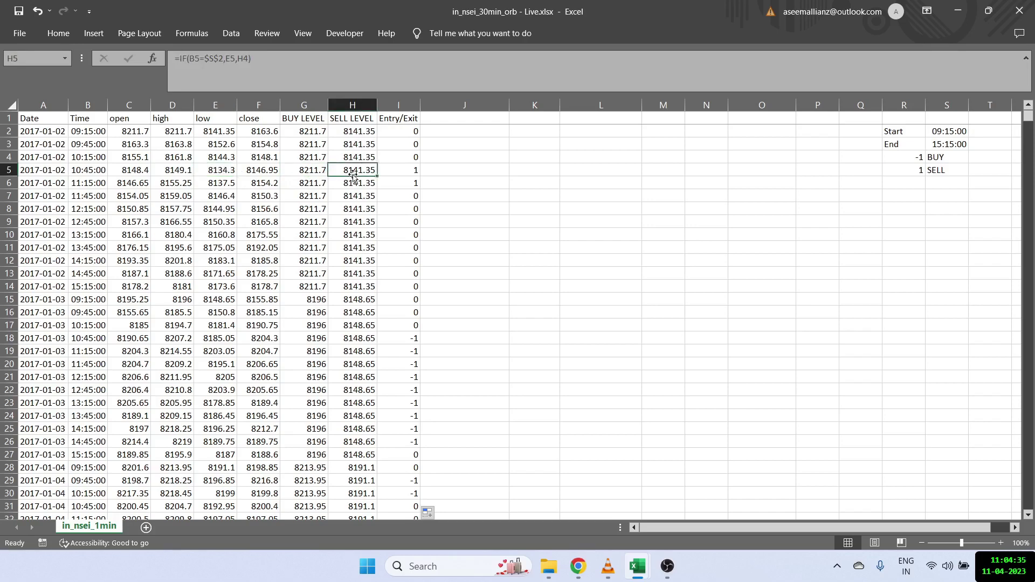
click(408, 171)
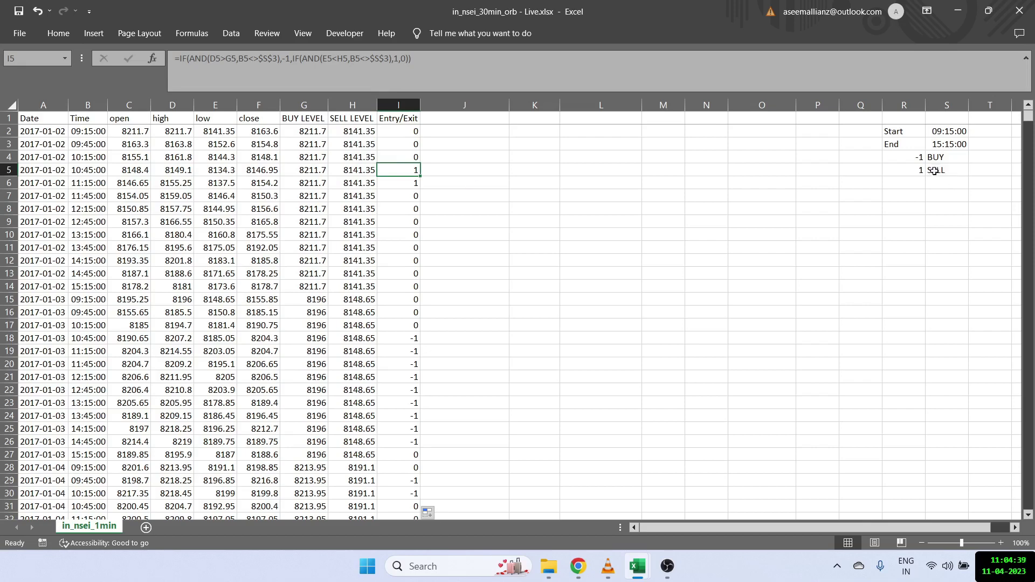
drag(917, 170, 936, 170)
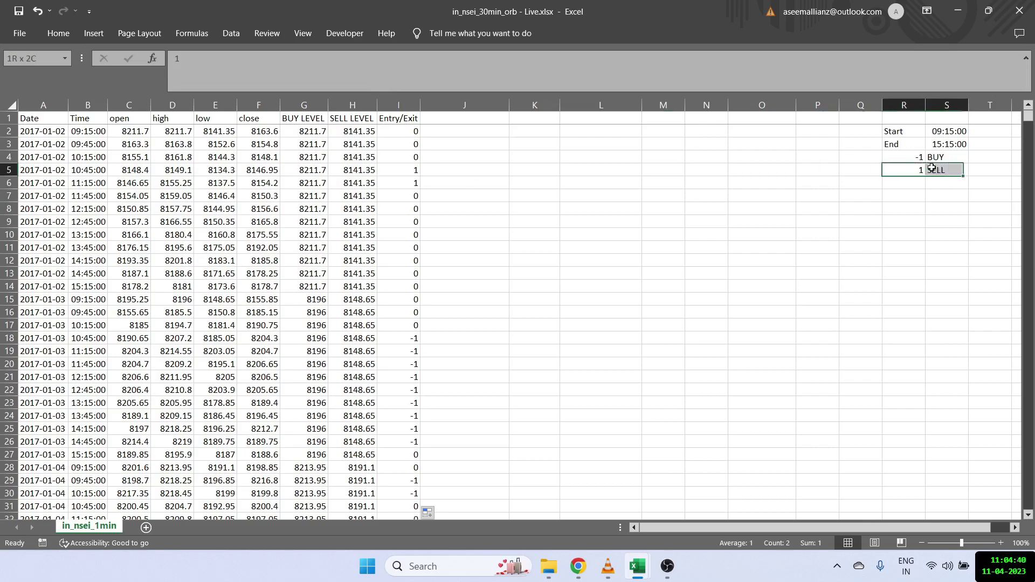
click(406, 159)
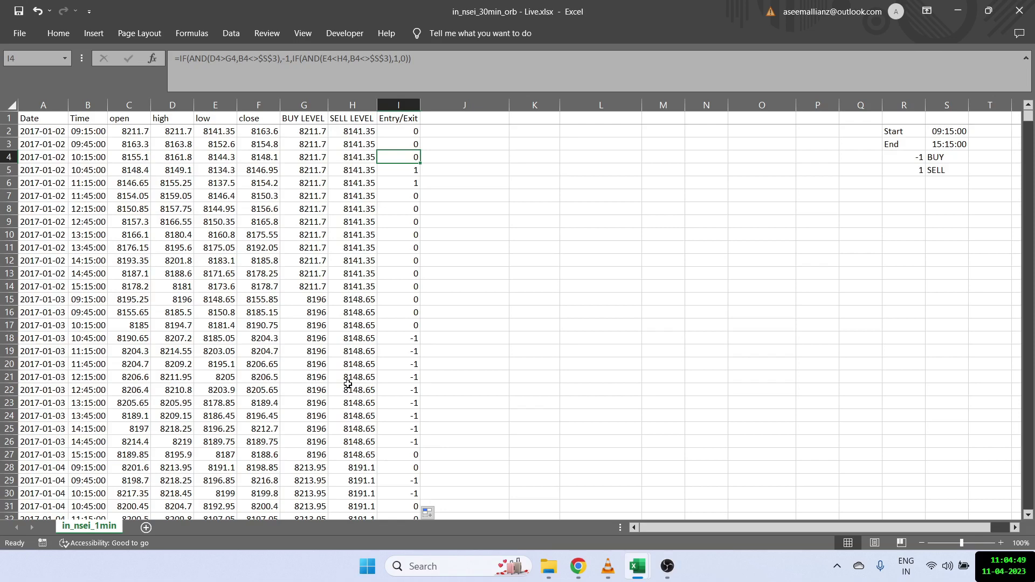
Add the column header Entry Already Done in J1.
key(Up)
key(Up)
key(Up)
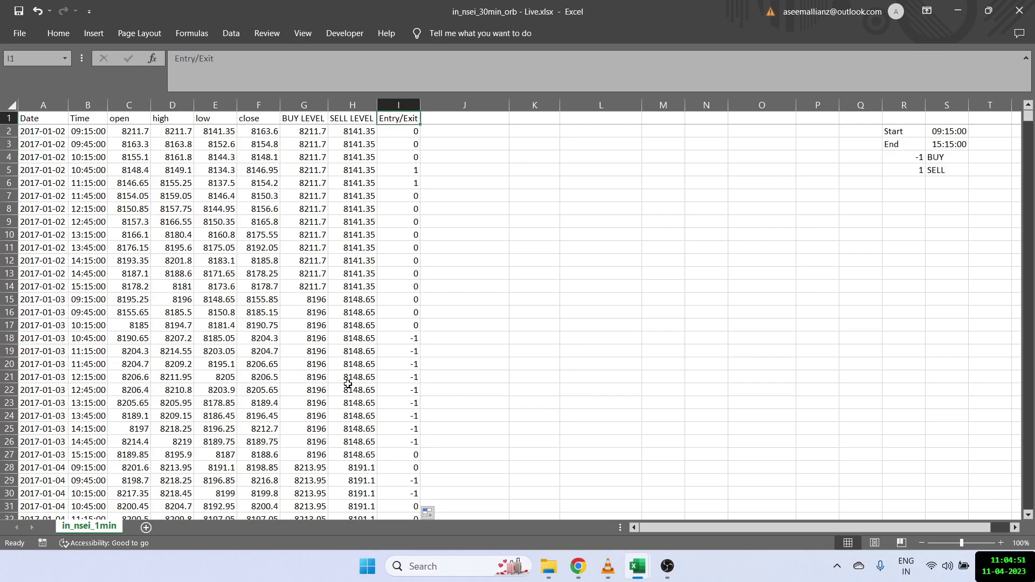
key(Right)
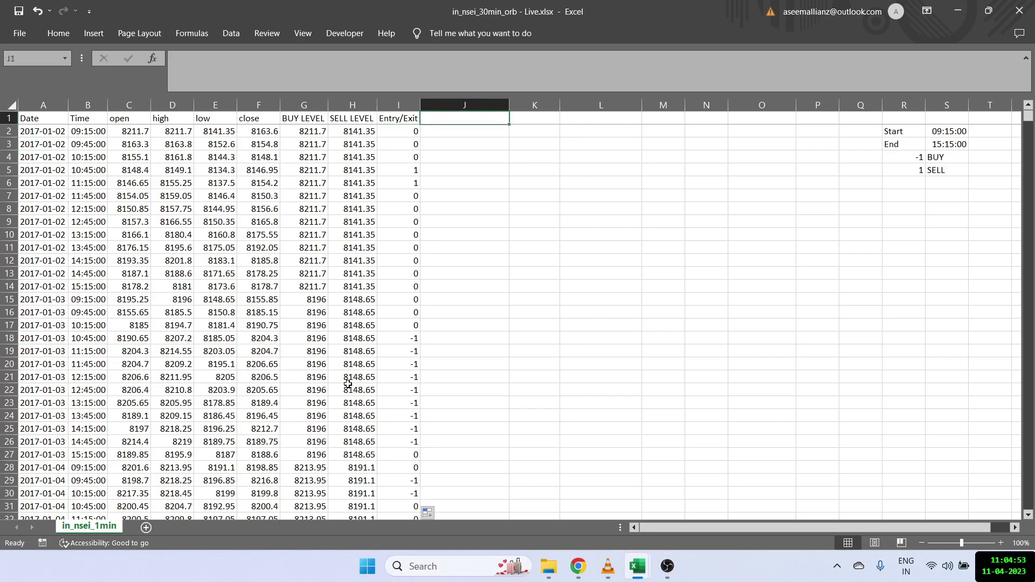
text(Entry Already Done)
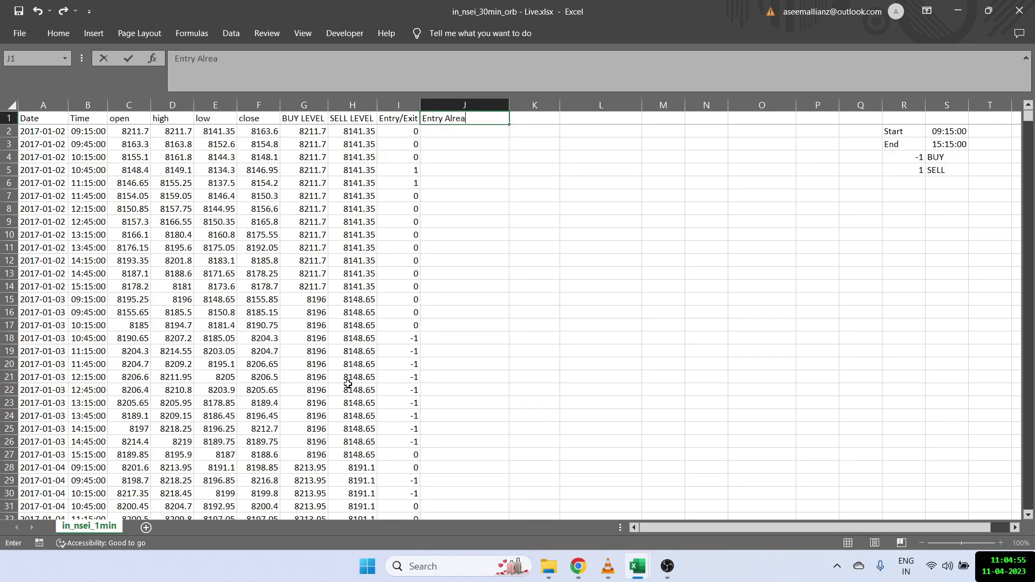
key(Return)
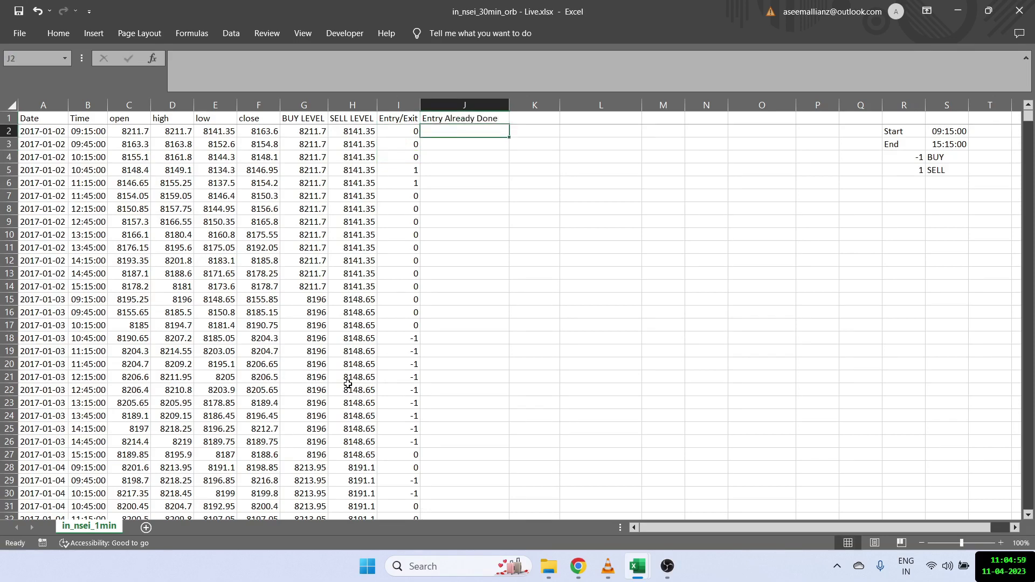
Begin the Entry Already Done formula in J2 with =IF(B2=$S$2,0 so the flag resets at each day's start time.
text(=IF()
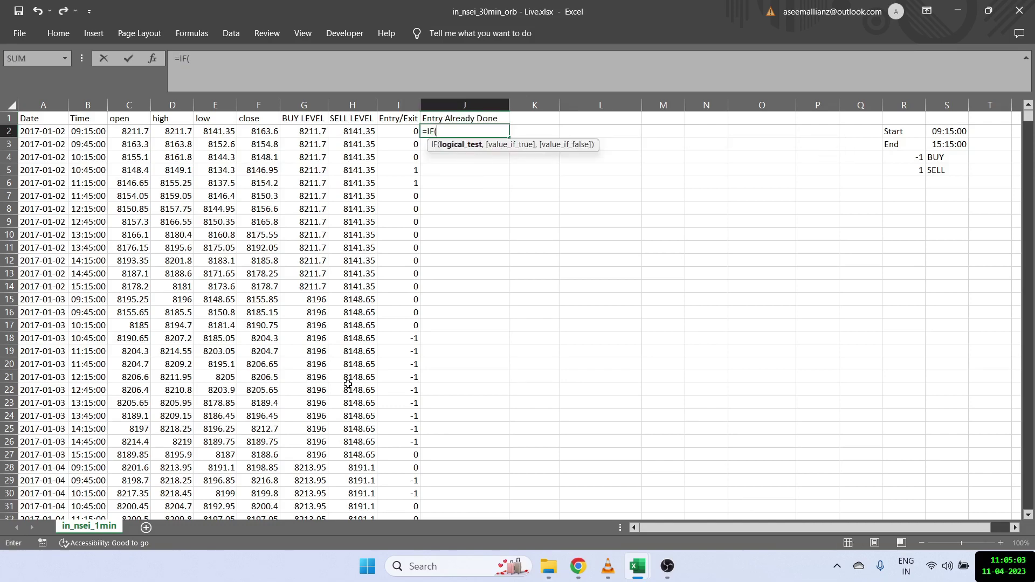
key(Left)
key(Left)
key(Left)
key(Left)
key(Left)
key(Left)
key(Left)
key(Left)
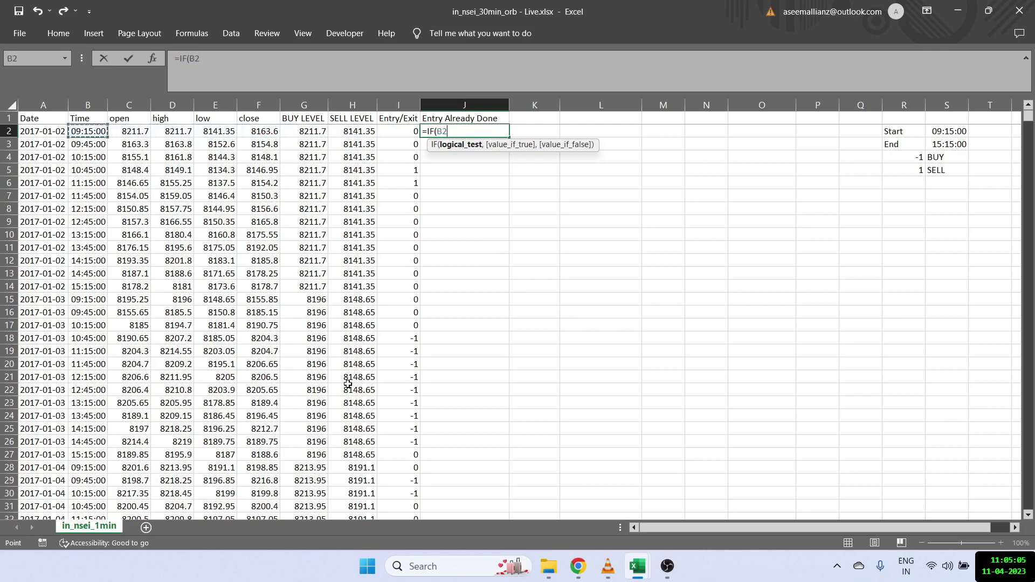
text(=)
click(946, 132)
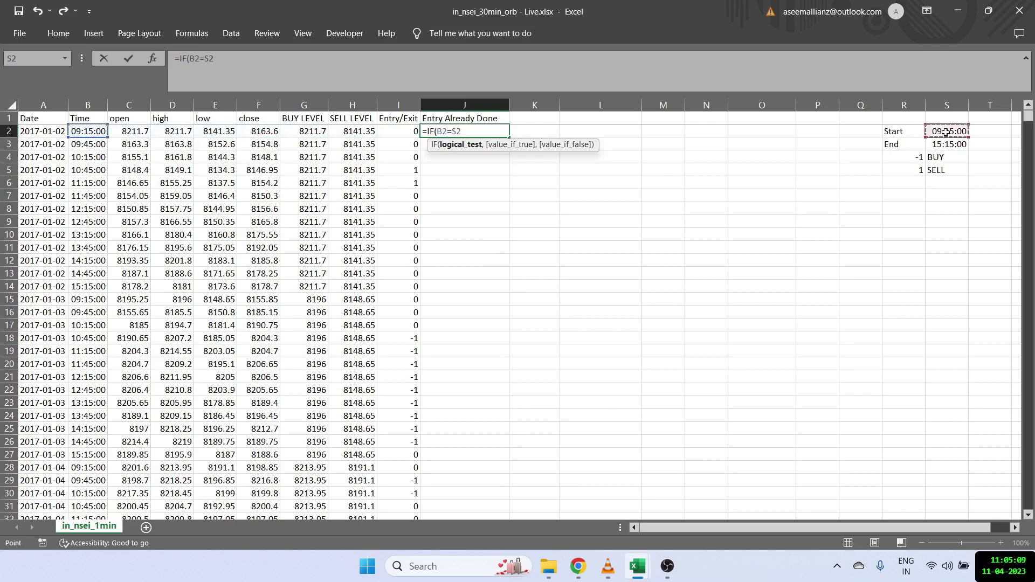
click(207, 64)
key(F4)
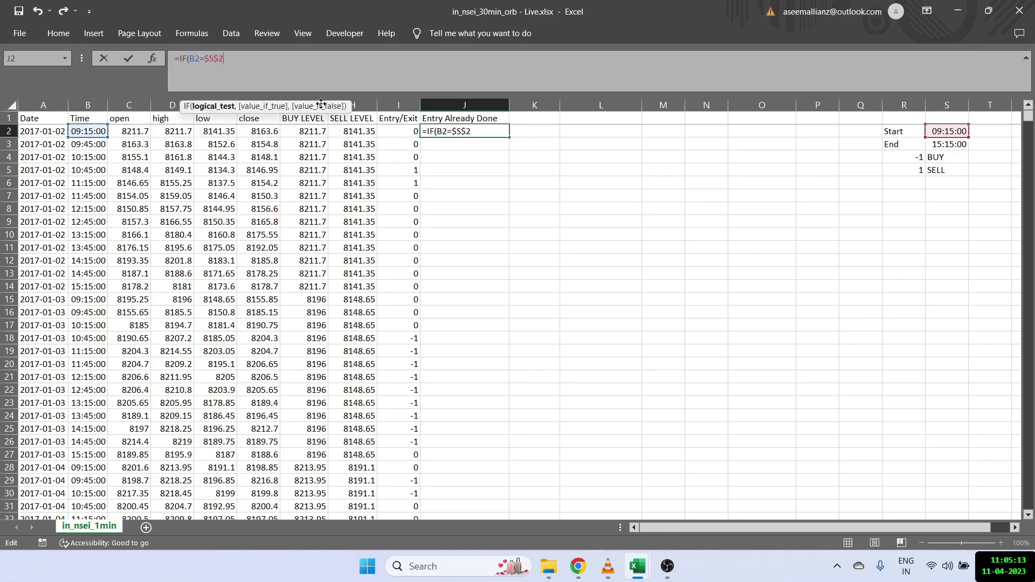
text(,0)
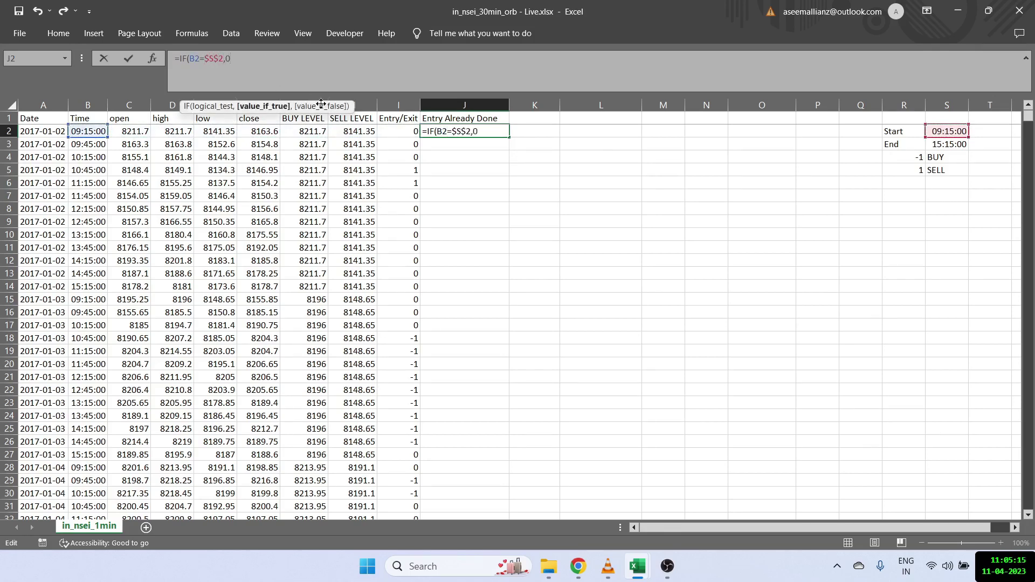
Complete the J2 formula with the nested false case IF(J1=0,I2,J1).
text(,IF()
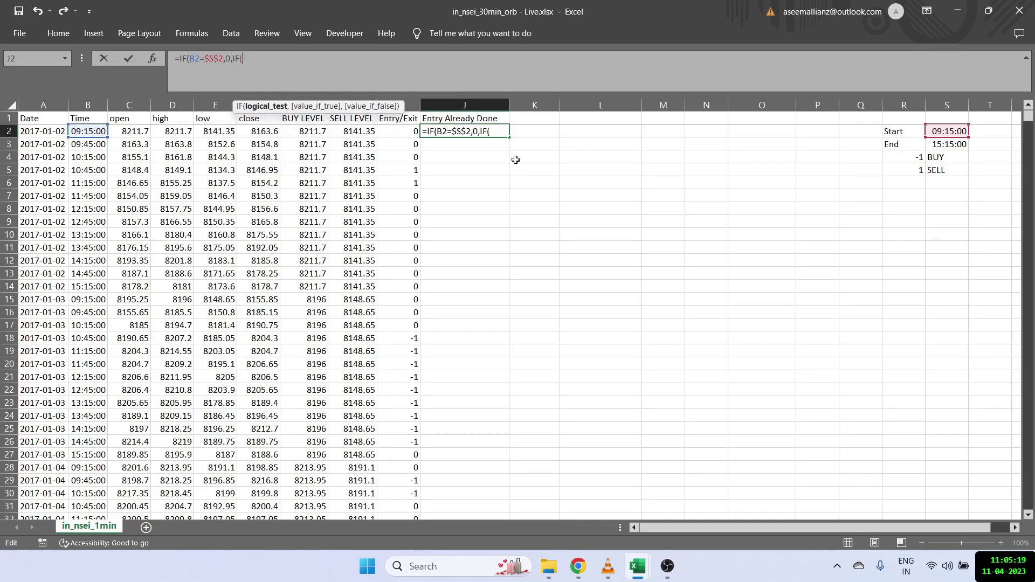
click(473, 119)
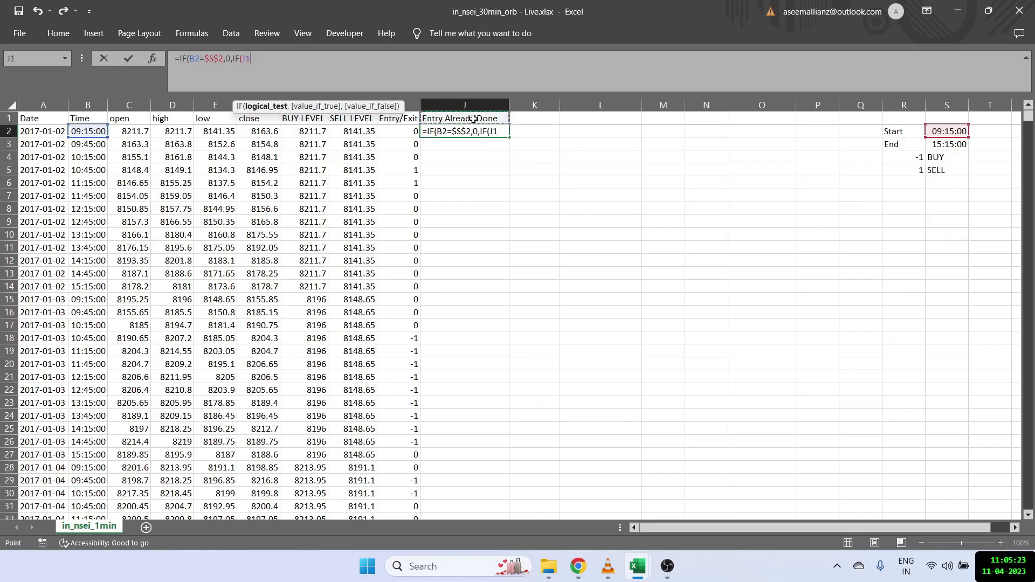
text(=0)
text(,)
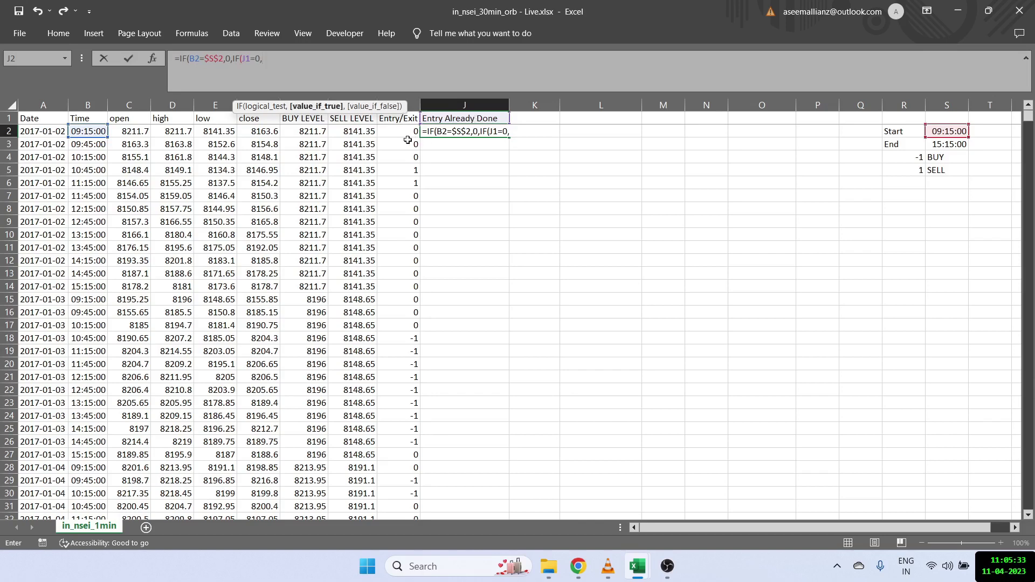
click(389, 131)
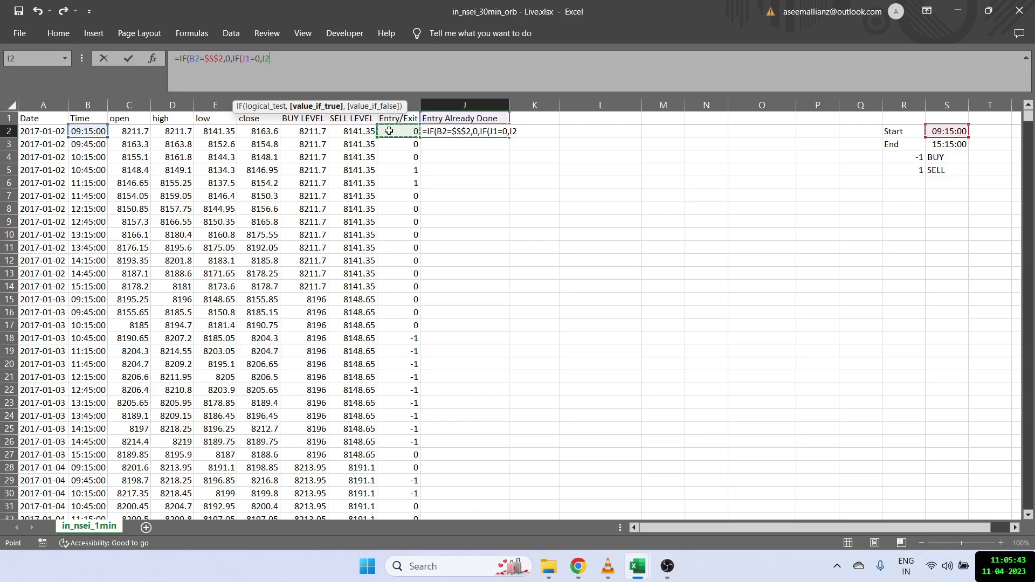
text(,)
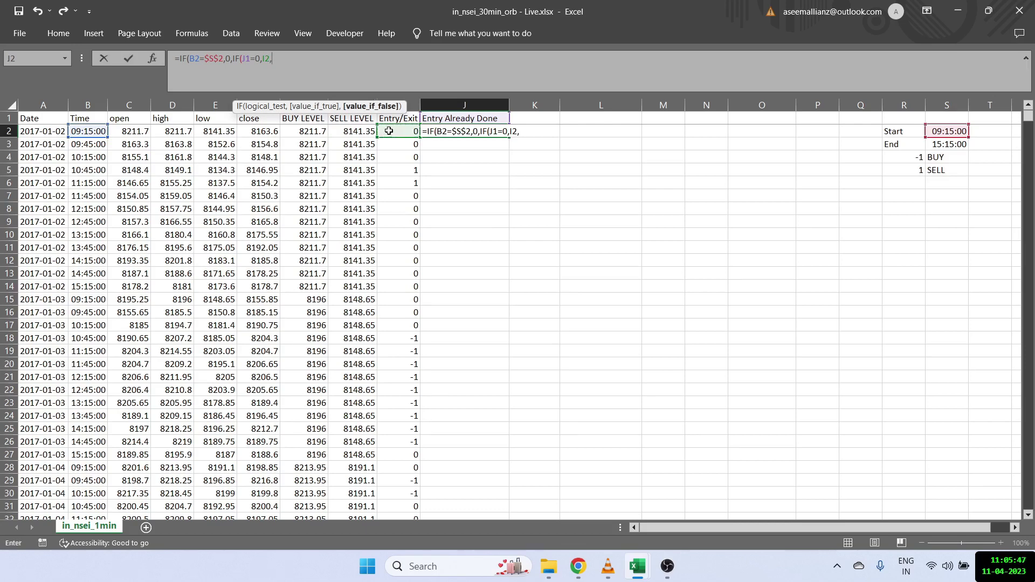
click(477, 118)
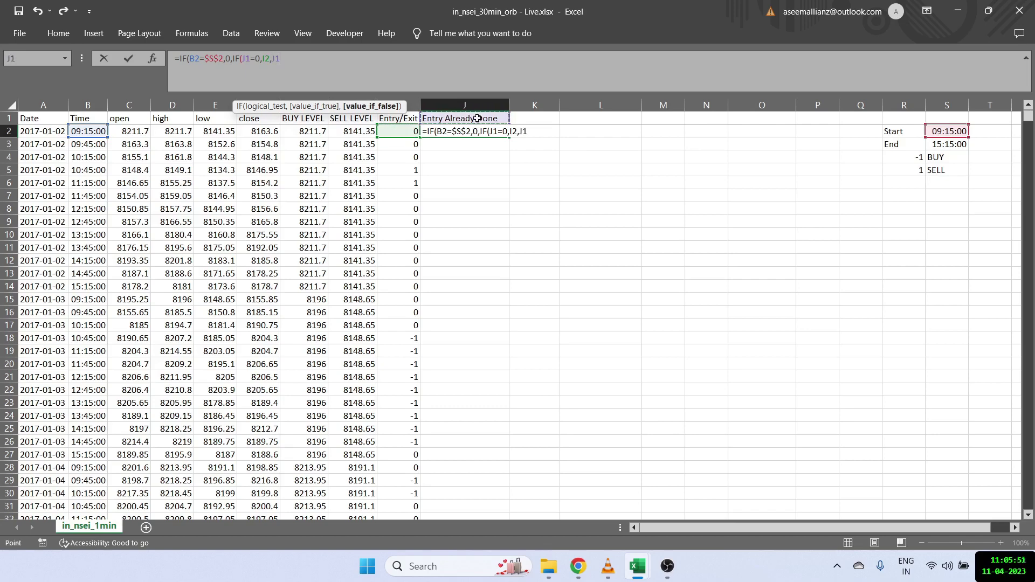
text()))
key(Return)
Fill the J2 formula down the Entry Already Done column and check the first day's entry in row 5.
click(493, 131)
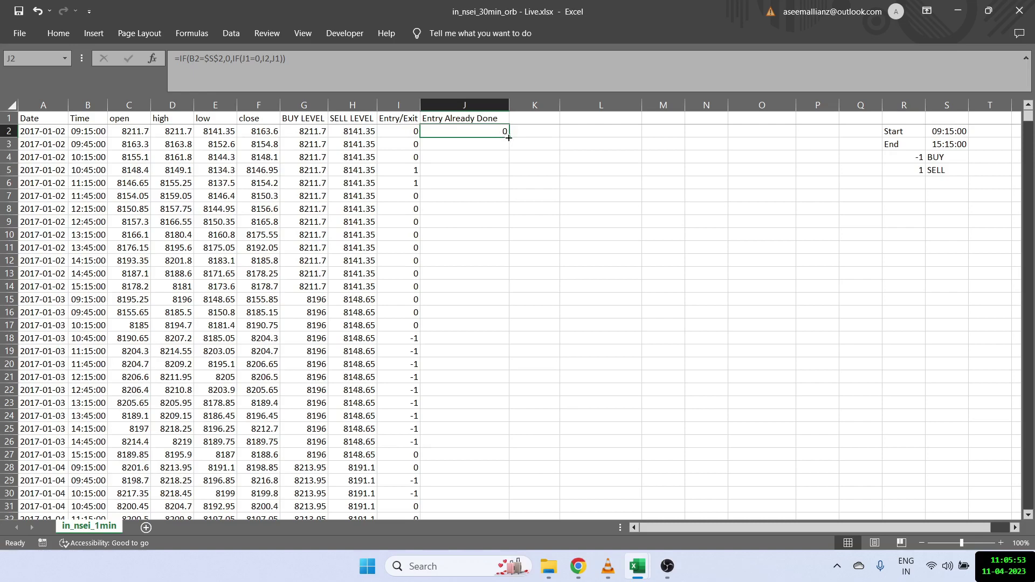
double_click(508, 138)
click(479, 159)
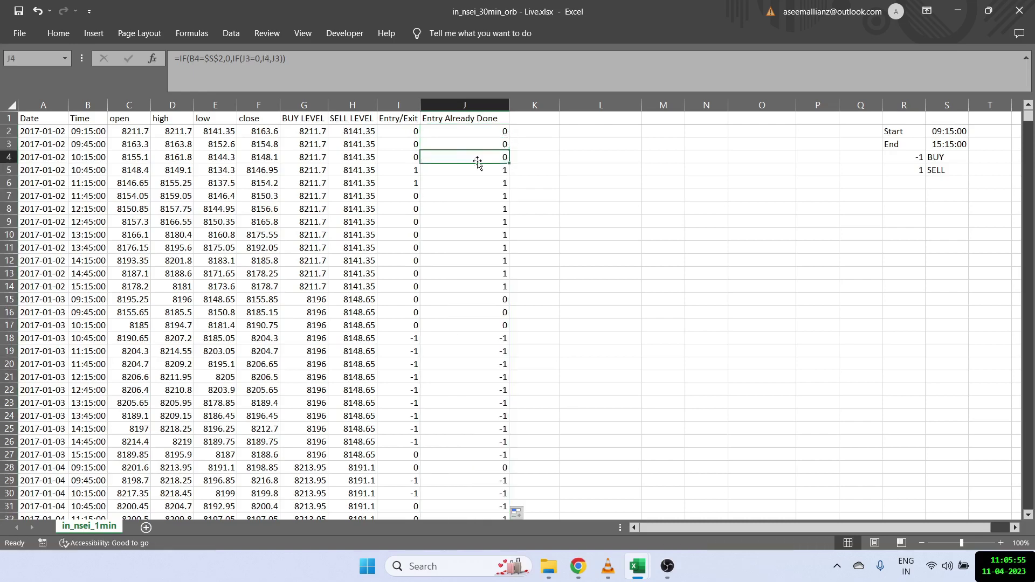
click(444, 173)
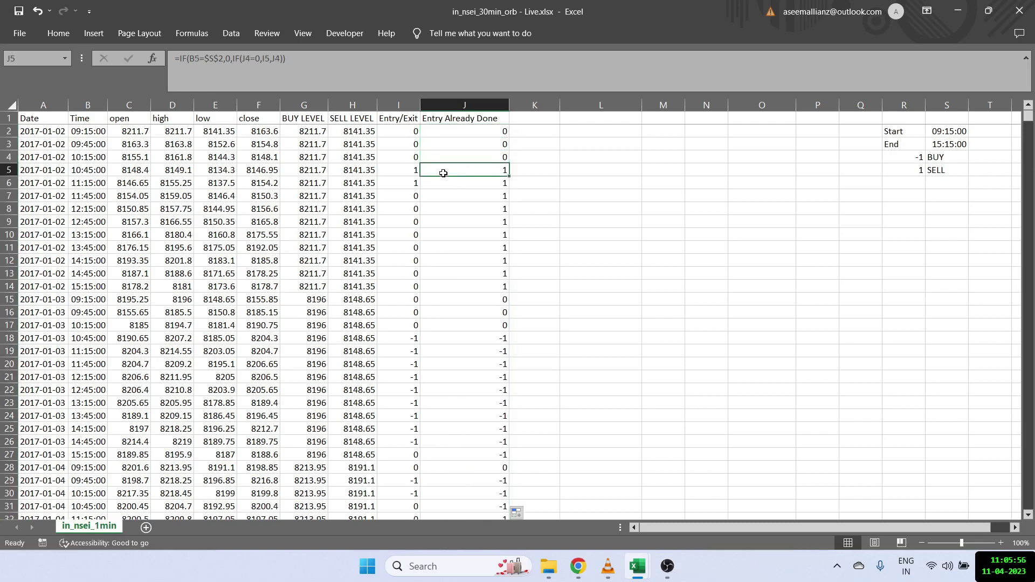
click(9, 172)
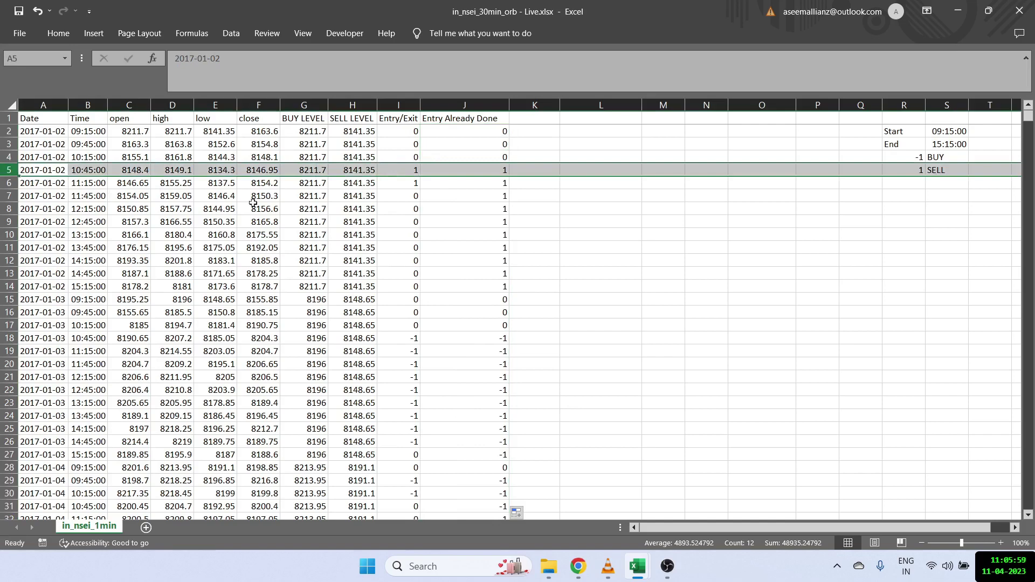
Examine the first day's Entry Already Done flags from the 10:45:00 row through the 15:15:00 row.
click(455, 170)
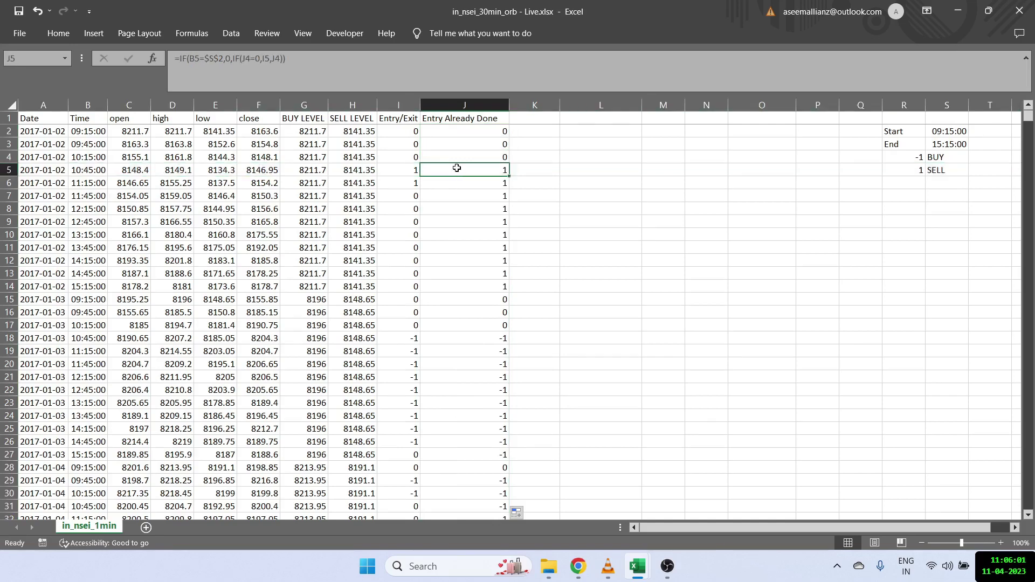
drag(458, 171, 464, 283)
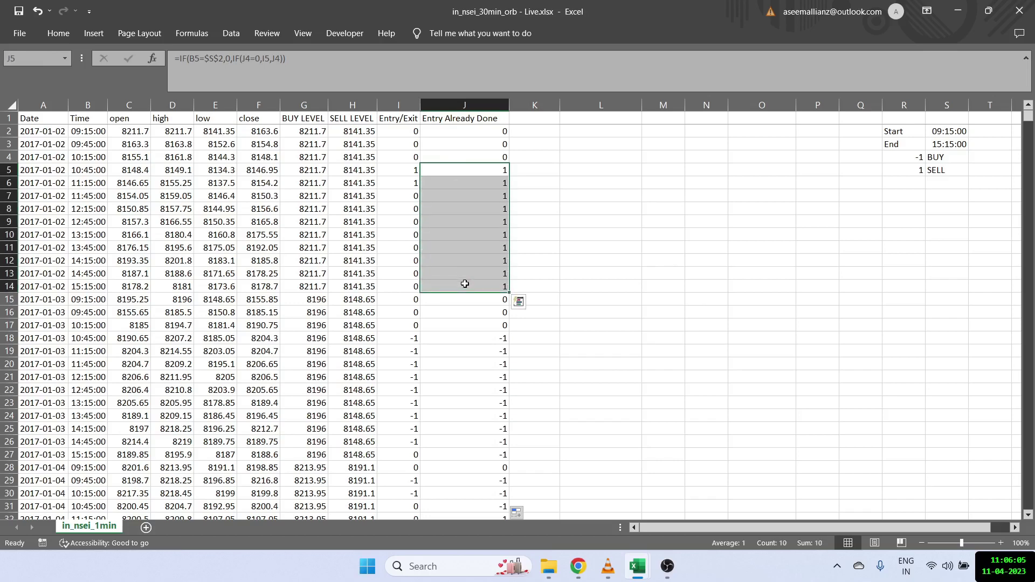
click(93, 286)
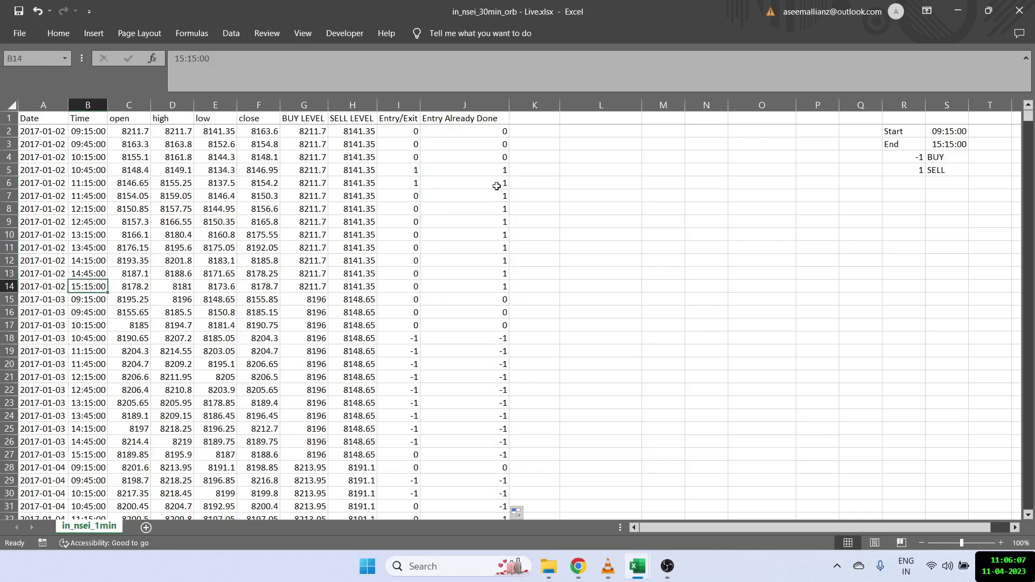
drag(479, 171, 487, 281)
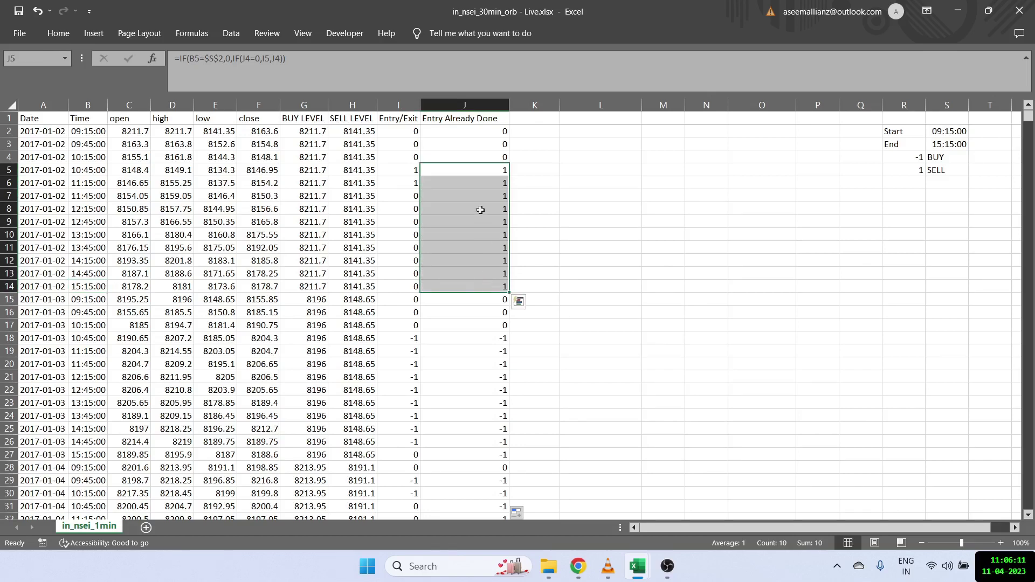
click(467, 174)
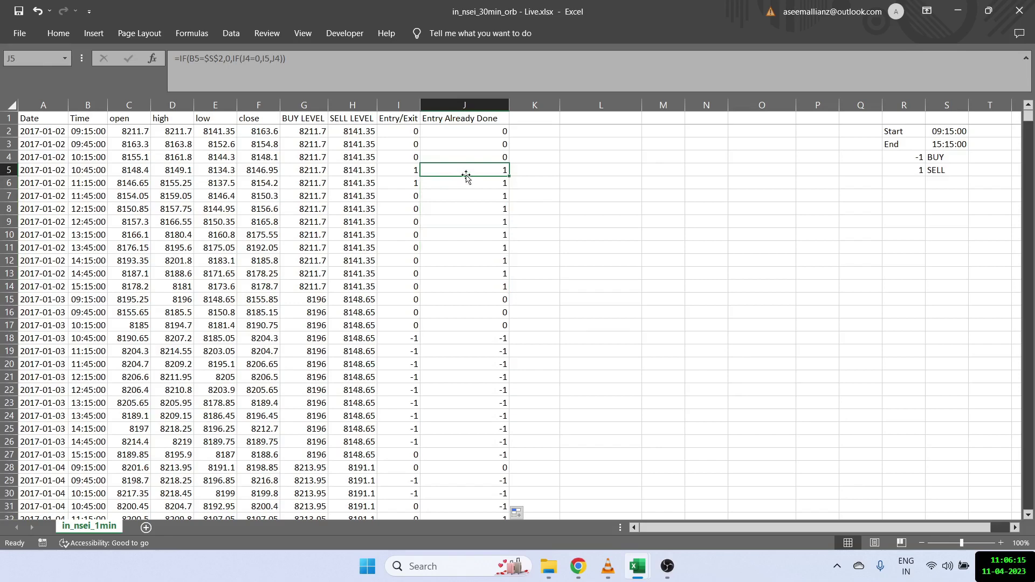
drag(468, 189, 472, 287)
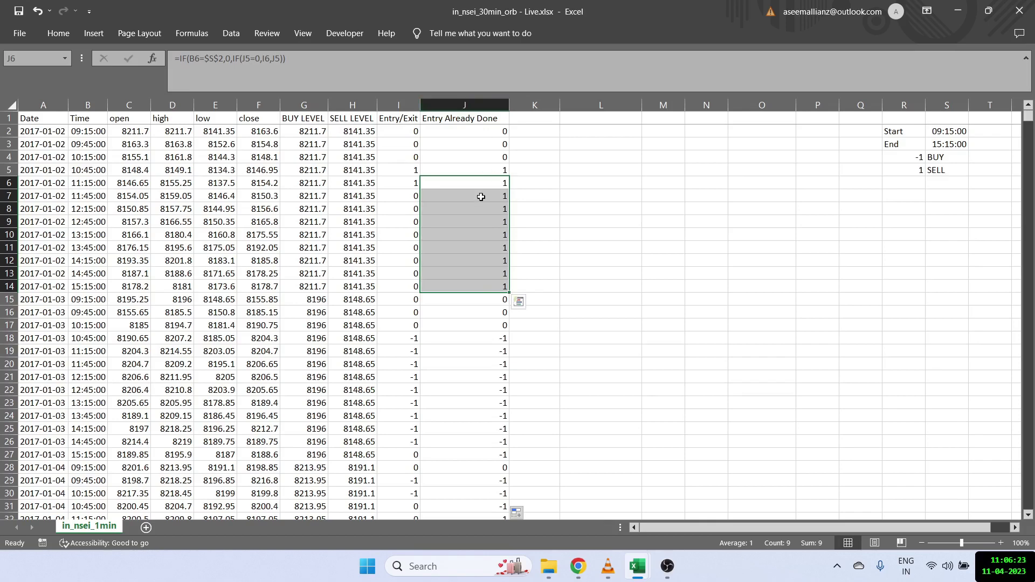
drag(478, 172, 473, 272)
Add the column header Entry Price in K1.
click(489, 153)
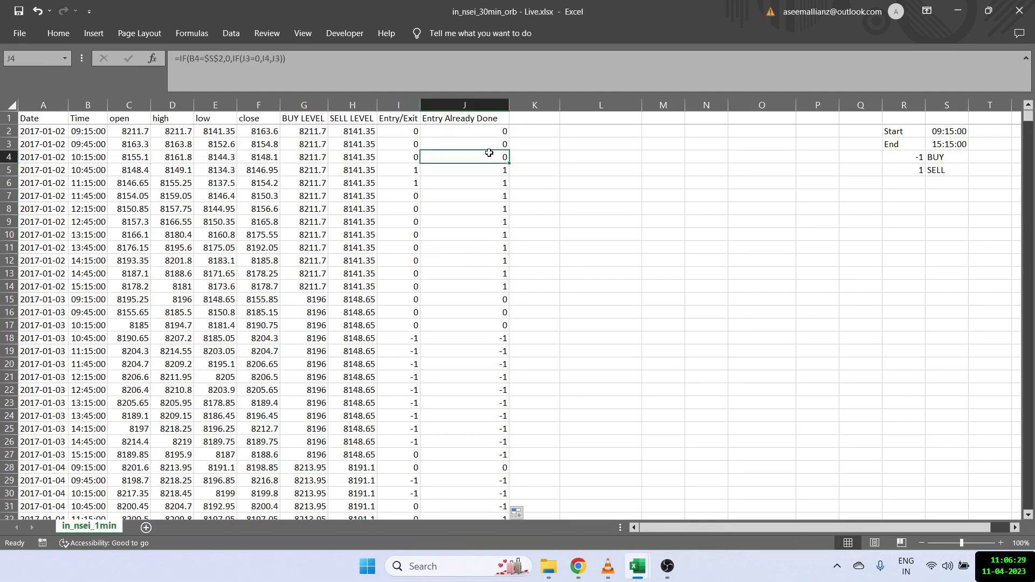
key(ctrl+Up)
key(Right)
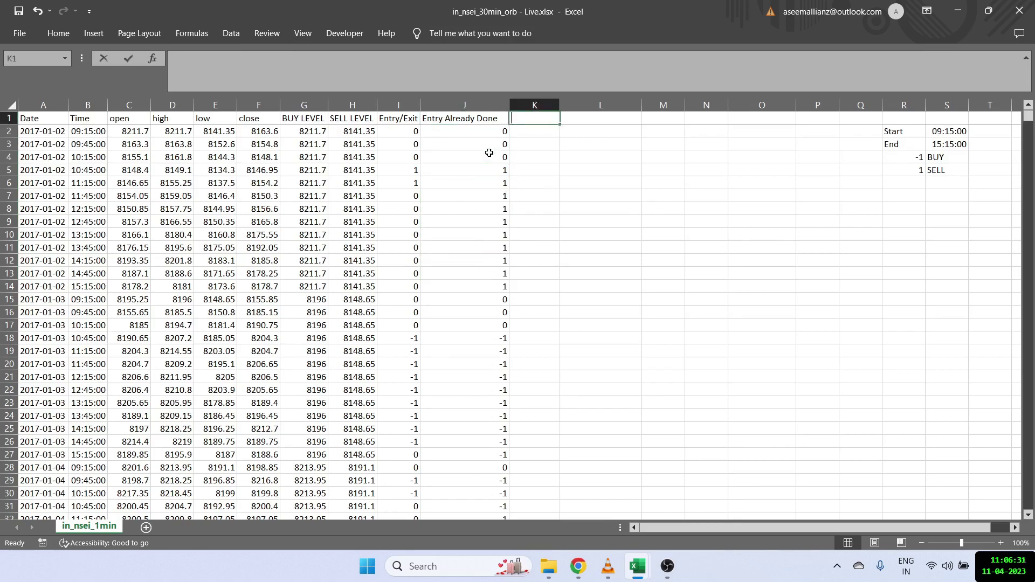
text(Entry Price)
key(Return)
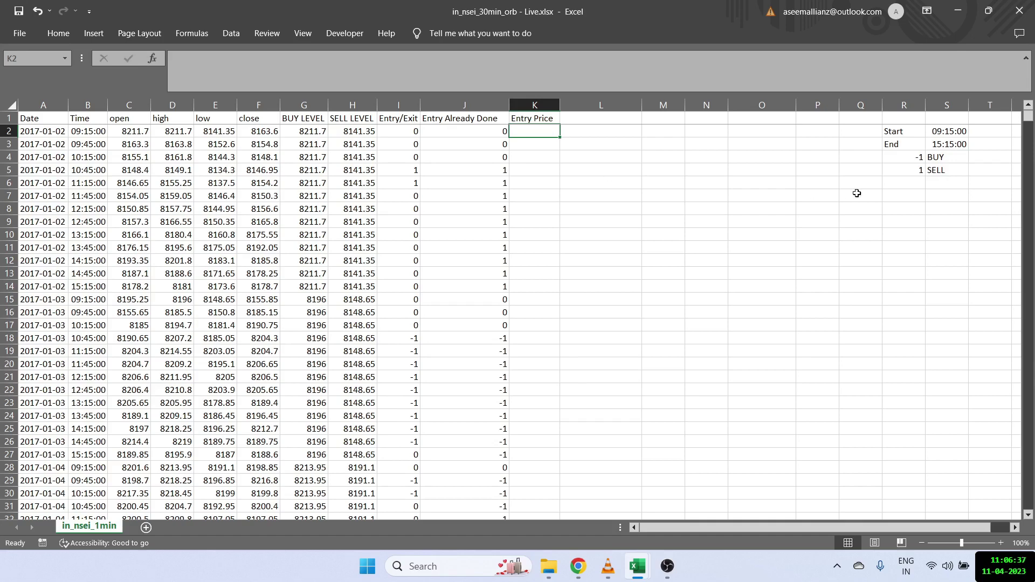
Review the BUY/SELL codes and begin the Entry Price formula in K2 with =IF(AND(J1=0,J2=-1),-G2 for buy entries.
click(904, 188)
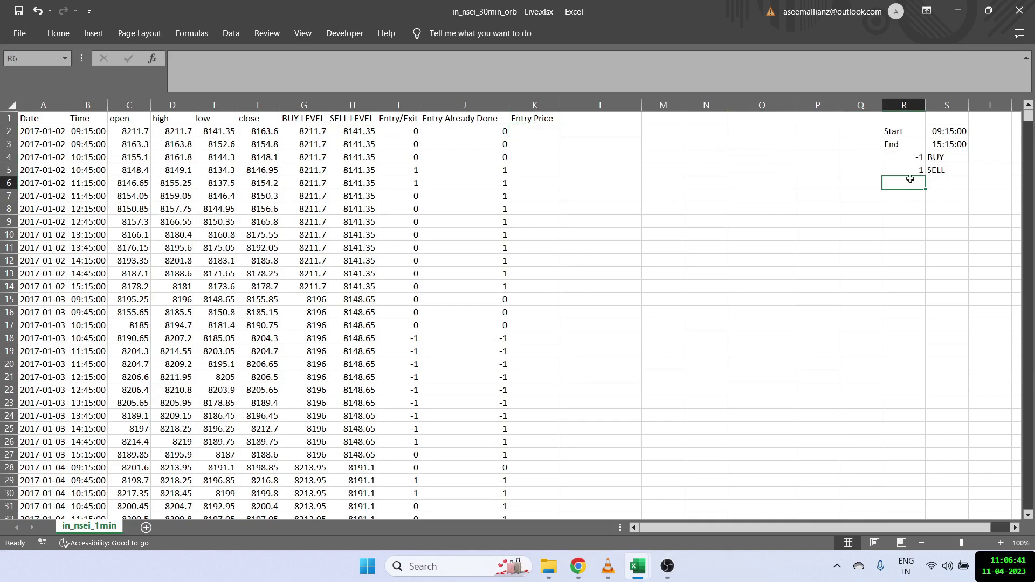
drag(921, 158, 938, 170)
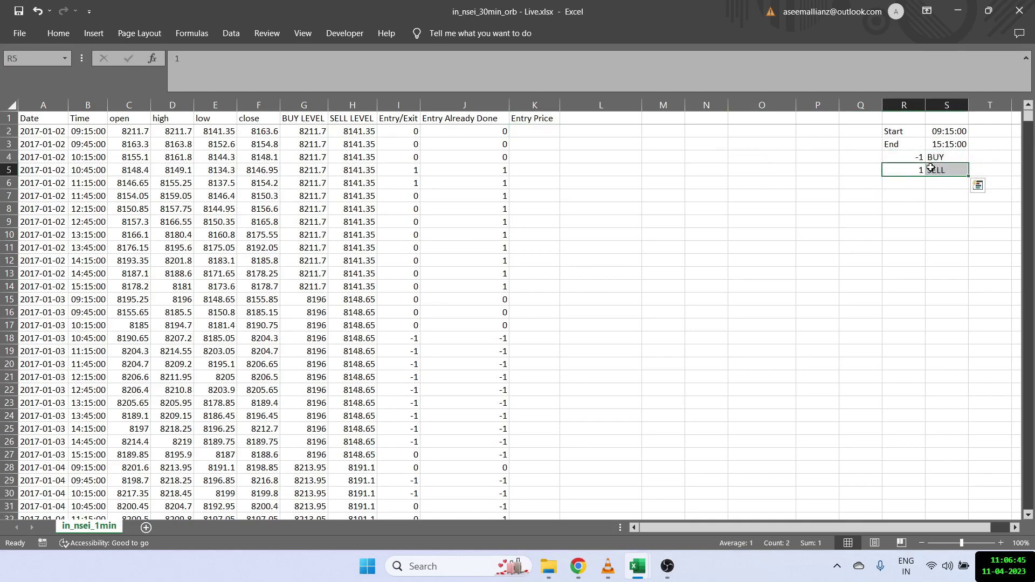
click(535, 130)
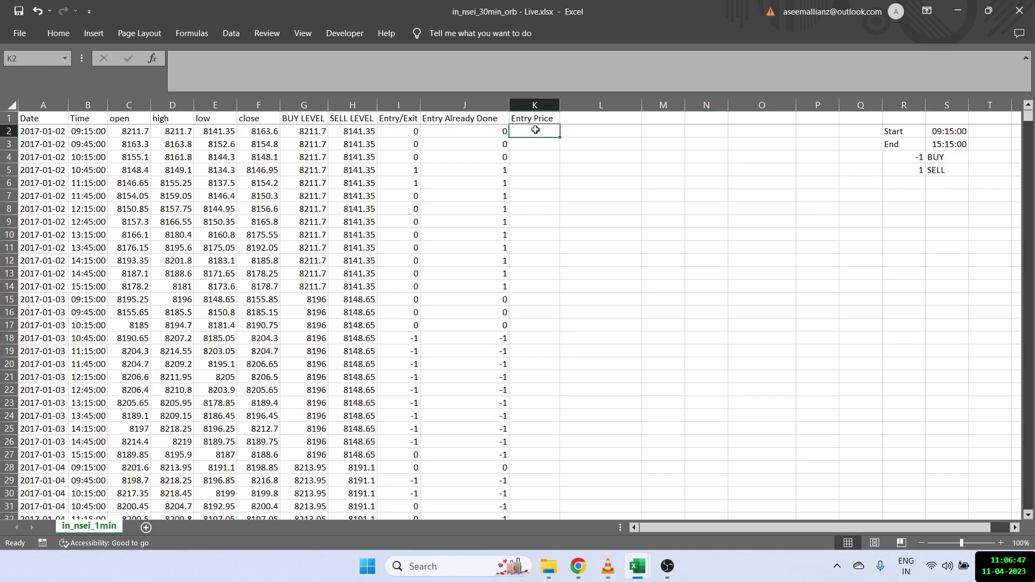
text(=IF(and()
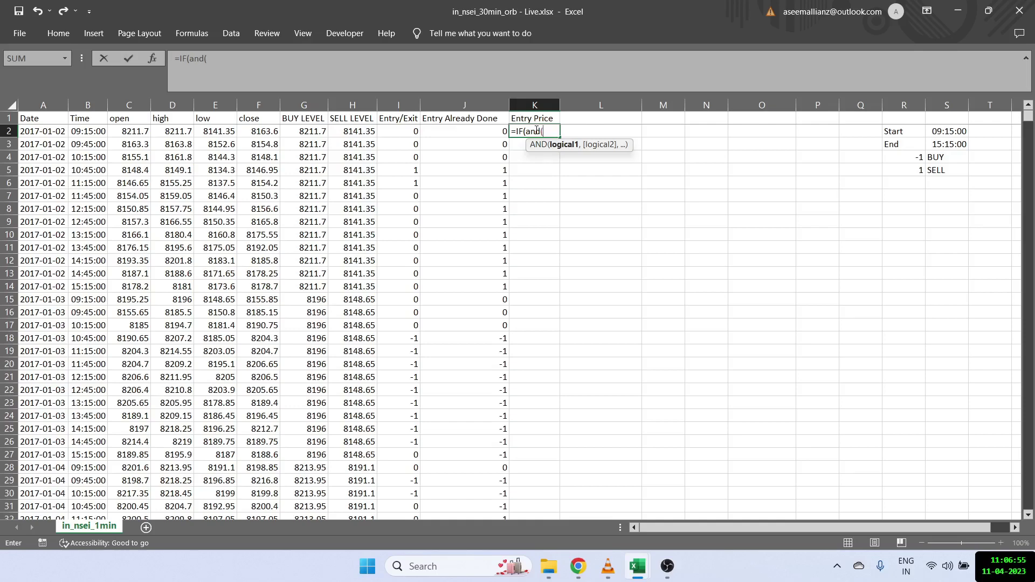
click(475, 118)
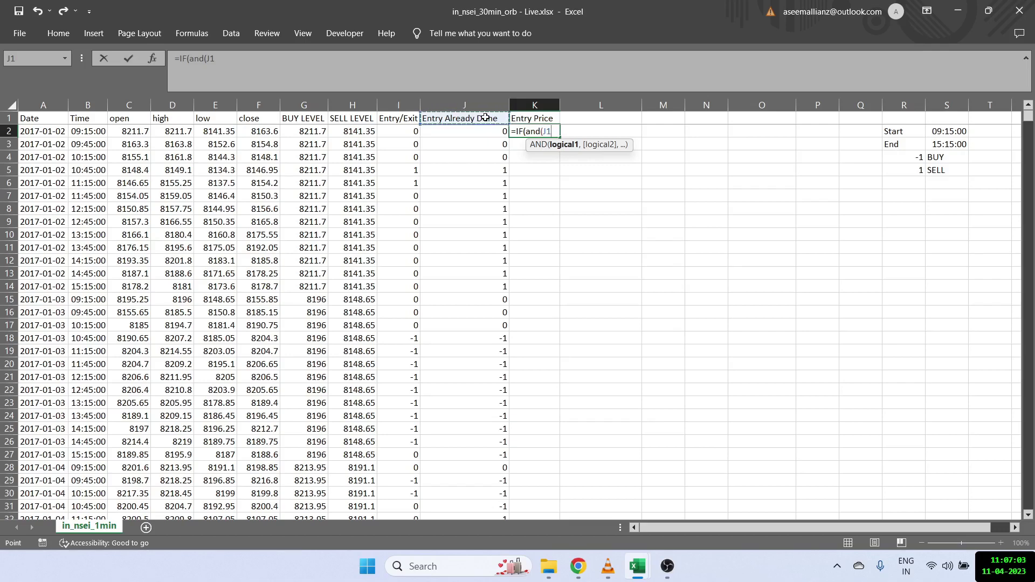
text(=0)
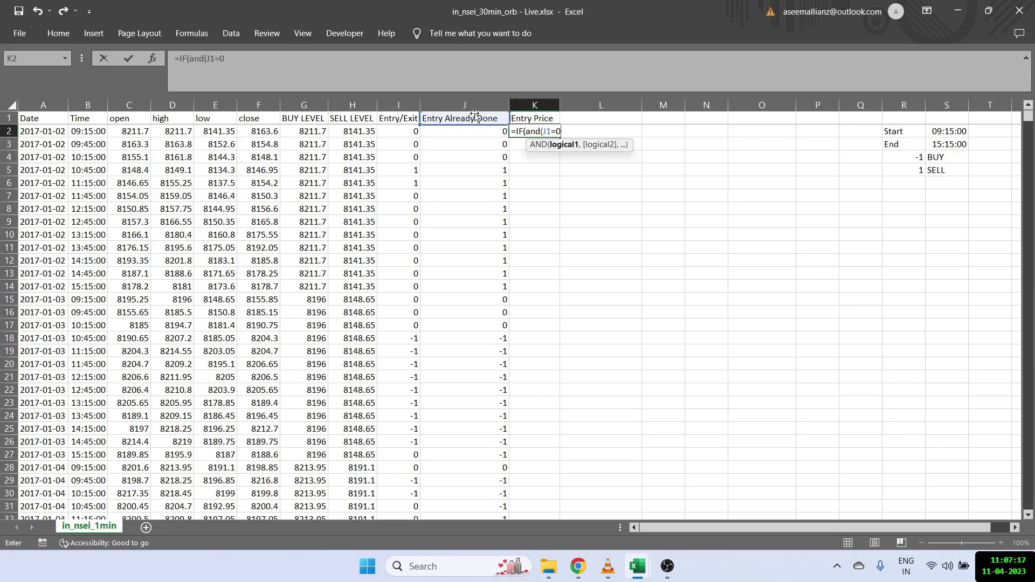
text(,)
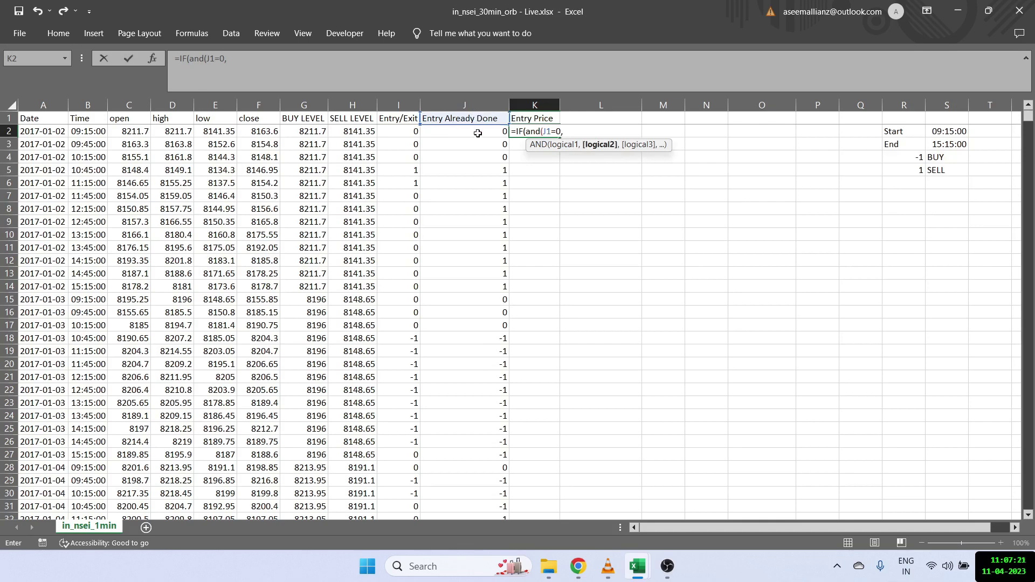
click(478, 133)
text(=-1),)
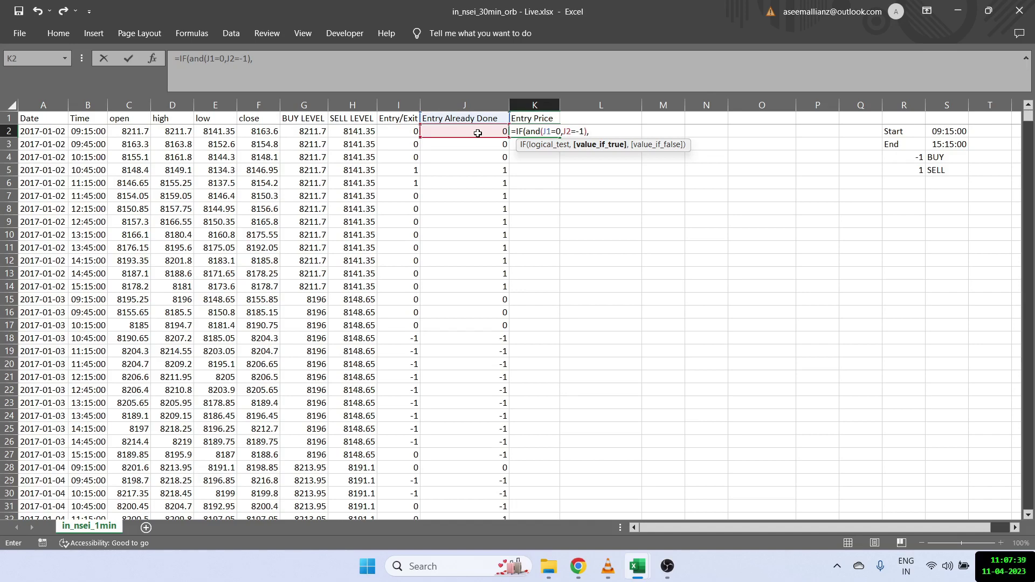
text(-)
click(314, 133)
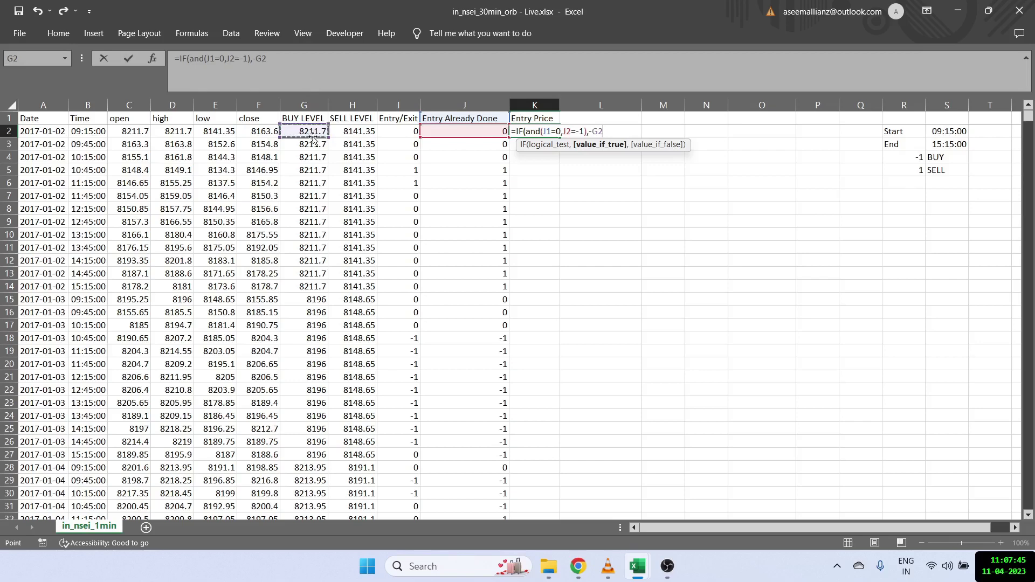
Complete the K2 formula with the nested sell case IF(AND(J1=0,J2=1),H2,0) and fill it down the Entry Price column.
text(,if)
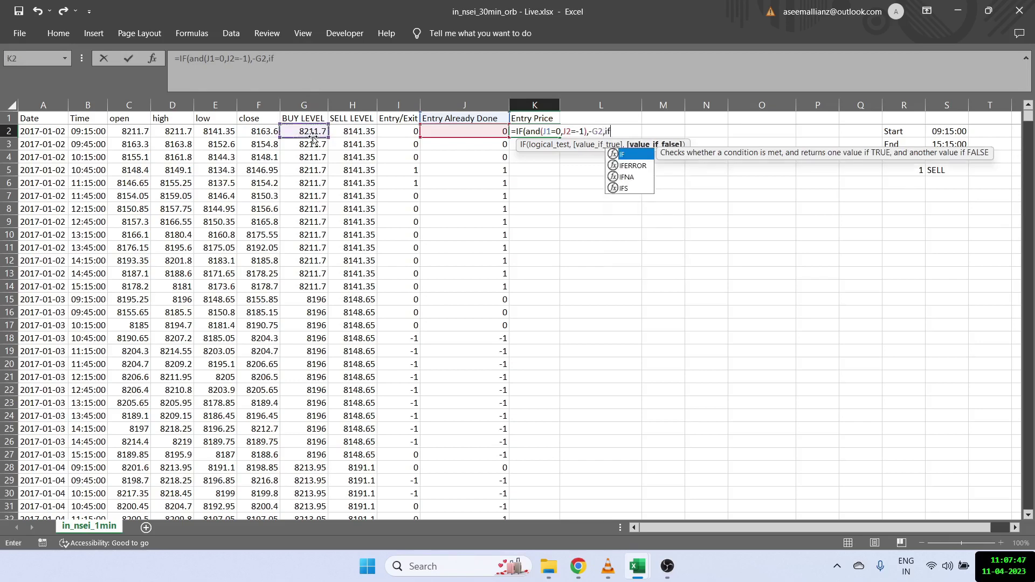
key(Tab)
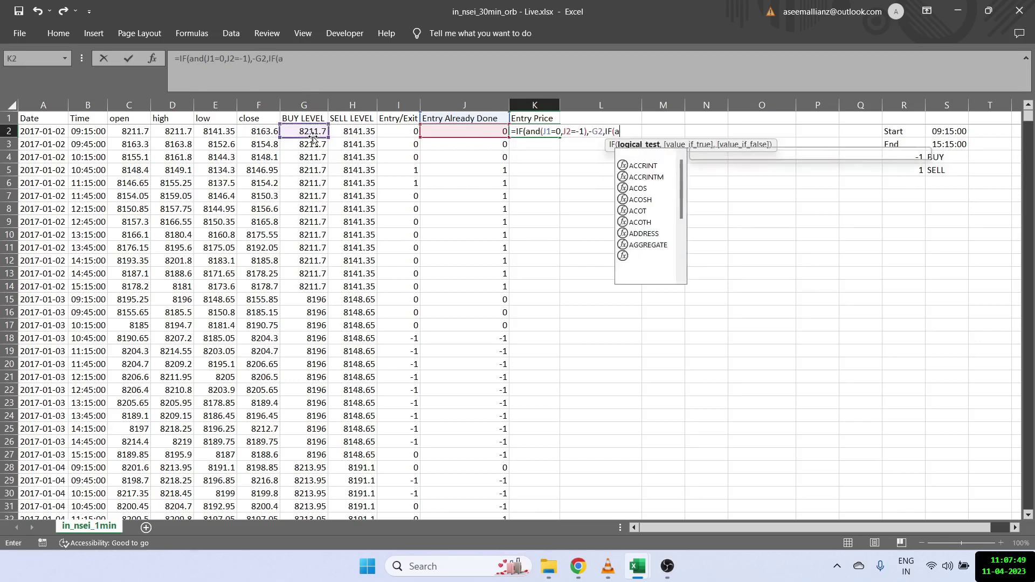
text(and()
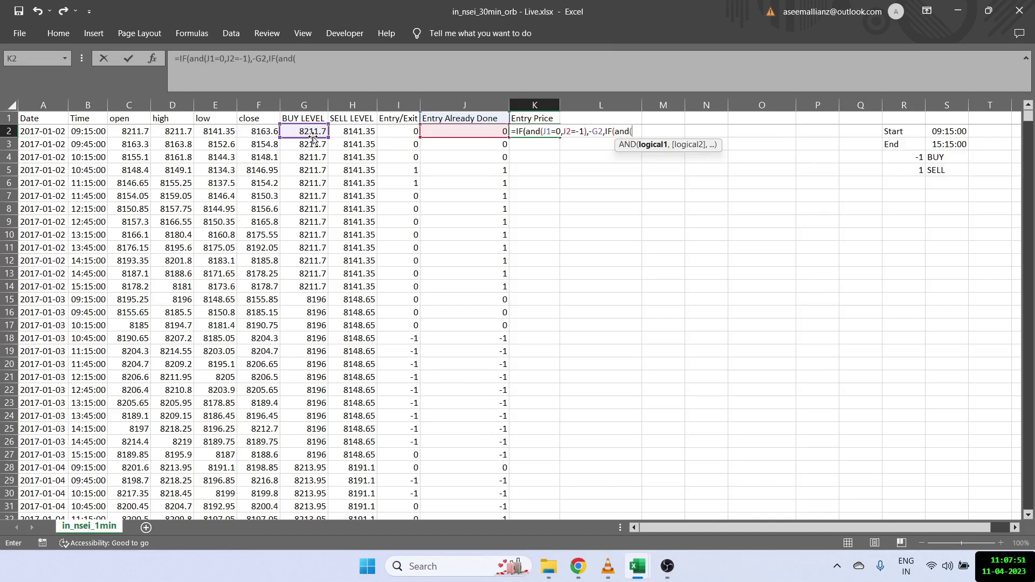
click(475, 118)
text(=0,)
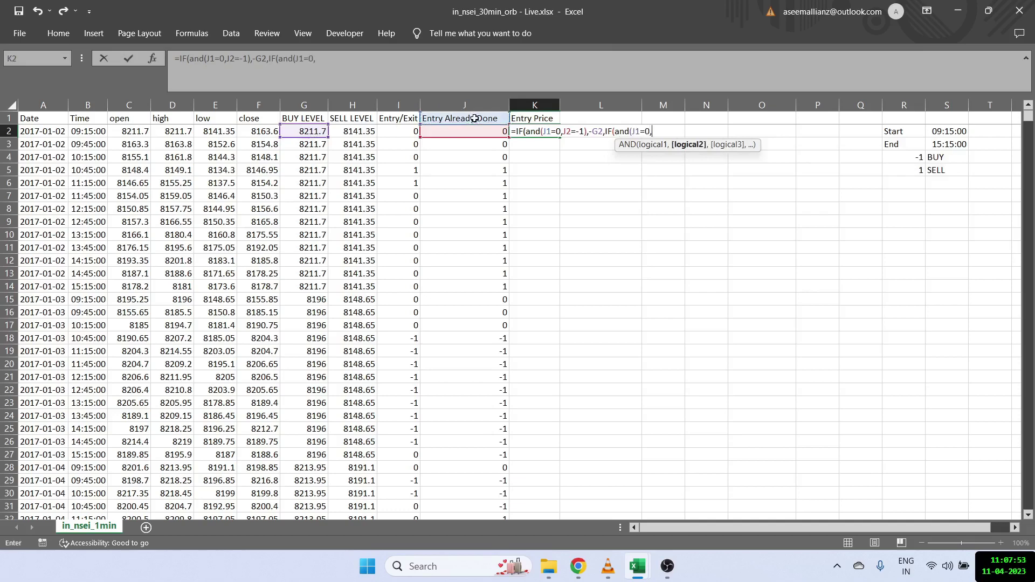
click(466, 130)
text(=1)
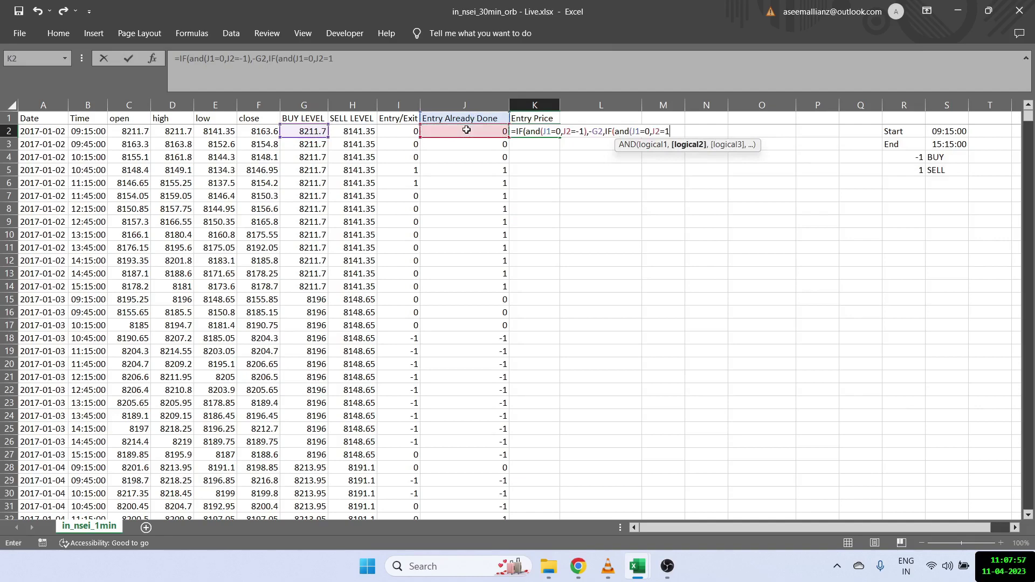
text(),)
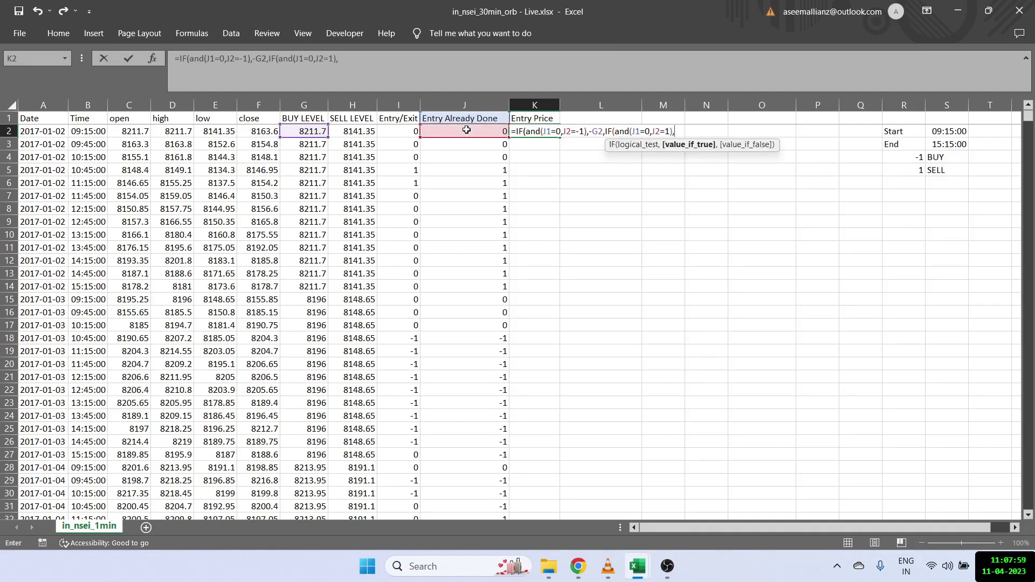
click(360, 131)
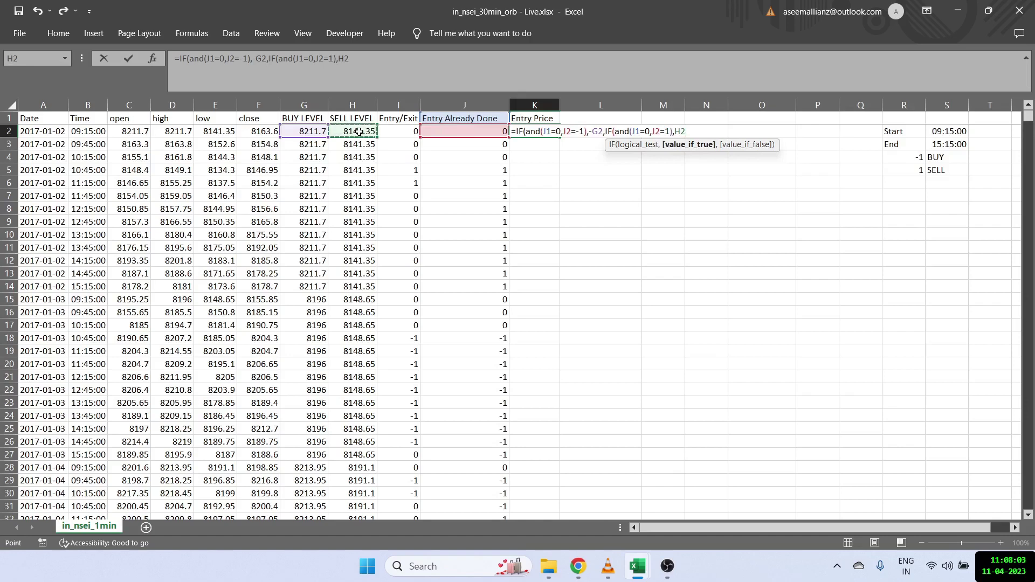
text(,0)))
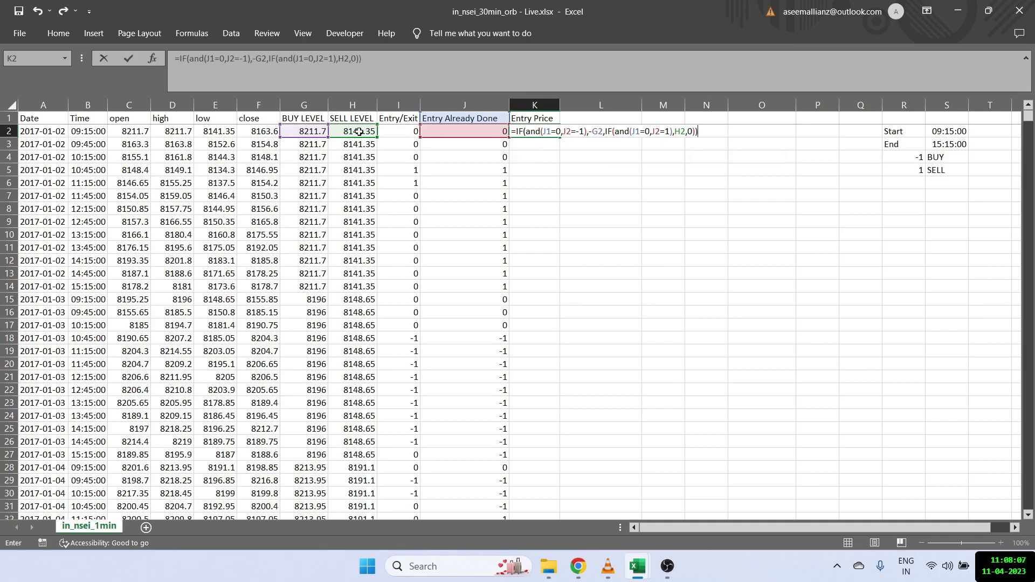
key(ctrl+Return)
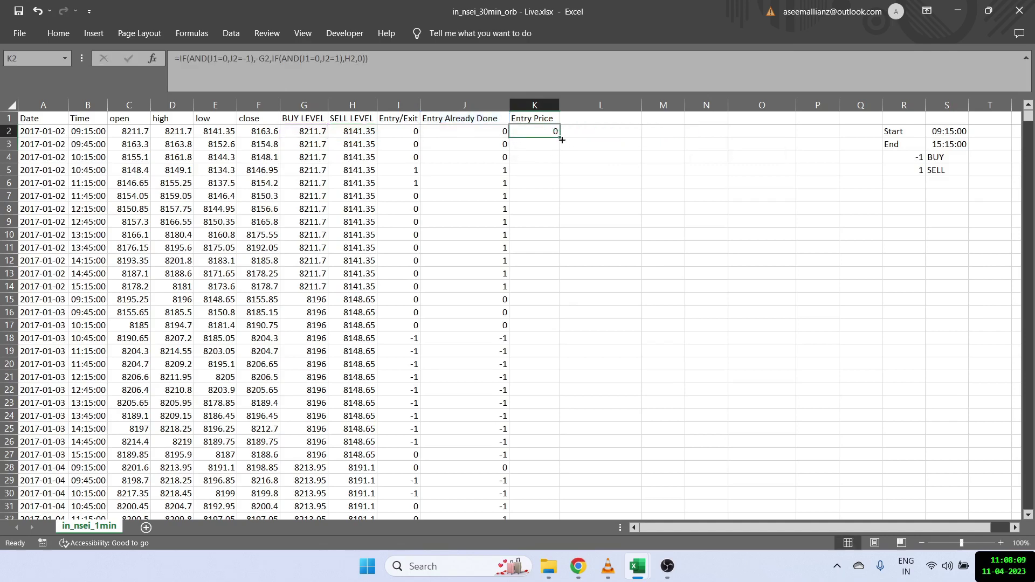
double_click(559, 137)
Check the row 5 entry price against its low and SELL LEVEL, and compare the first day's remaining rows with their entry flags.
click(540, 170)
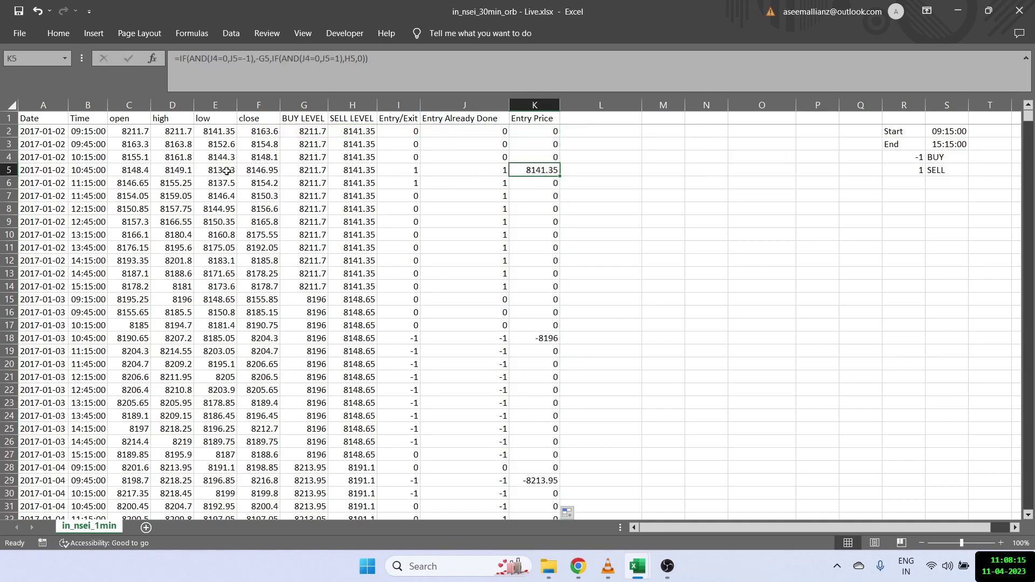
click(348, 167)
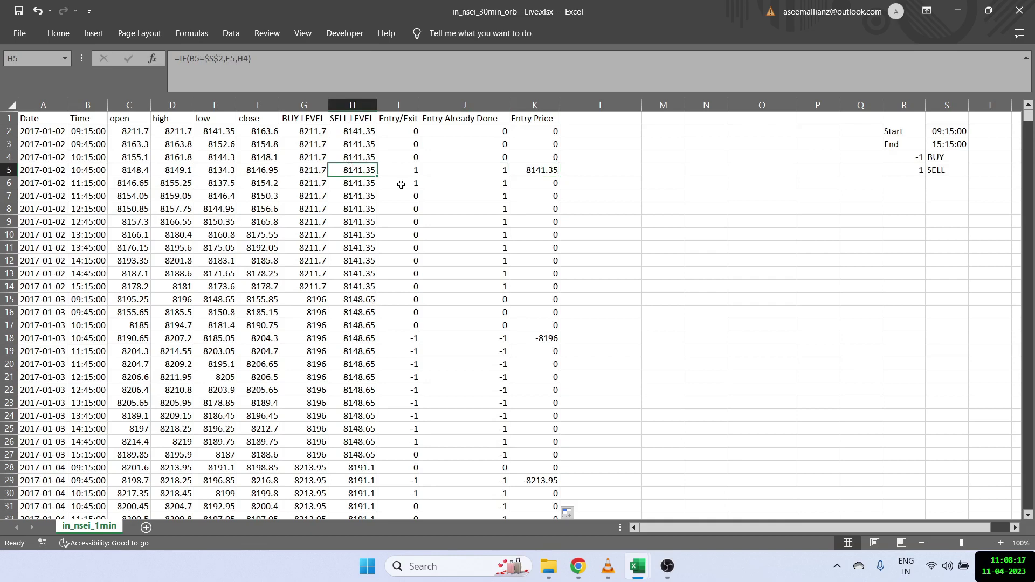
click(240, 168)
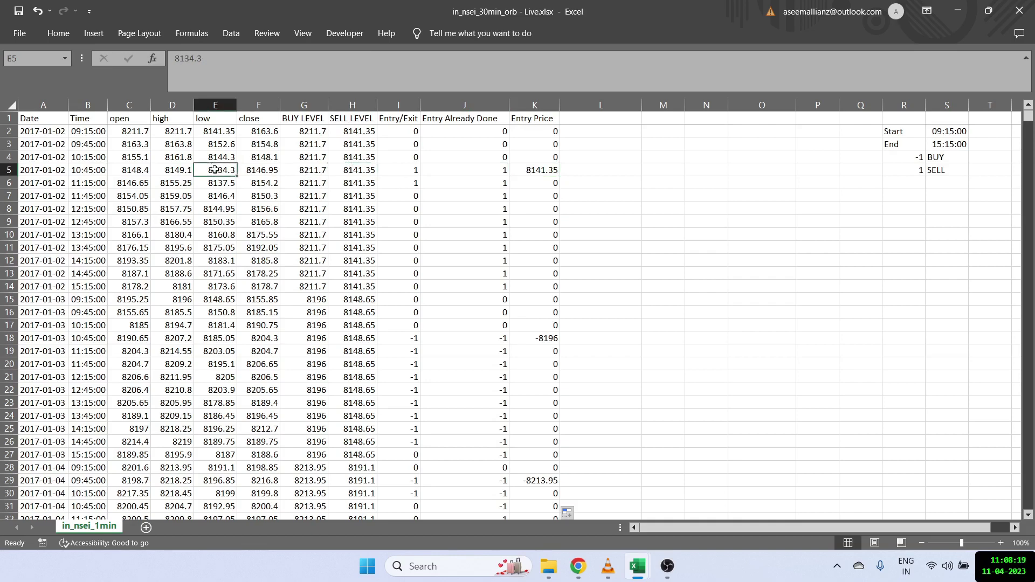
click(368, 171)
click(527, 170)
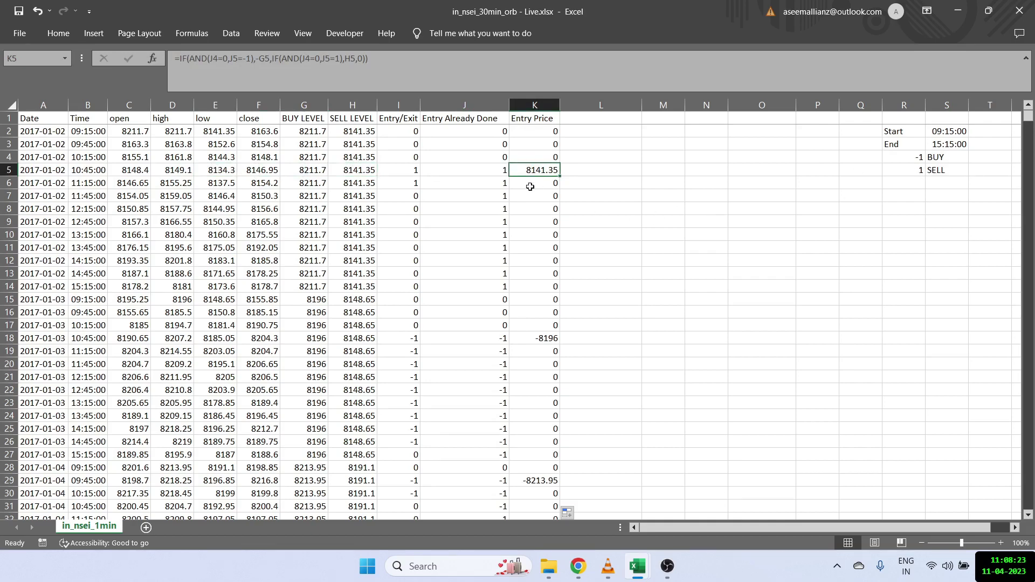
drag(536, 183, 537, 284)
click(409, 185)
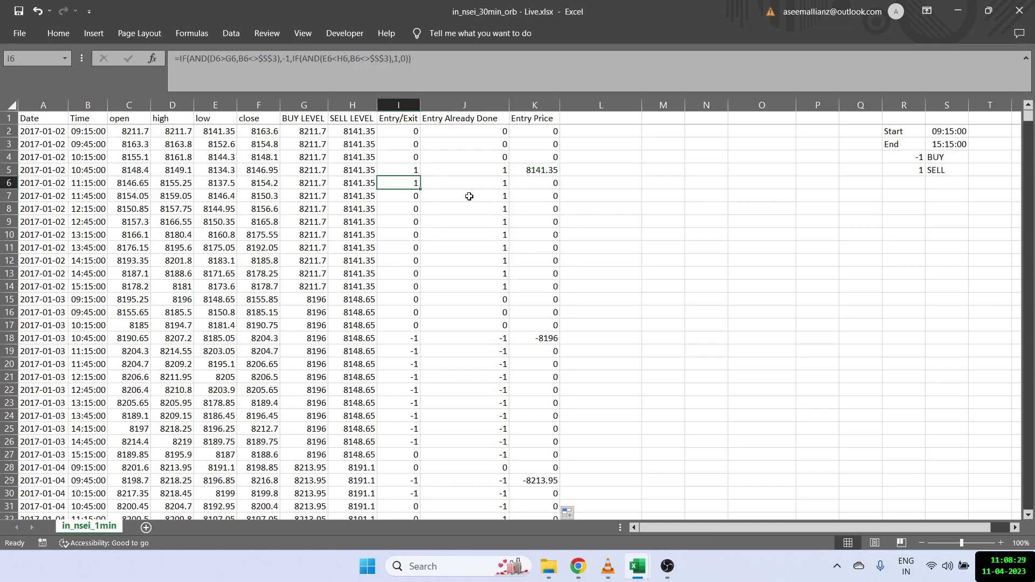
click(549, 184)
drag(550, 184, 541, 299)
click(476, 103)
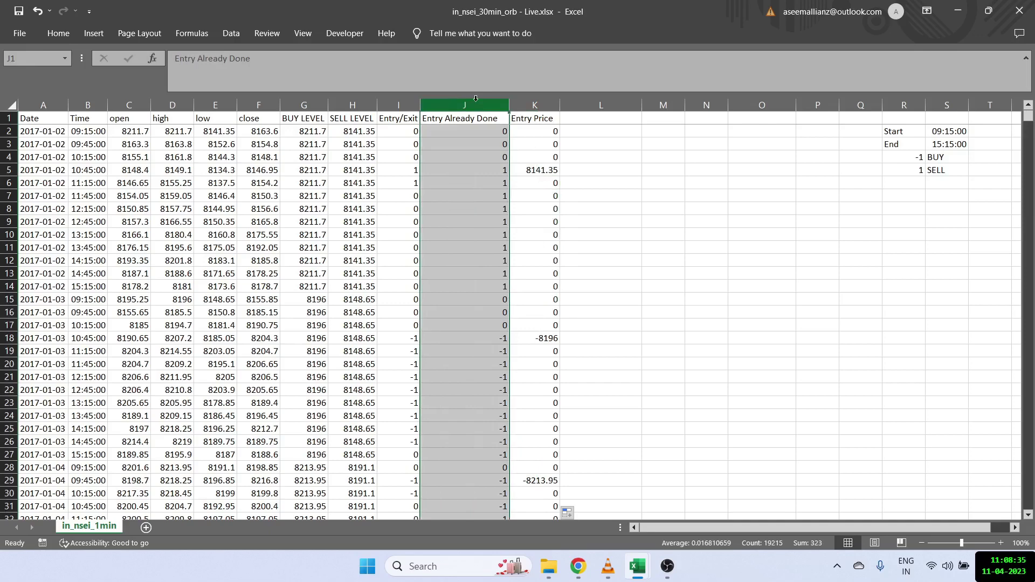
Add filters to the header row of the data, columns A through K.
click(540, 118)
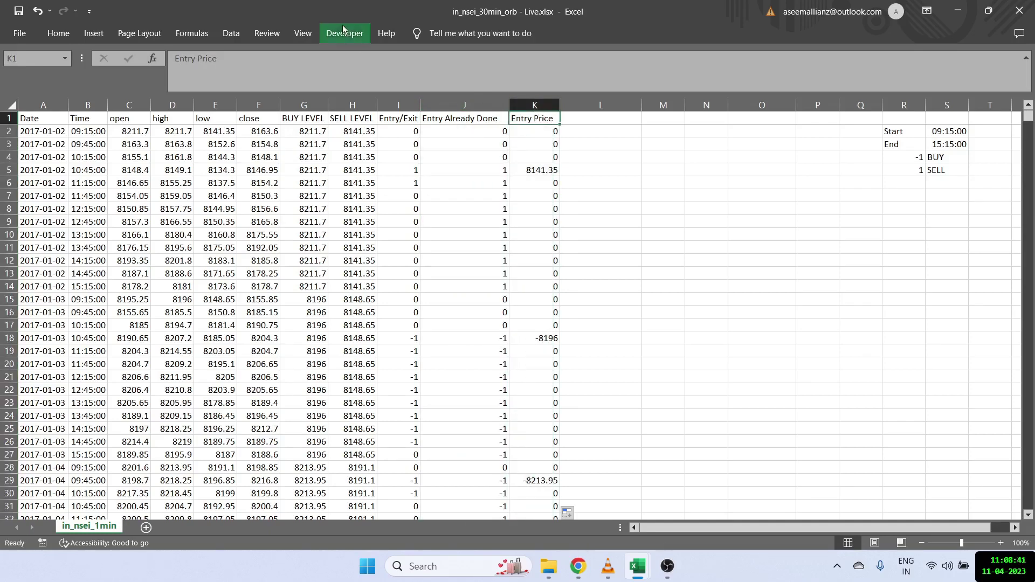
click(230, 33)
click(428, 56)
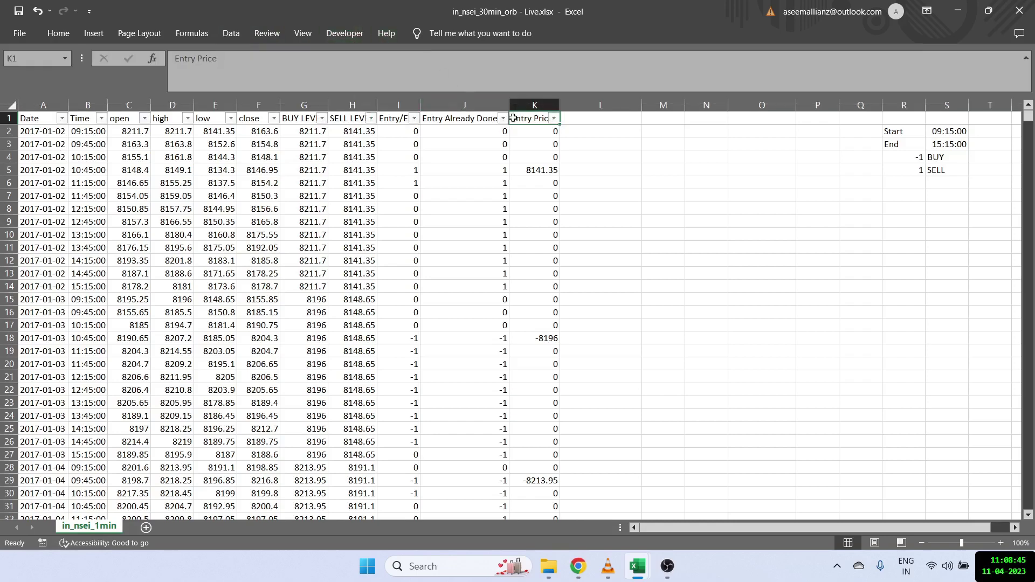
Filter the Entry Price column to exclude 0, review the remaining entry rows, and clear the filter again.
click(554, 119)
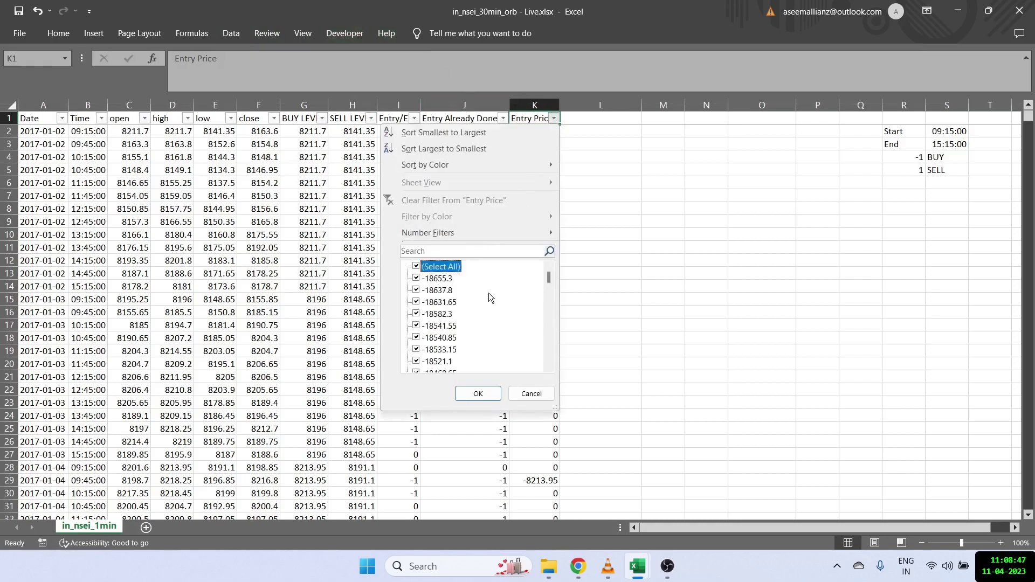
key(0)
key(space)
key(Return)
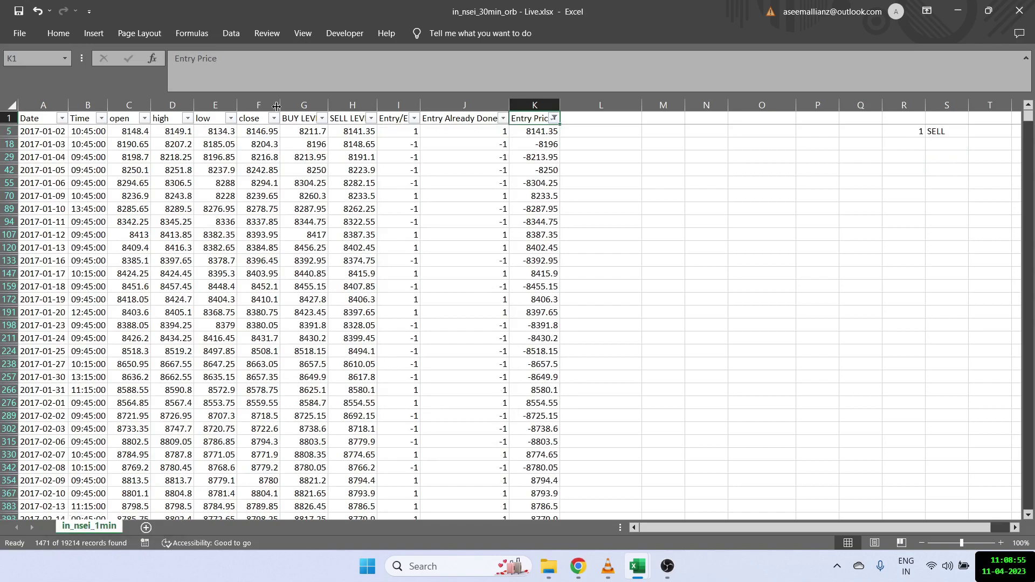
click(236, 35)
click(463, 53)
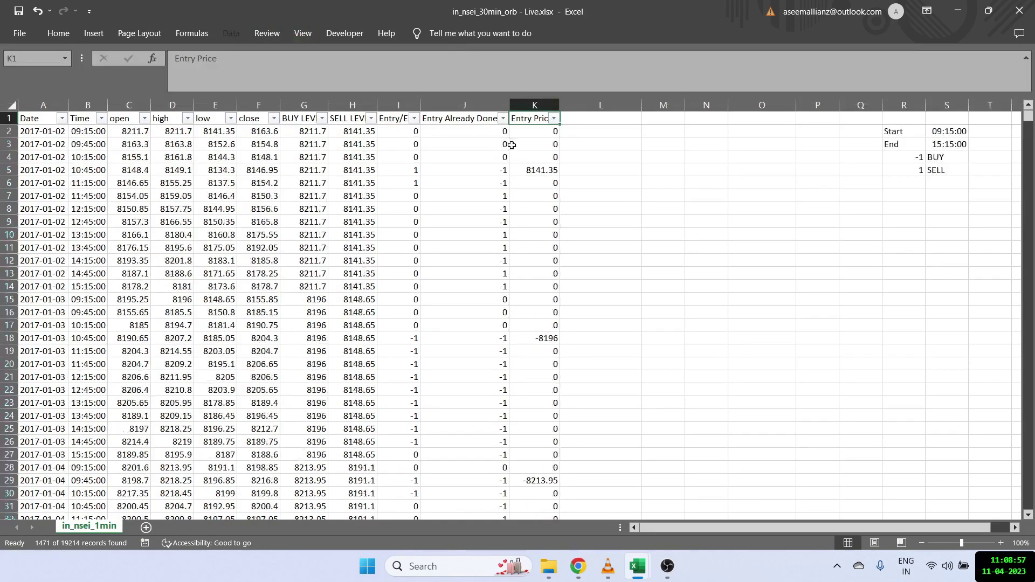
Add the column header Exit Already Done in L1, next to Entry Price.
key(Right)
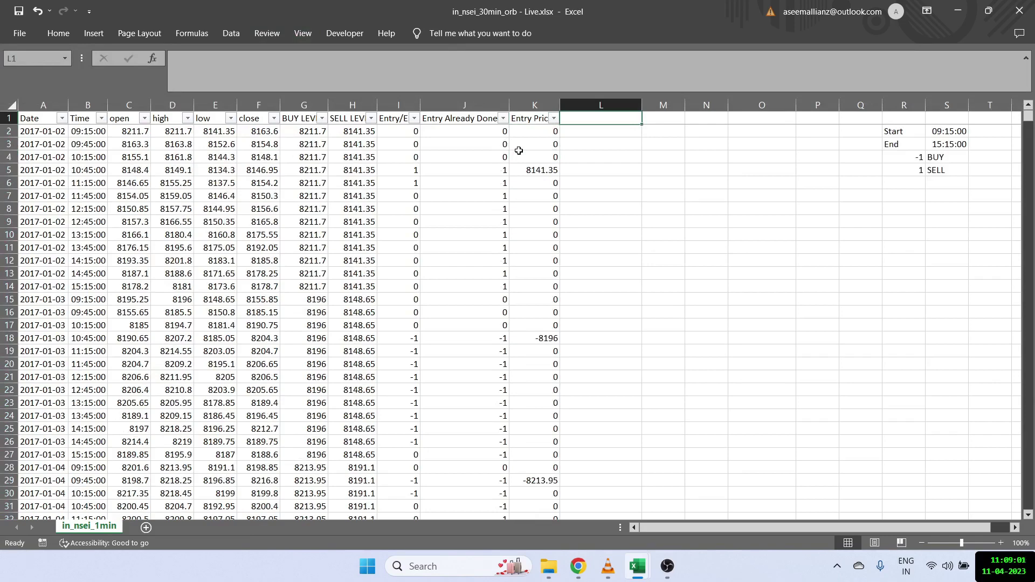
text(Ex)
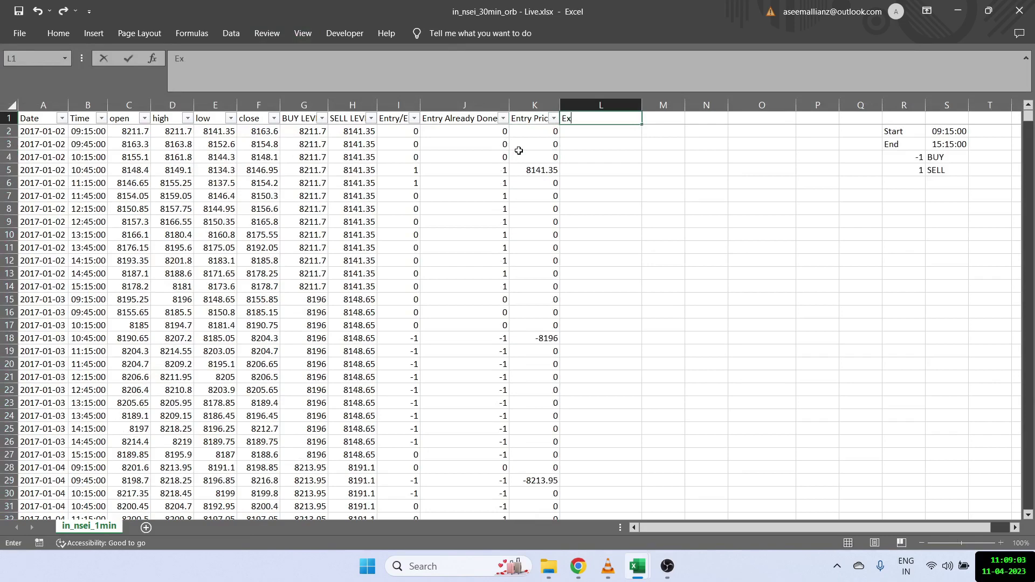
text(it Already Done)
key(Return)
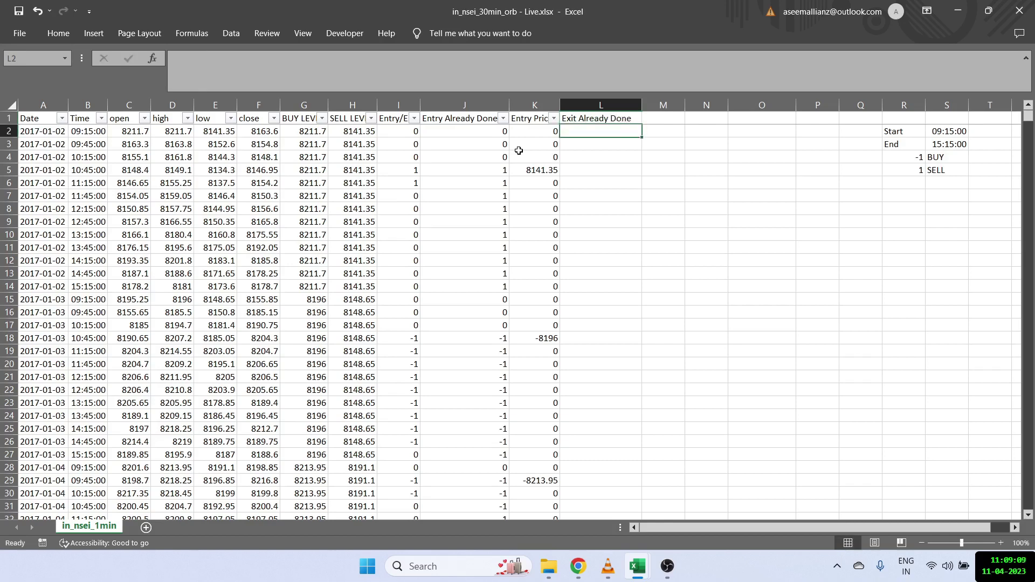
Begin the Exit Already Done formula in L2 with =IF(B2=$S$2,0, so the flag resets at the start time.
text(=i)
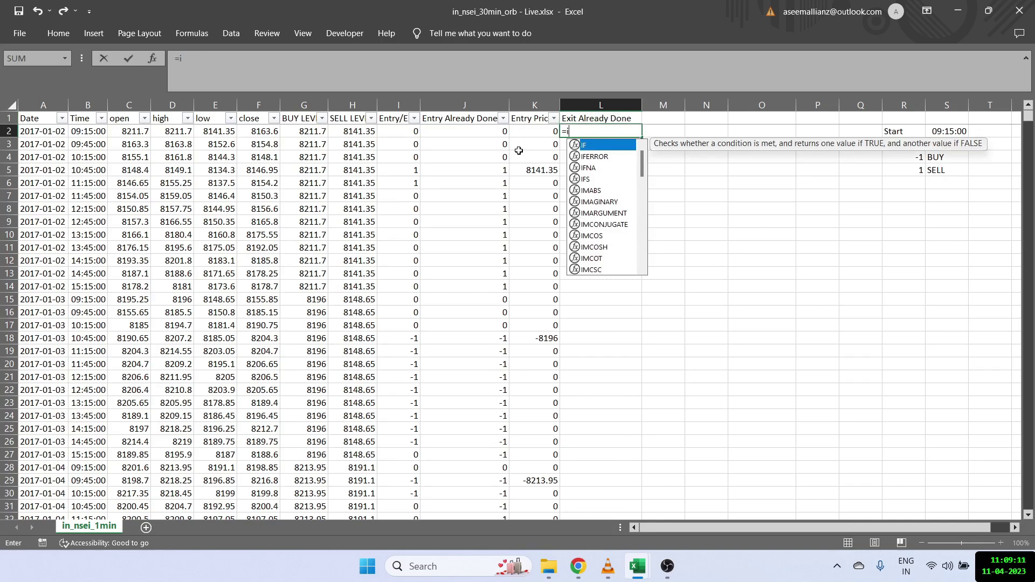
key(Tab)
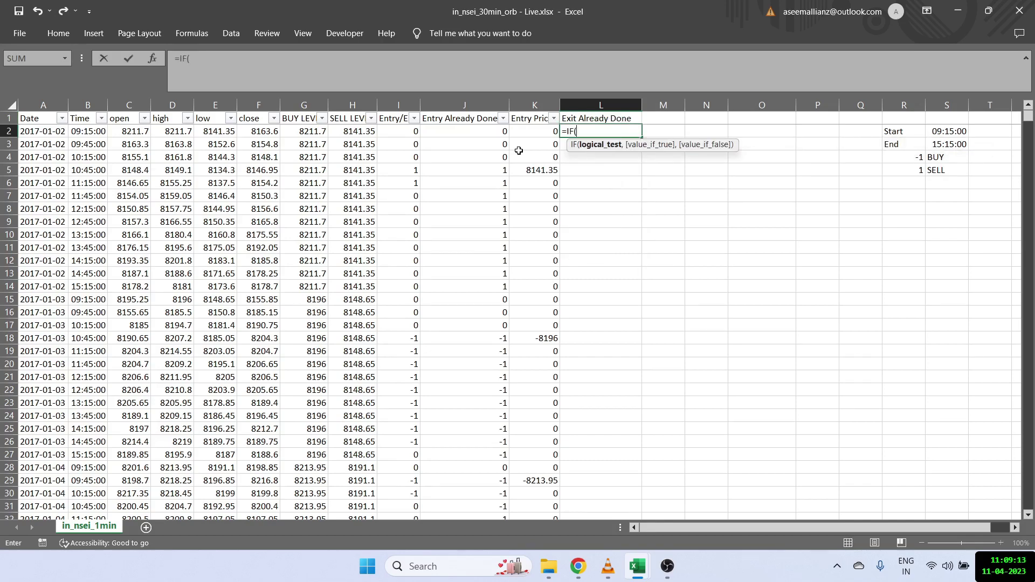
click(88, 131)
text(=)
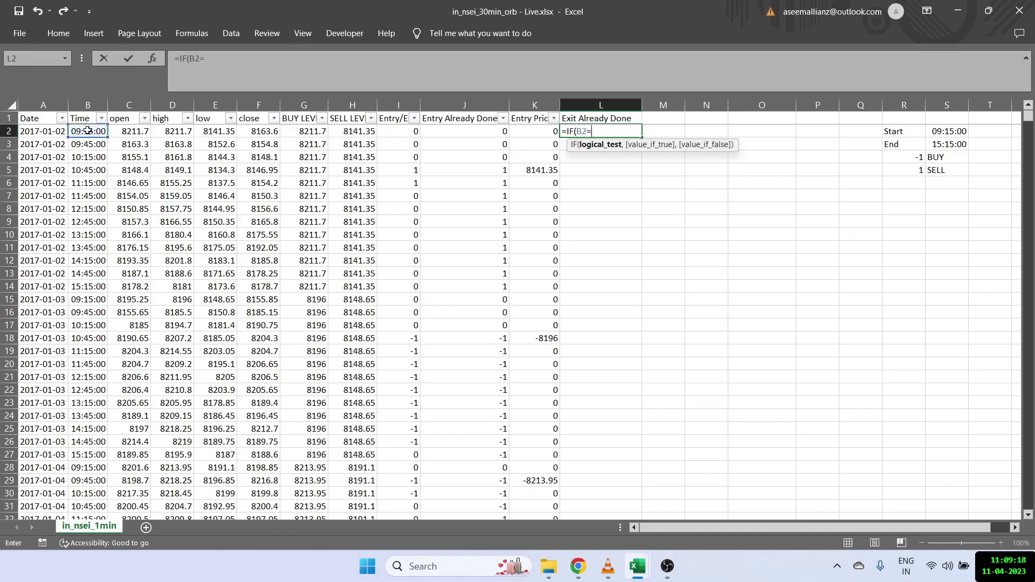
click(959, 131)
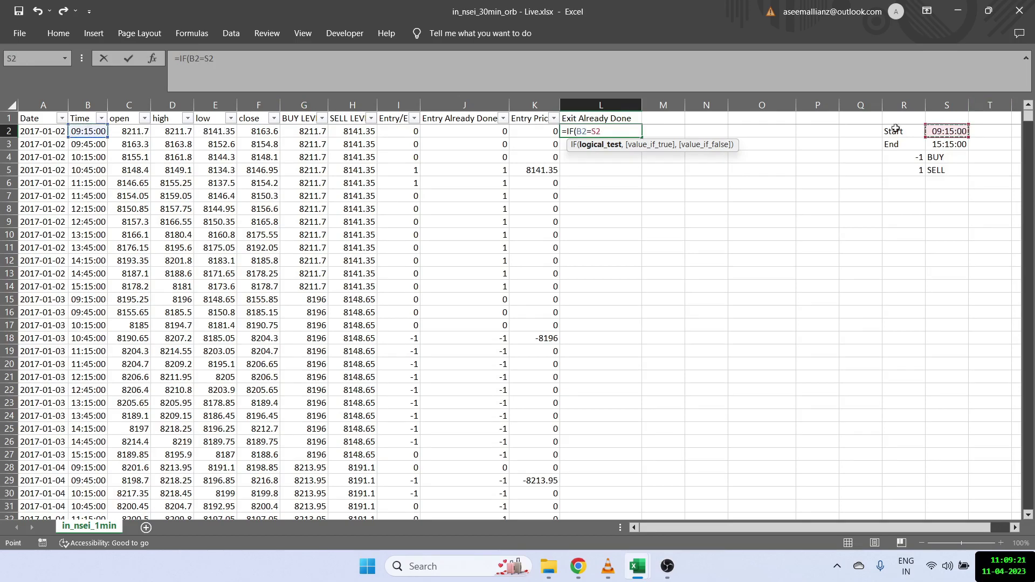
click(211, 57)
text($)
key(Right)
text($)
key(End)
text(,0,)
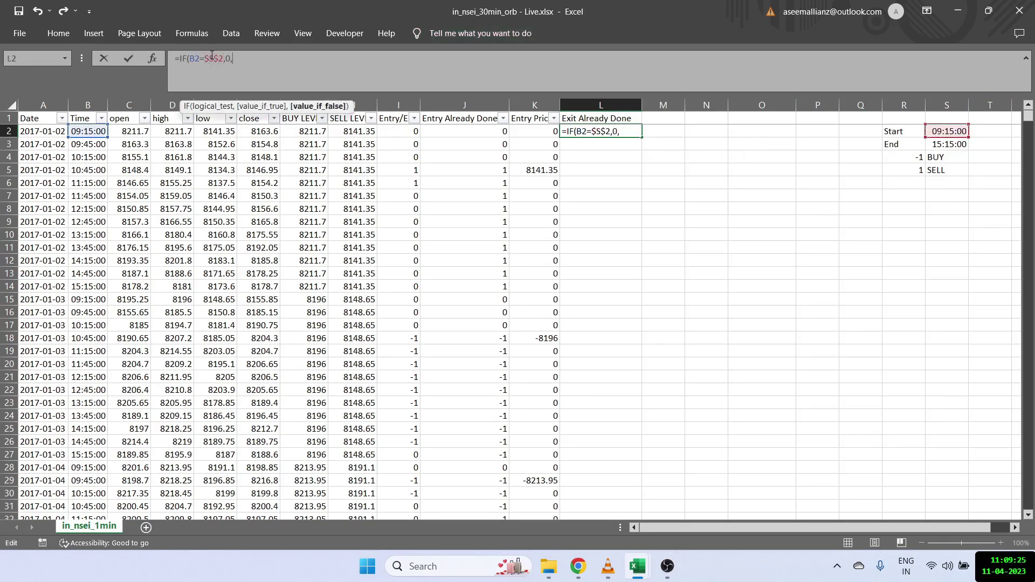
Extend the L2 formula with the end-of-day exit for sell entries, IF(AND(B2=$S$3,J2=1),-1, using an absolute end-time reference.
text(IF()
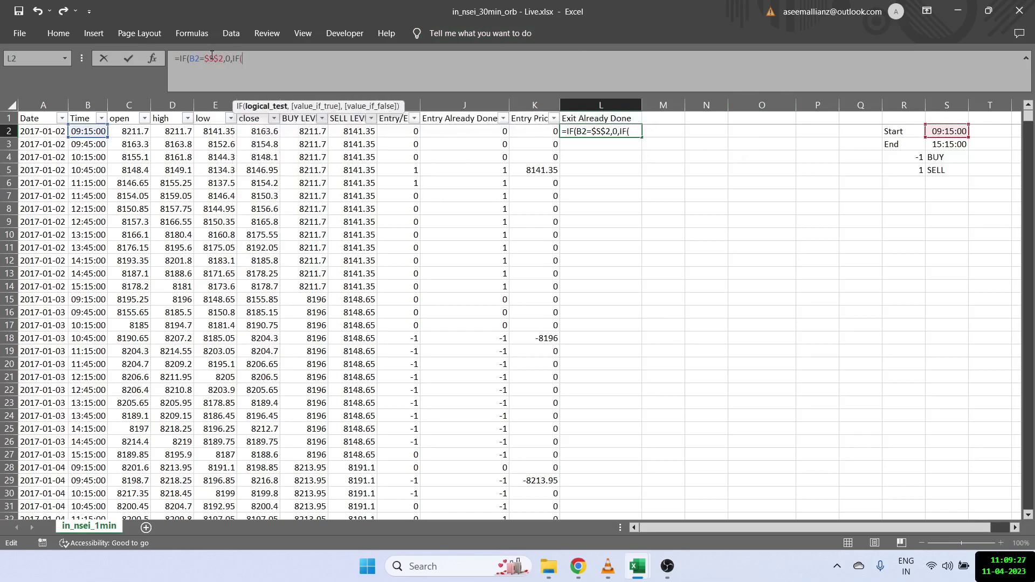
text(and()
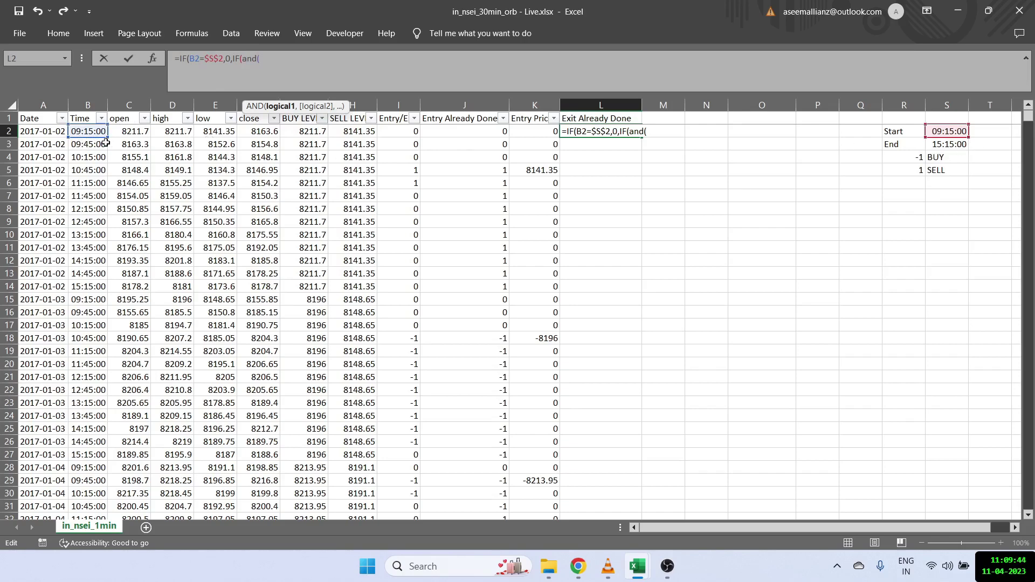
click(84, 131)
text(=)
click(947, 144)
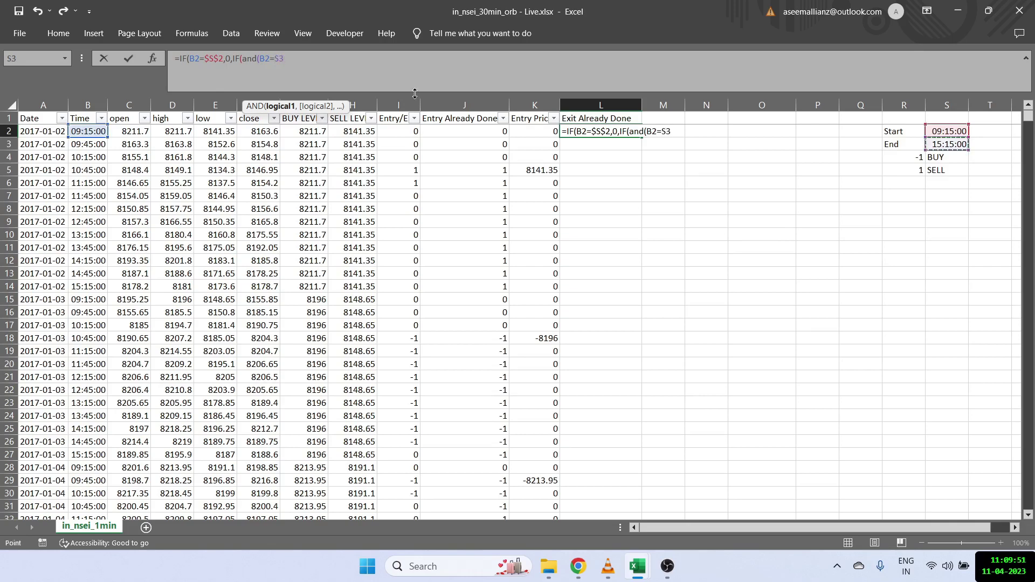
text(,)
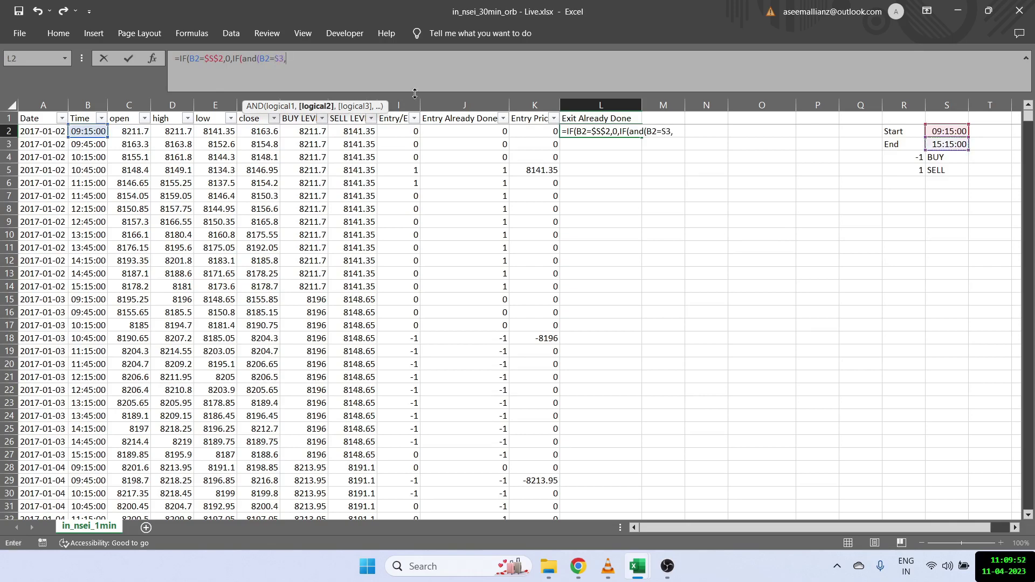
click(459, 132)
text(=1)
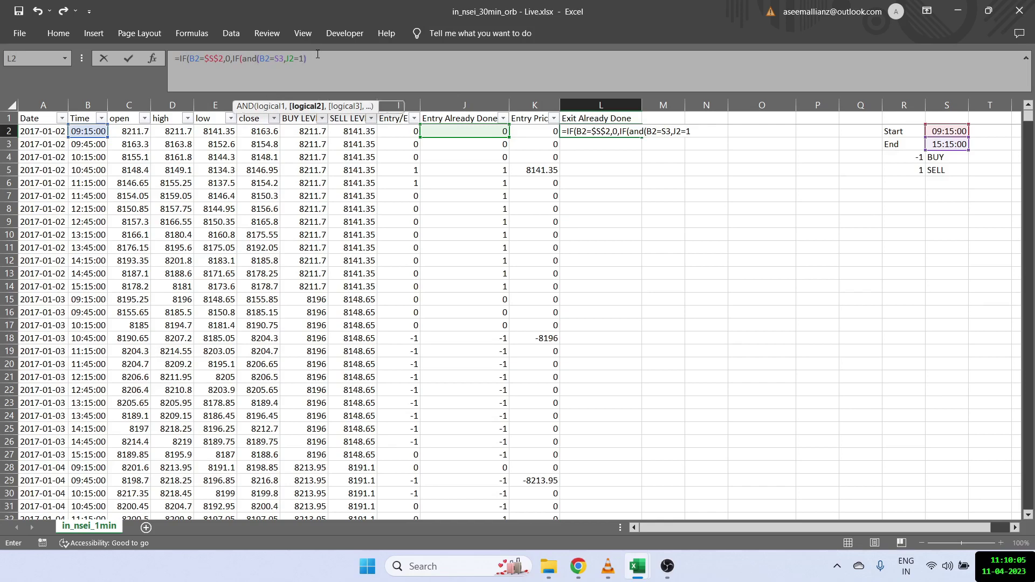
click(275, 60)
key(F4)
text($3,J2=1),)
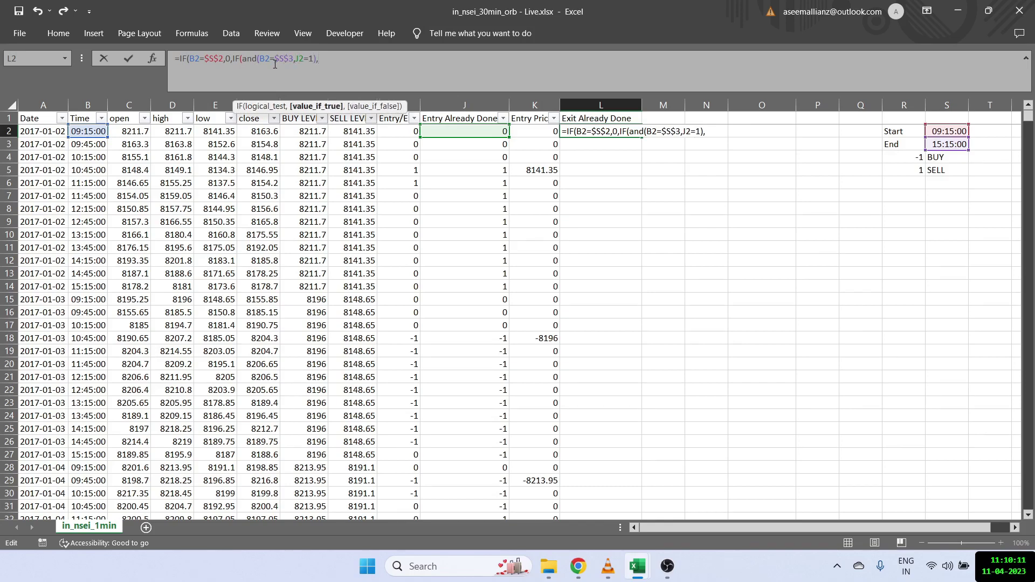
text(-1)
text(,)
Nest the end-of-day exit for buy entries in the L2 formula as IF(AND(B2=$S$3,J2=-1),1.
text(IF(and()
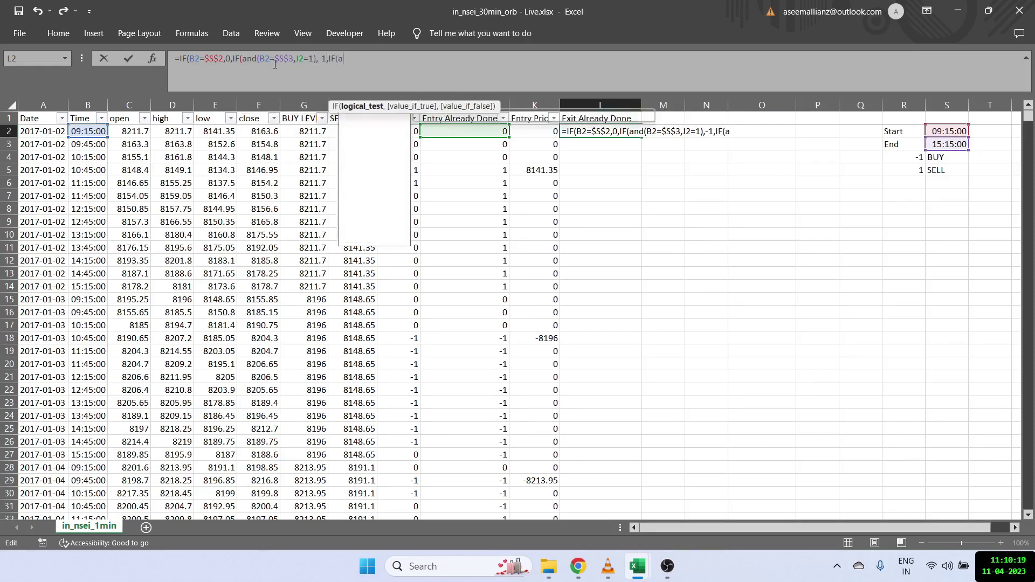
click(79, 131)
text(=)
click(947, 144)
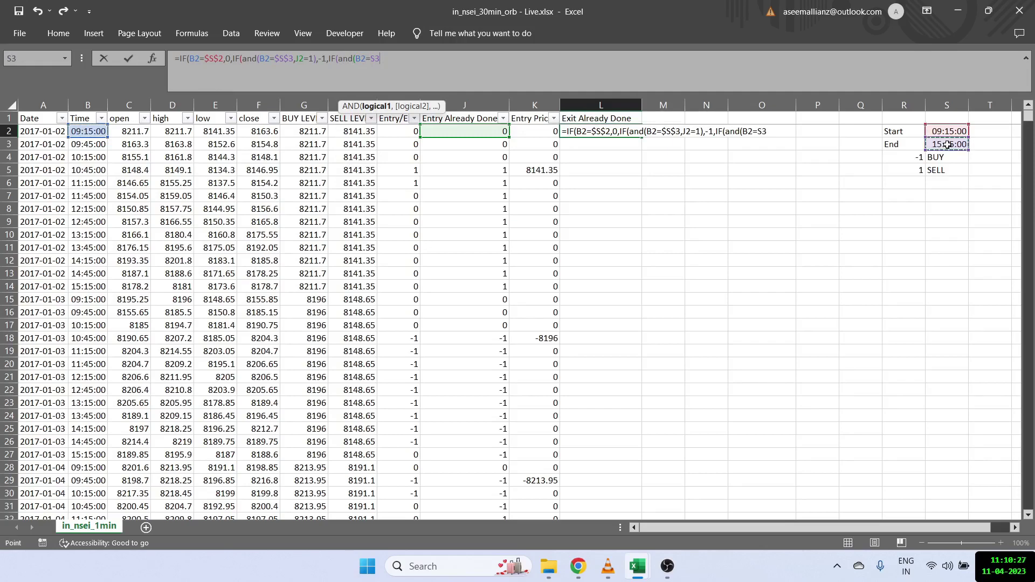
click(370, 60)
key(F4)
text(,)
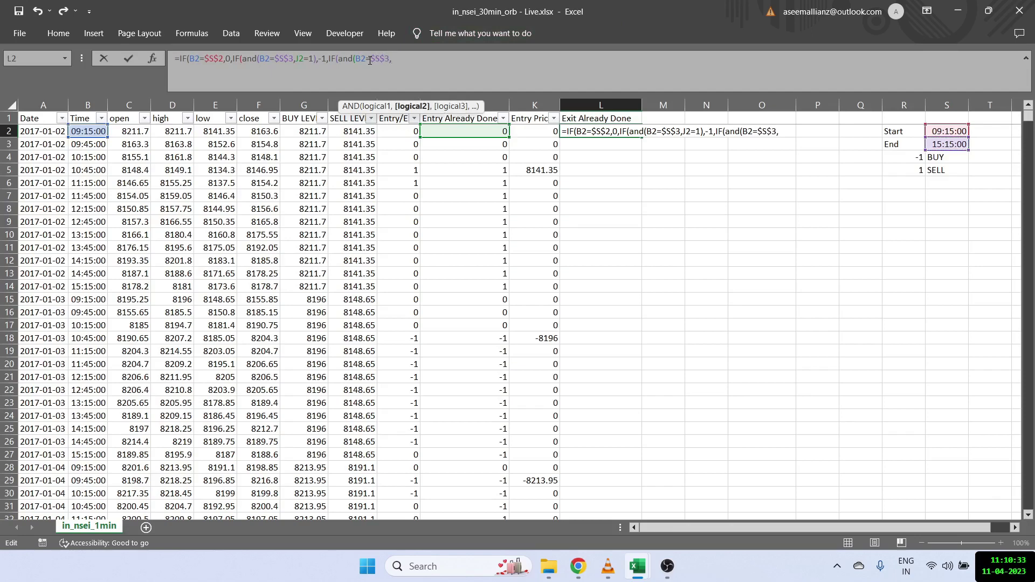
click(459, 133)
text(=)
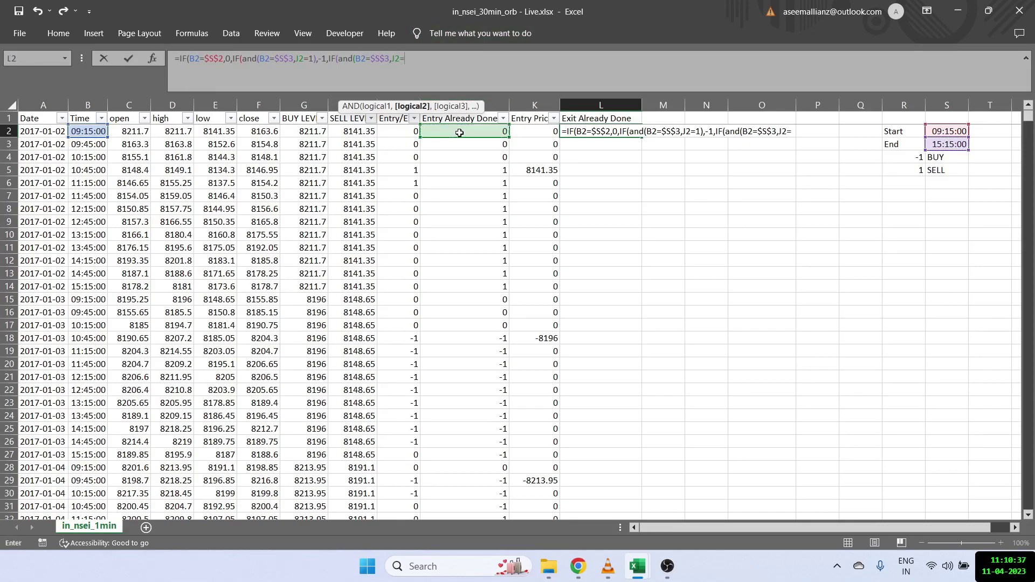
text(-1))
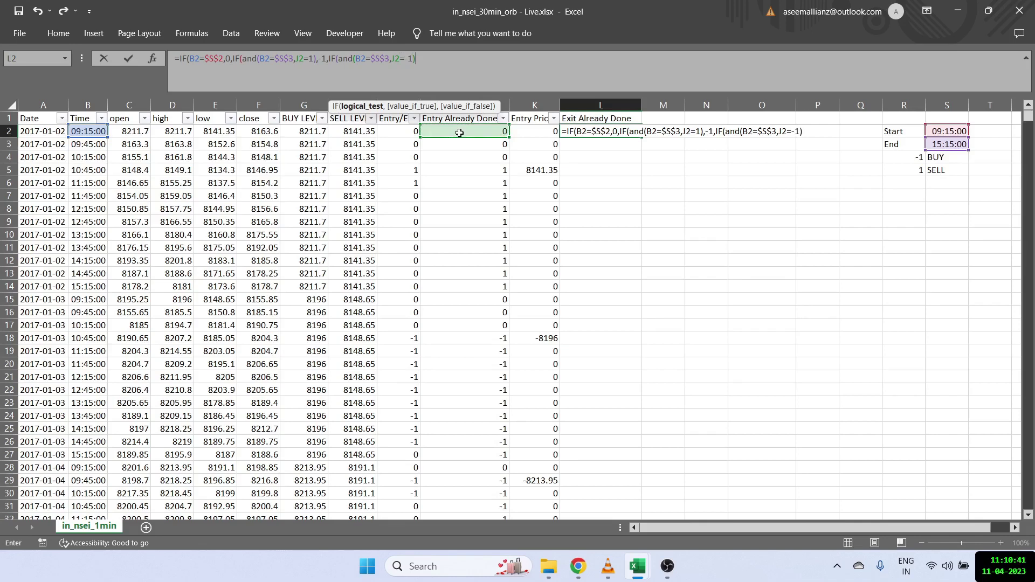
text(,1)
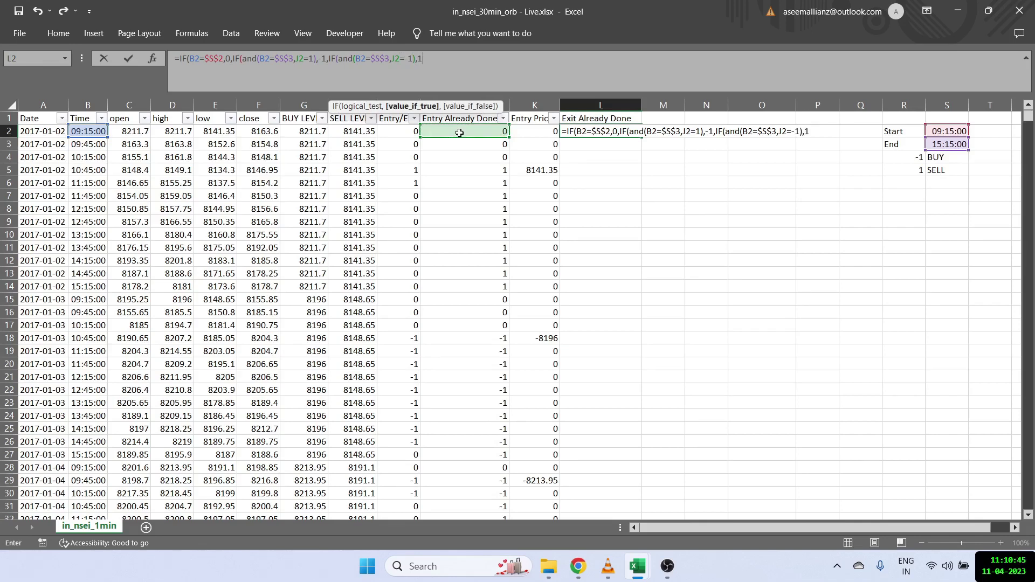
Nest the no-exit-yet check IF(L1=0 in the L2 formula, with IF(AND(J2=1,I2=-1),-1 for exiting a sell entry on a buy signal.
text(,IF()
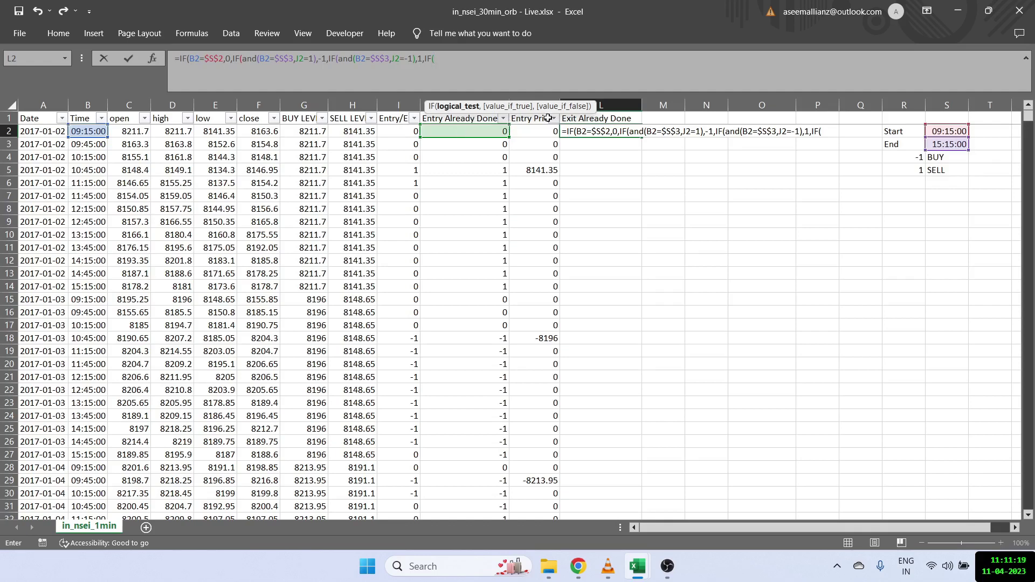
click(622, 117)
text(=0)
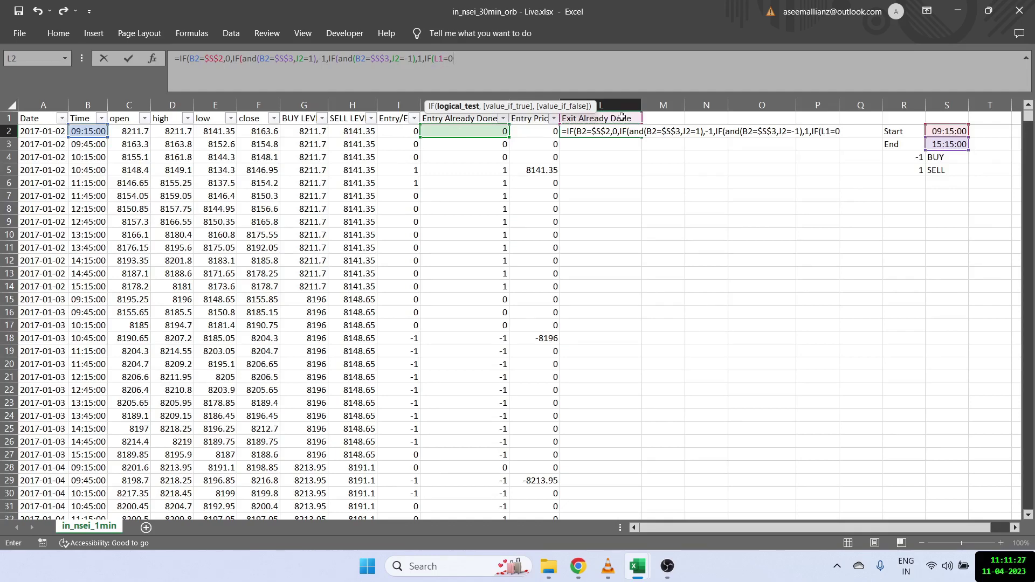
text(,)
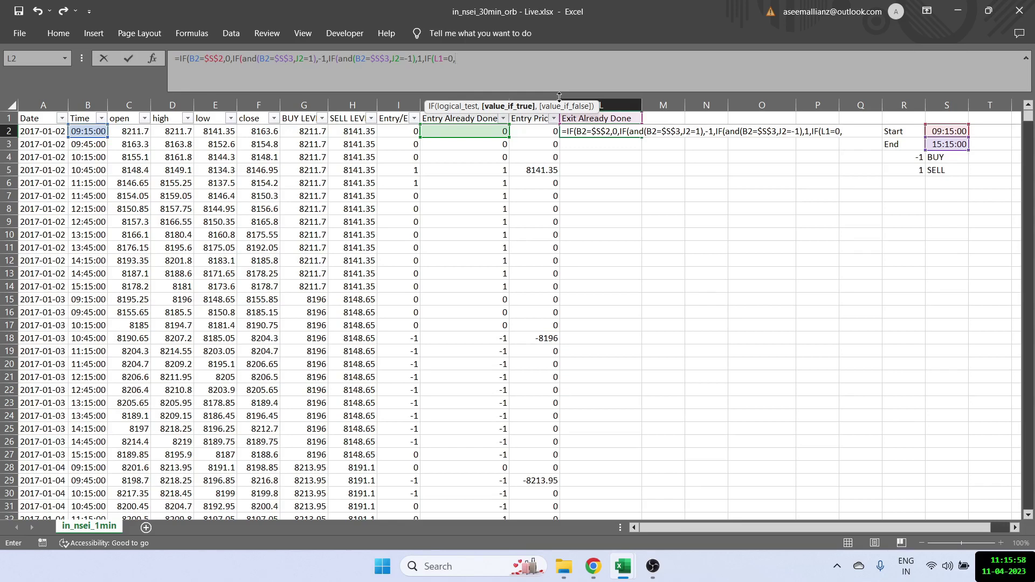
text(IF(AND()
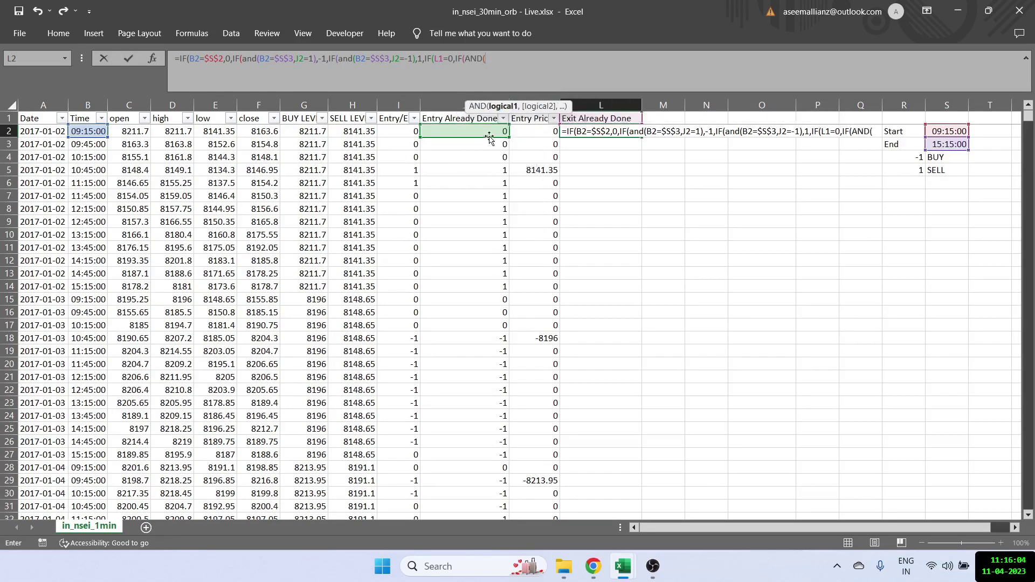
click(460, 133)
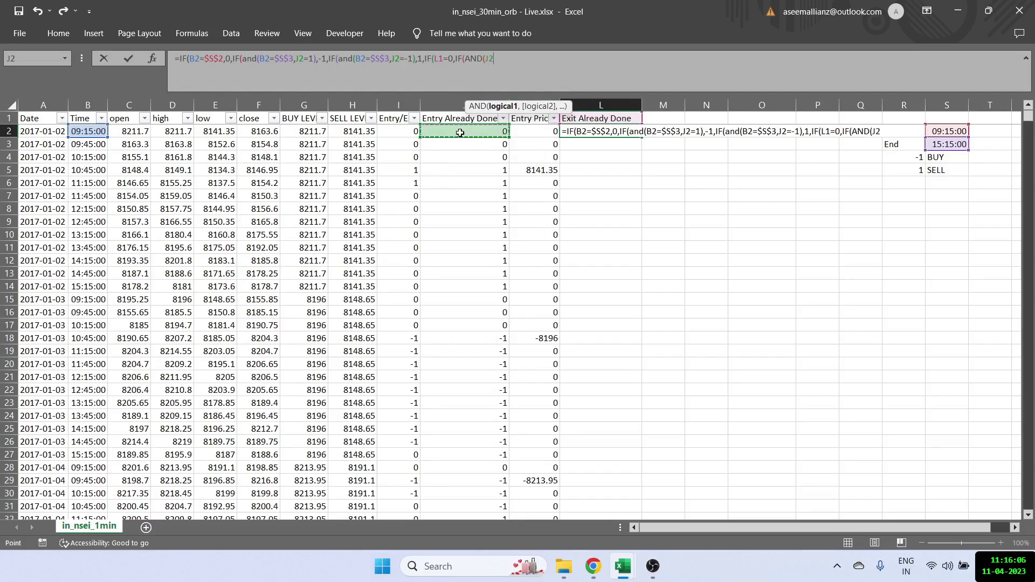
text(=1,)
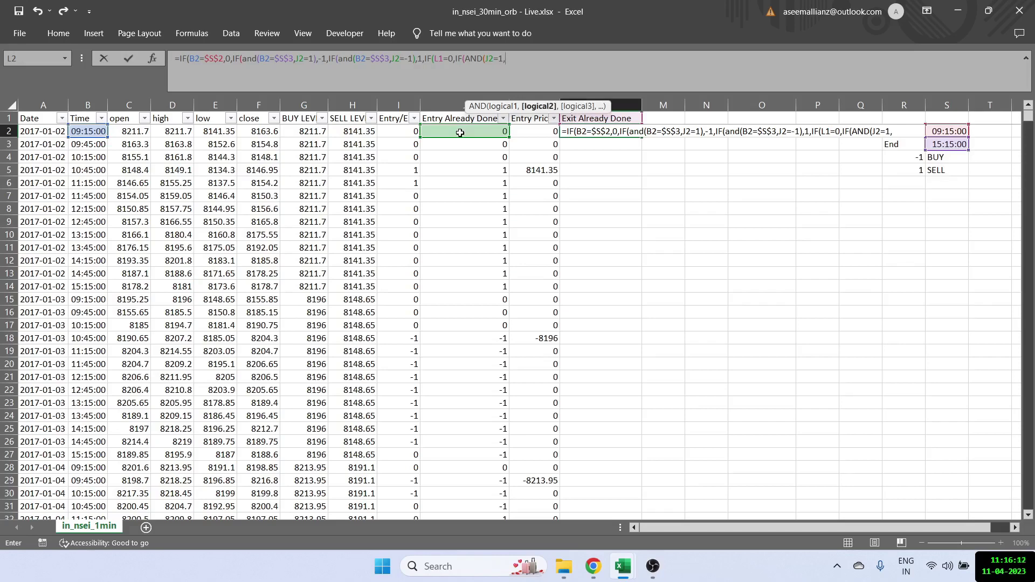
click(403, 132)
text(=-1)
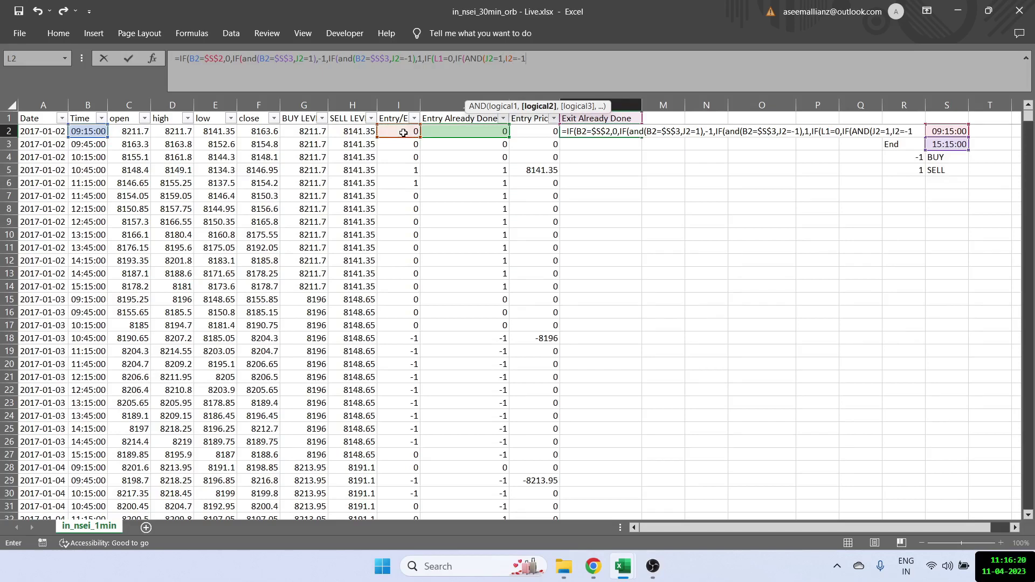
text(),-1)
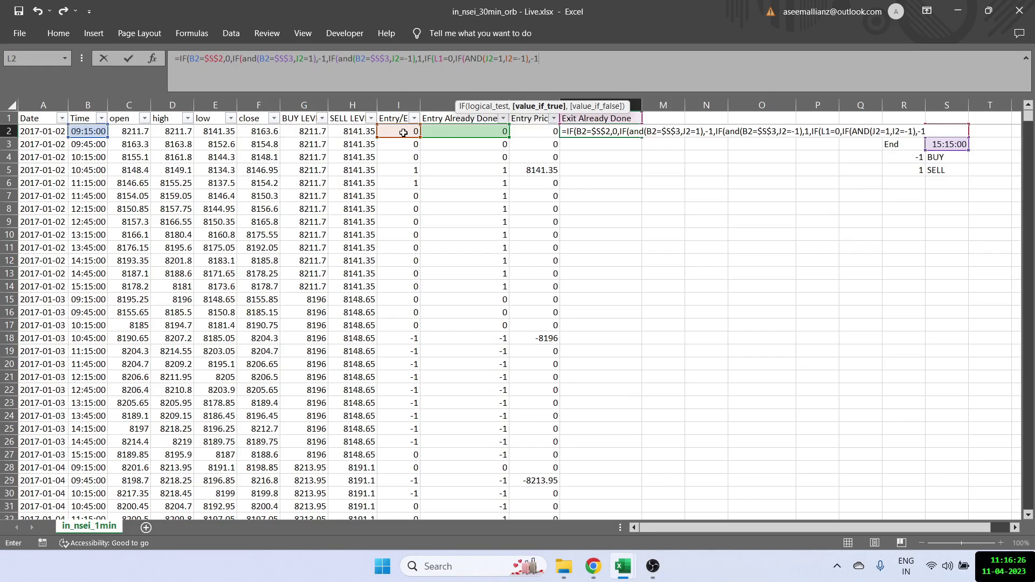
Nest IF(AND(J2=-1,I2=1),1 in the L2 formula for exiting a buy entry on a sell signal.
text(,if)
key(Tab)
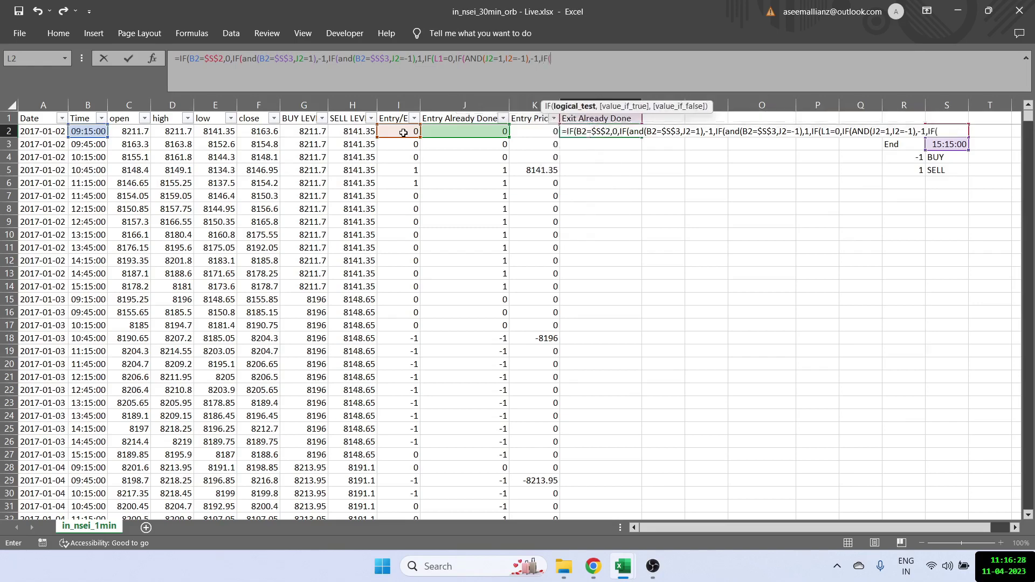
text(and)
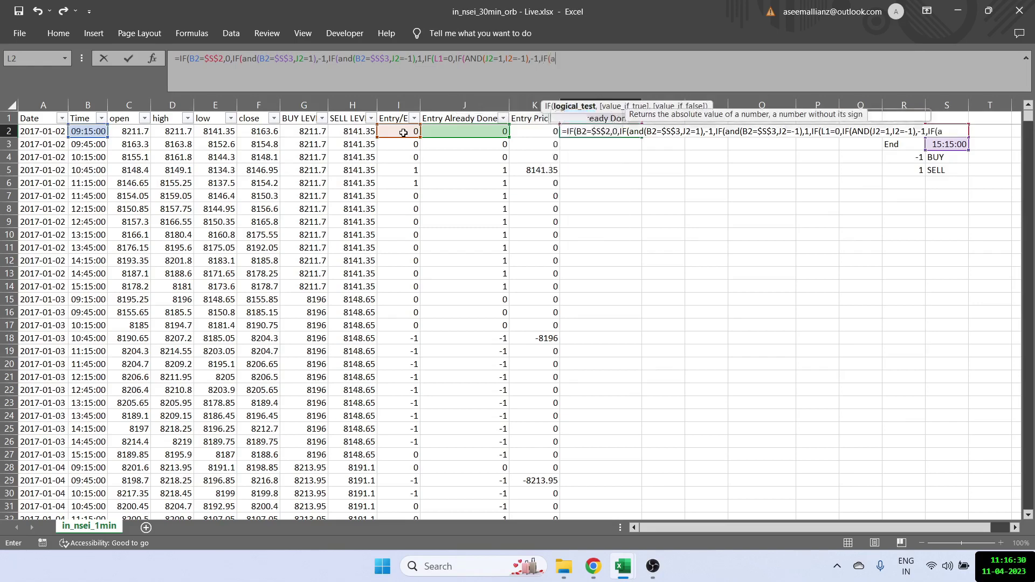
key(Tab)
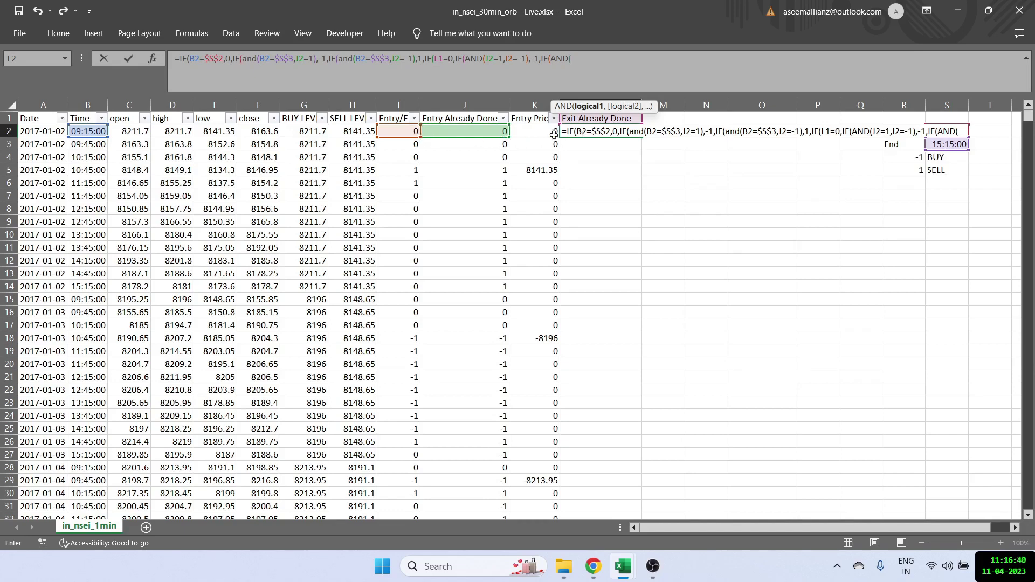
click(491, 133)
text(=-1,)
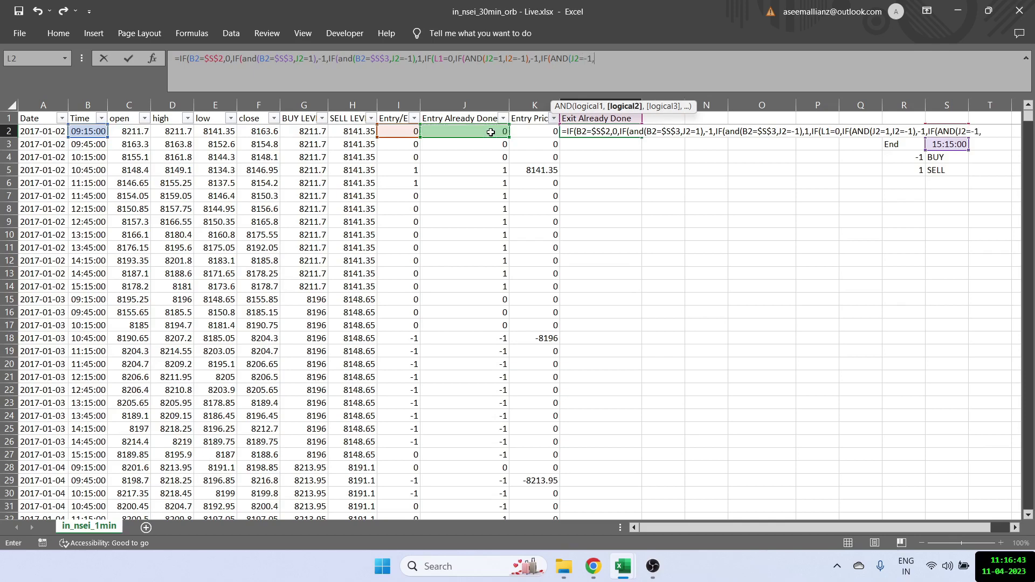
click(403, 132)
text(=1)
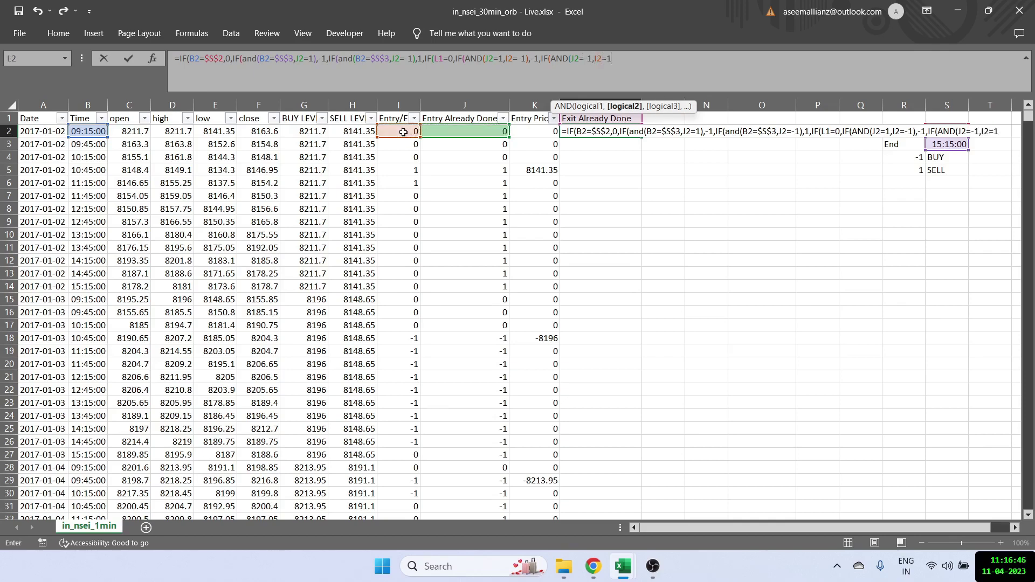
text(),1)
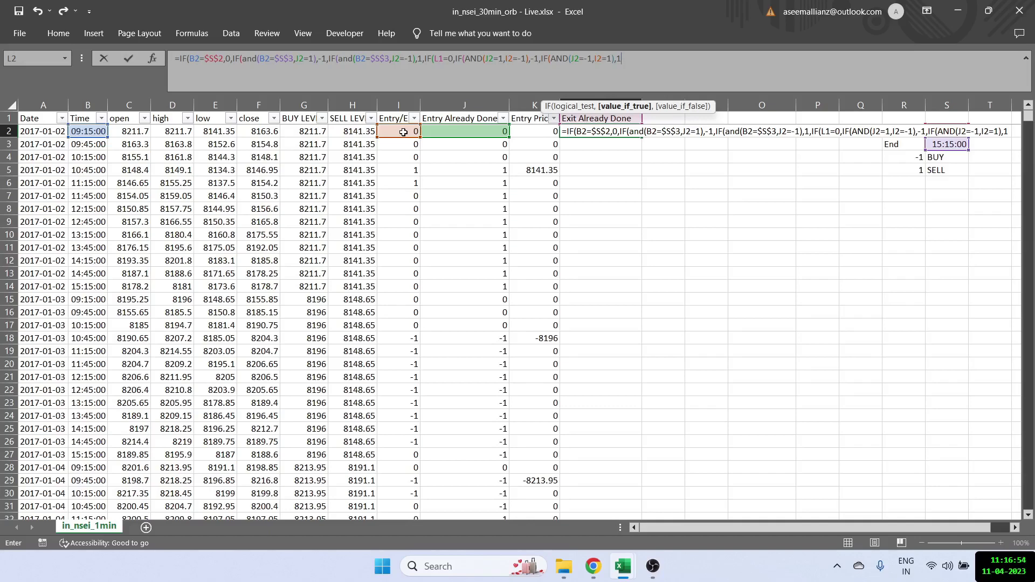
Complete the L2 formula with L1 as both fallback values and fill it down the Exit Already Done column.
text(,)
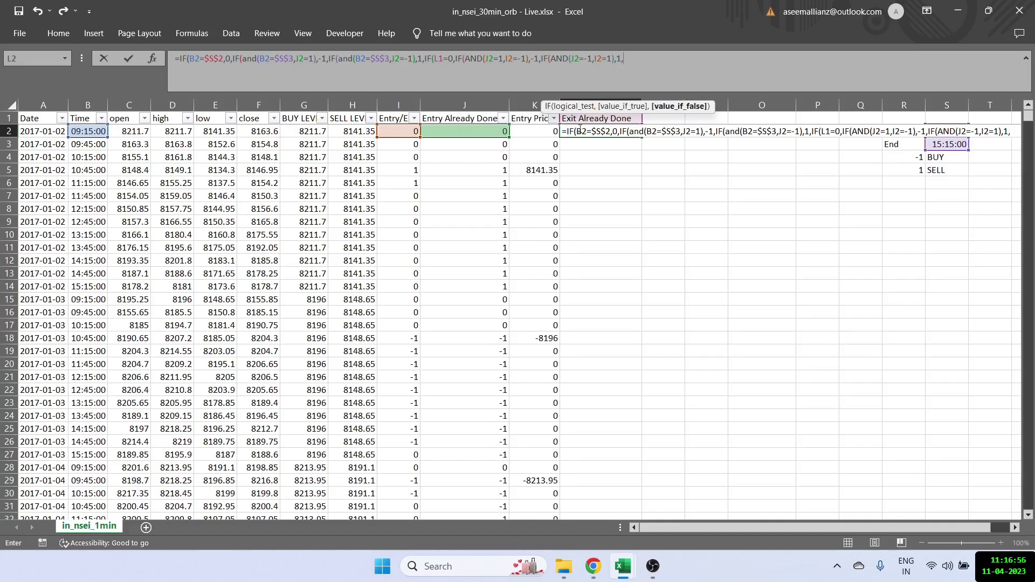
click(594, 118)
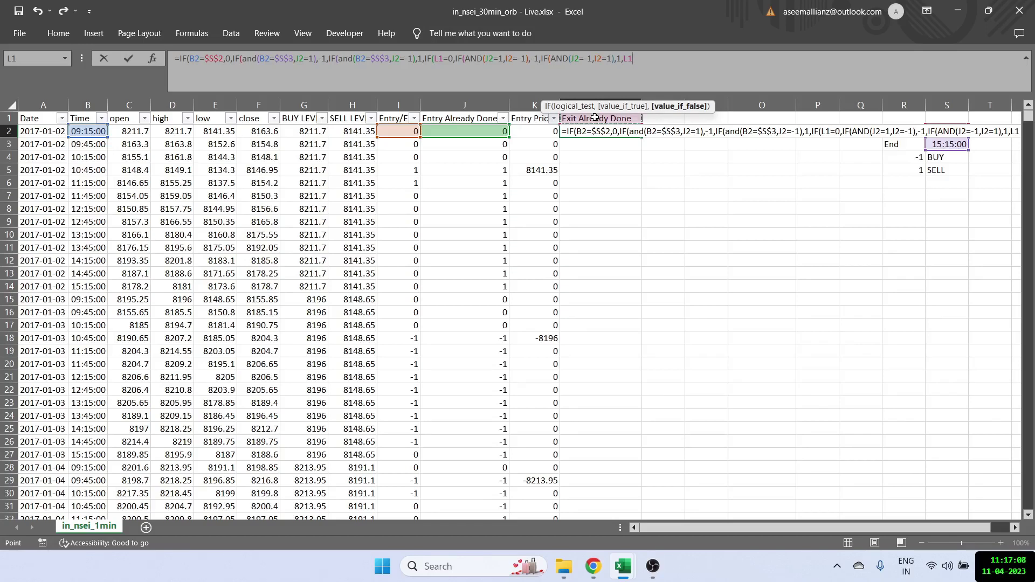
text()),)
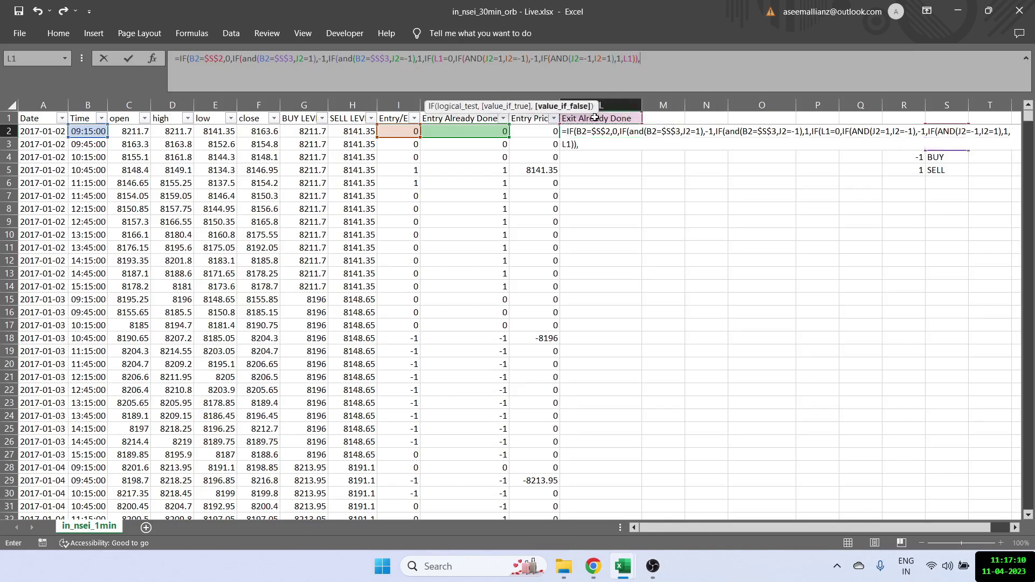
click(595, 117)
text()))))
key(Return)
click(630, 132)
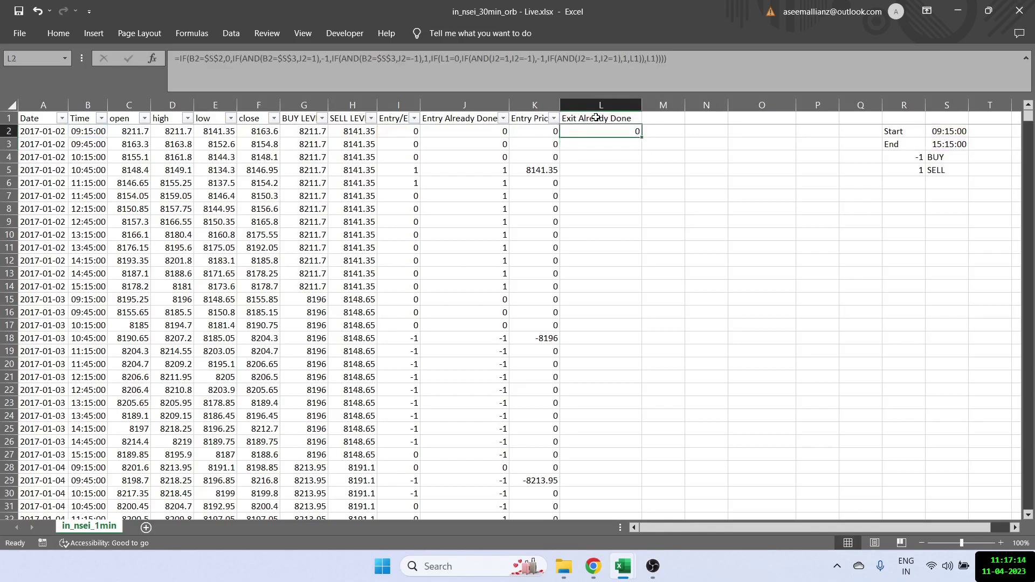
double_click(642, 138)
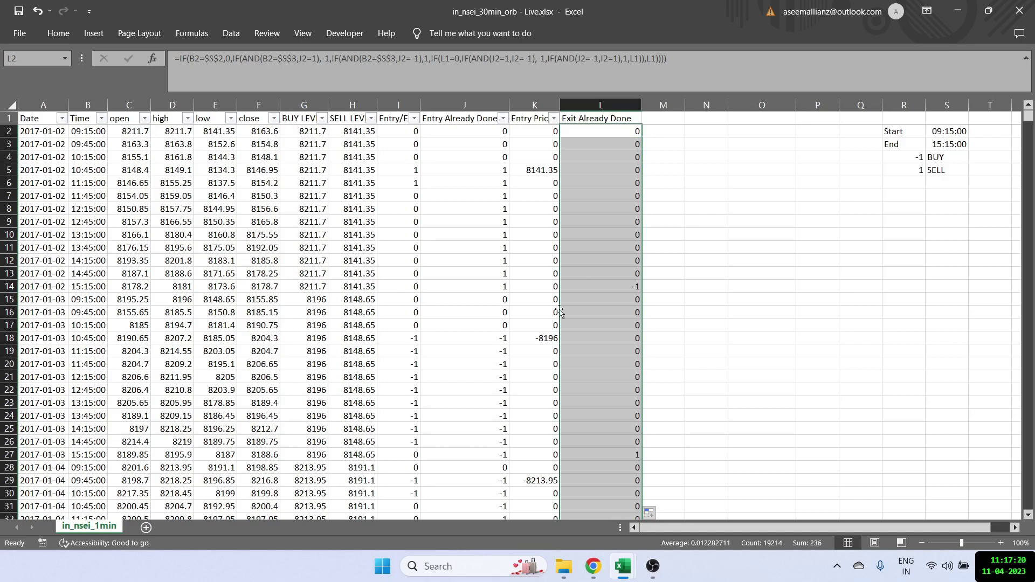
Check the end-of-day exit flags for 2017-01-02 and 2017-01-03 against their entries and times.
click(616, 287)
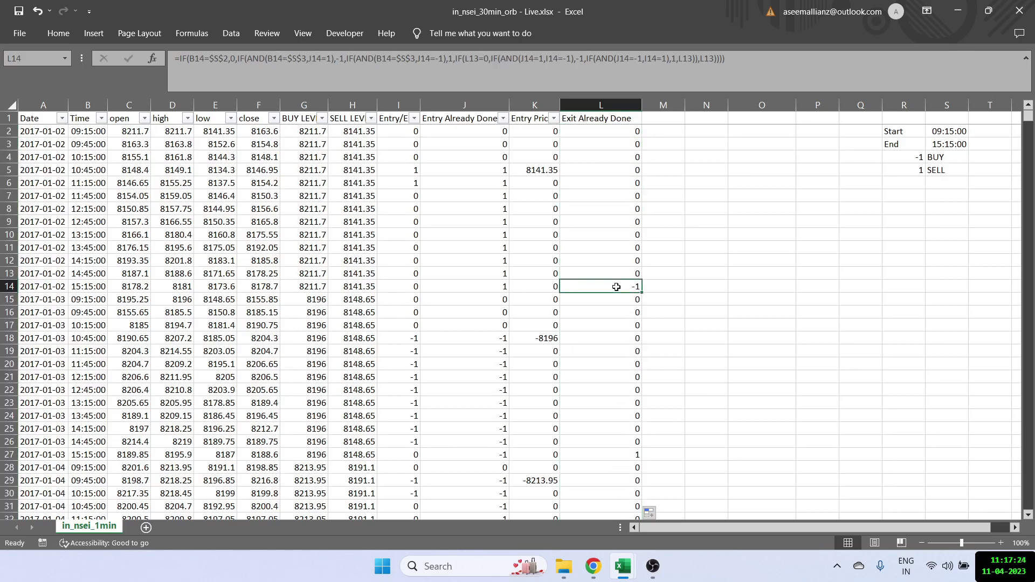
key(Left)
key(Left)
key(Left)
key(Left)
key(Left)
key(Left)
key(Left)
key(Left)
key(Left)
key(Left)
key(Right)
key(Right)
click(620, 287)
scroll(623, 285, down, 2)
click(621, 377)
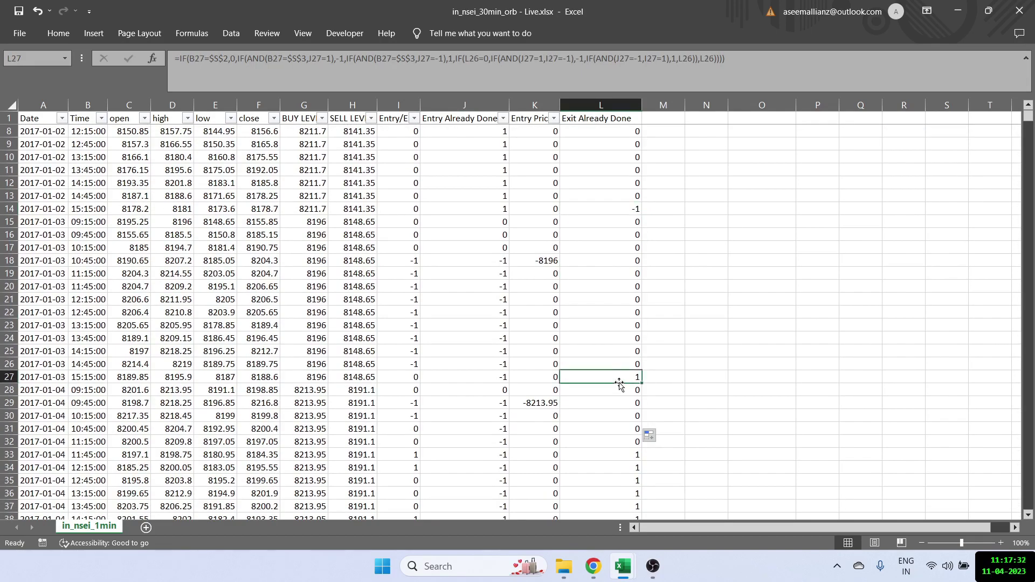
click(87, 378)
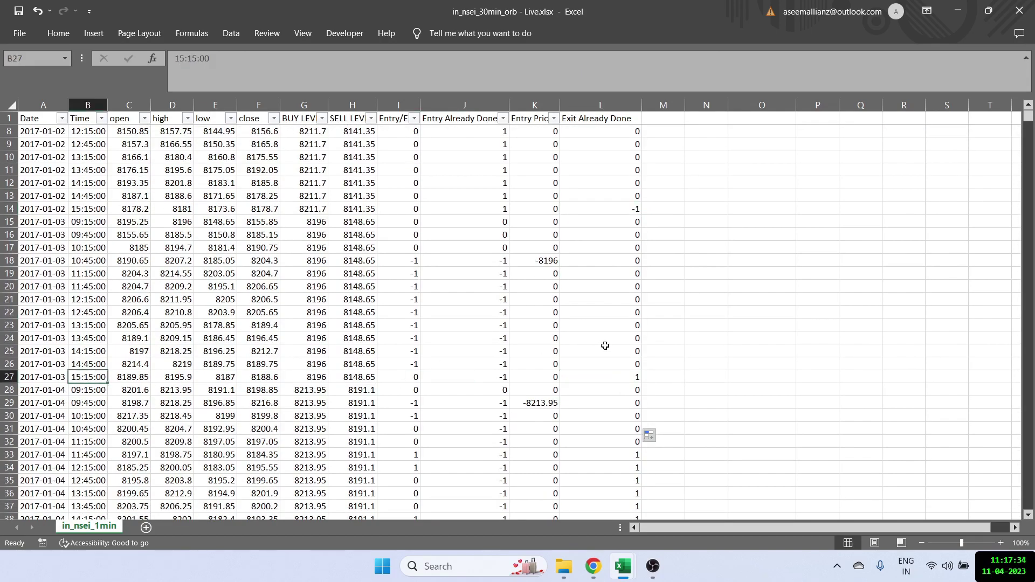
Trace the 2017-01-04 buy entry in row 29 and bold its high in D29.
scroll(609, 399, down, 2)
click(622, 387)
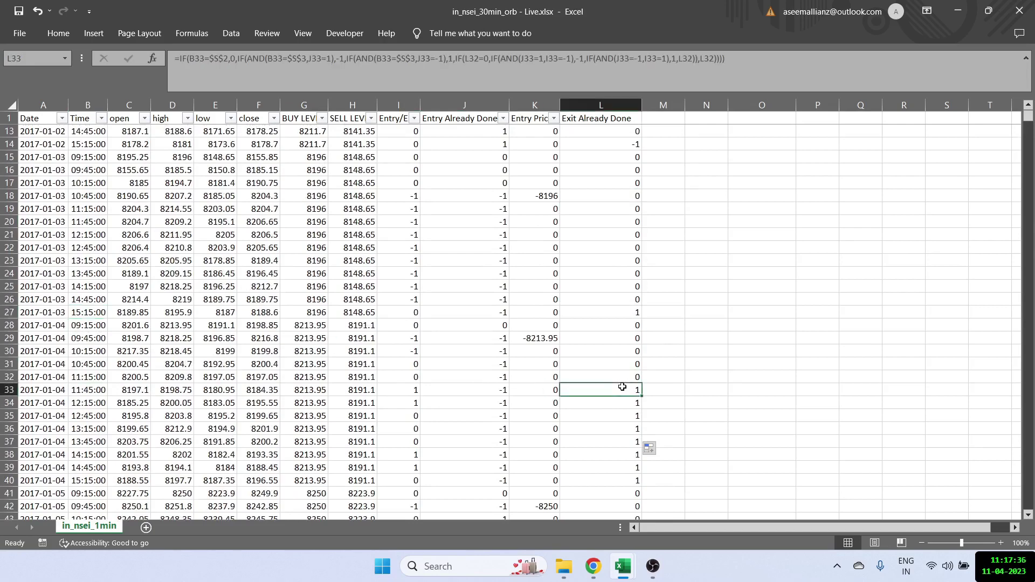
click(547, 340)
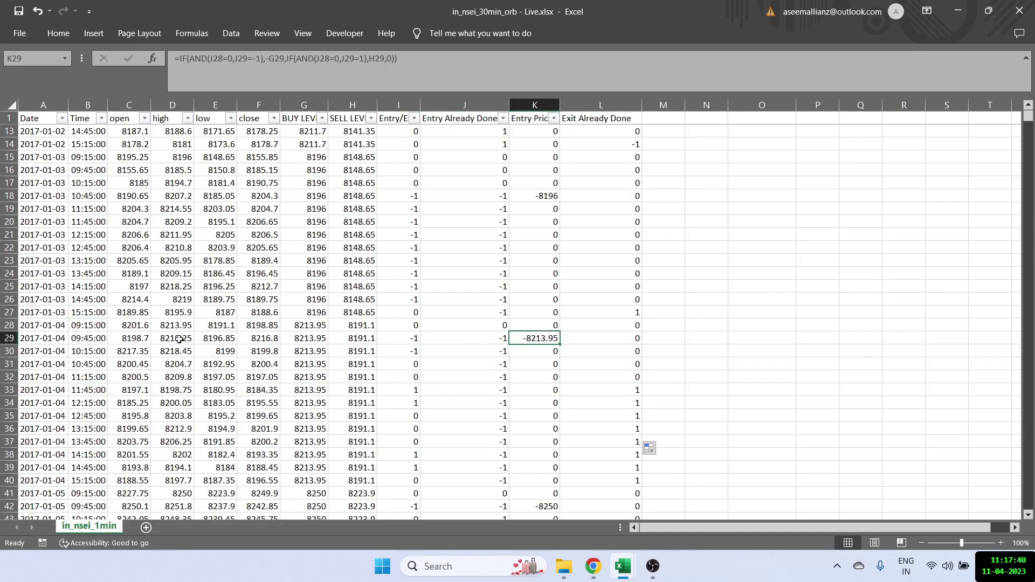
click(317, 338)
click(166, 340)
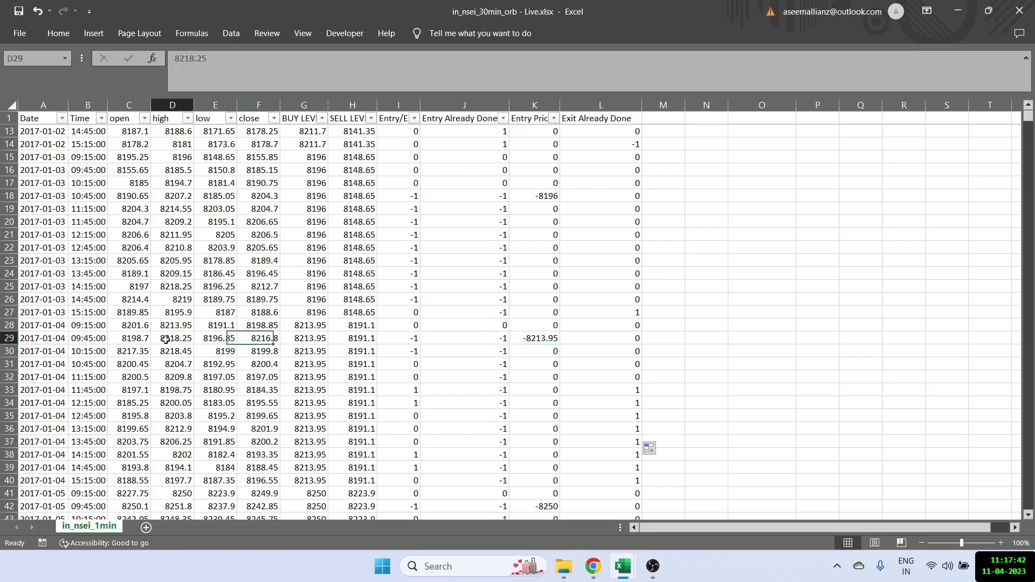
click(309, 335)
Trace the 2017-01-04 exit in row 33, bolding the low in E33 and the sell level in H33.
drag(593, 390, 304, 388)
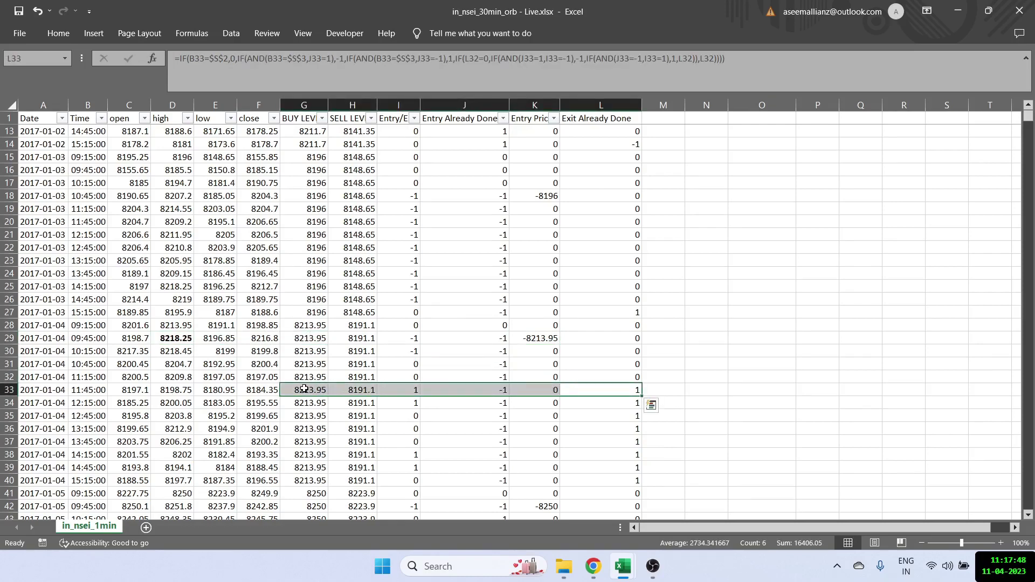
key(shift+Left)
key(shift+Left)
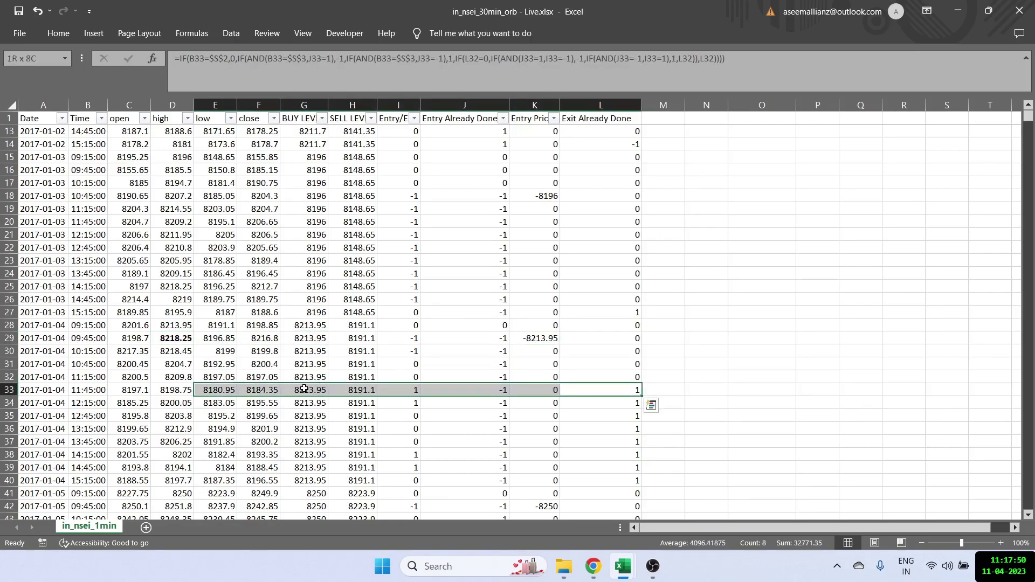
click(222, 390)
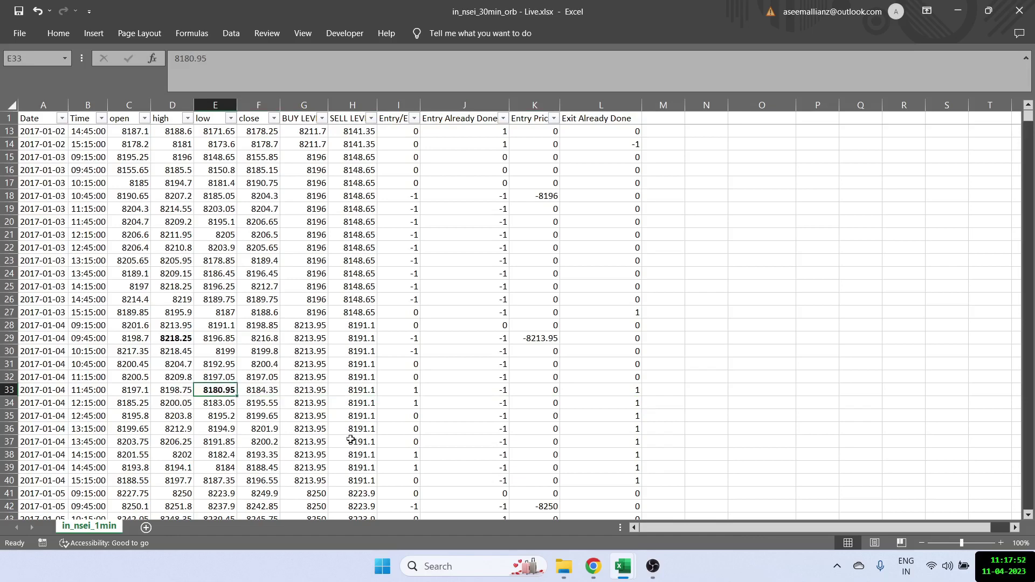
click(364, 390)
key(ctrl+b)
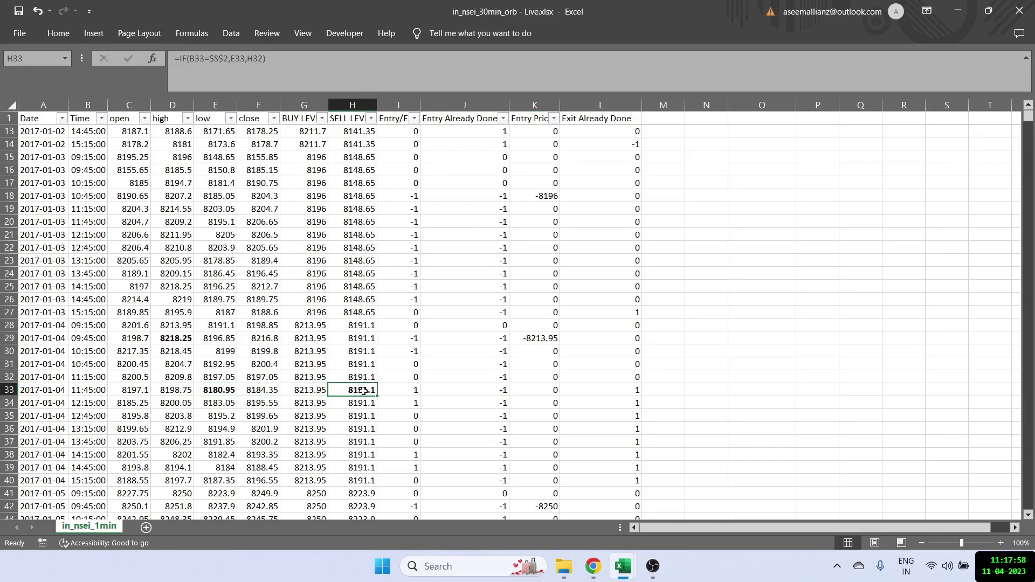
Add the column header Exit Price in M1.
key(Right)
key(Right)
key(Right)
key(Right)
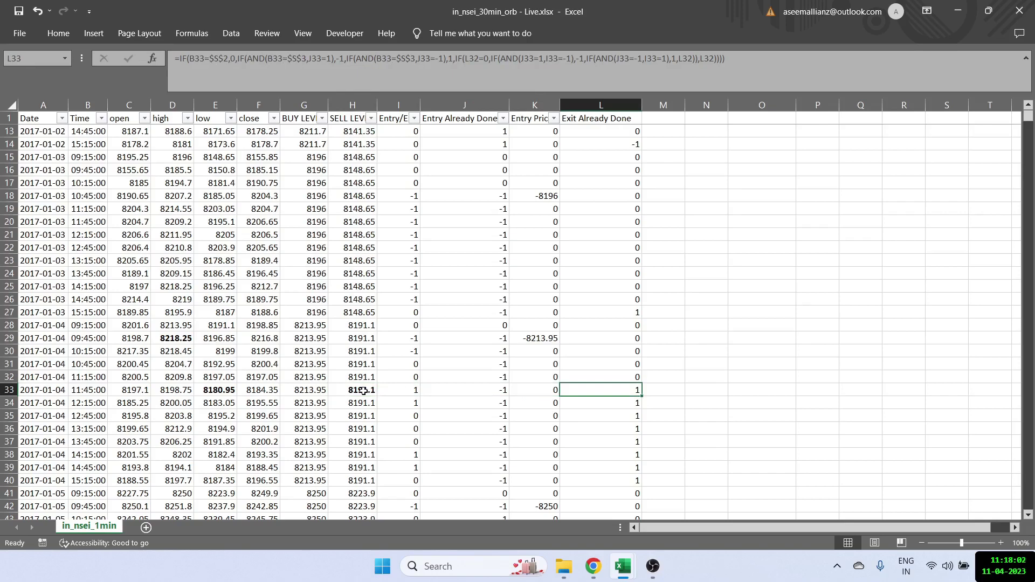
key(Right)
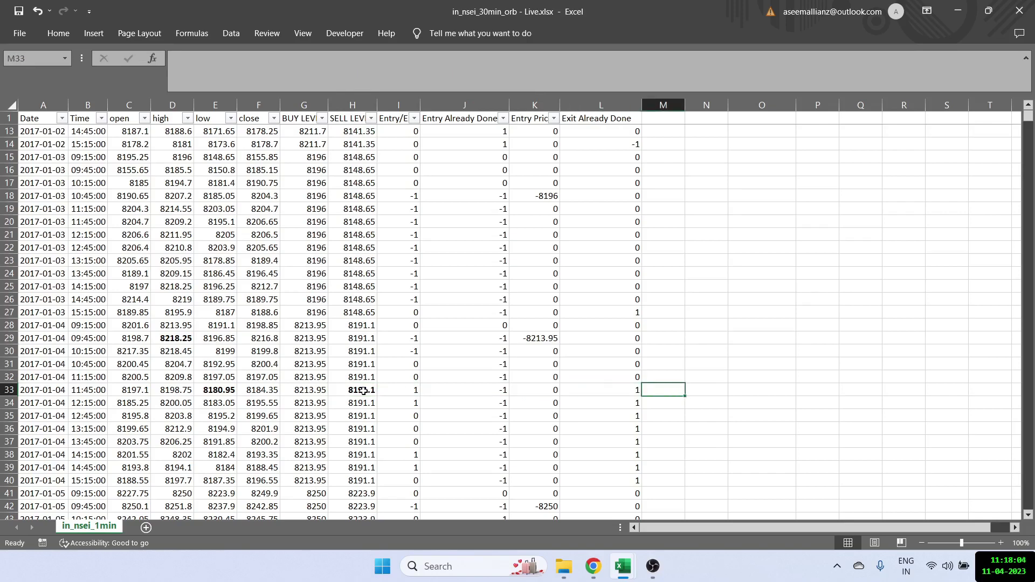
key(ctrl+Up)
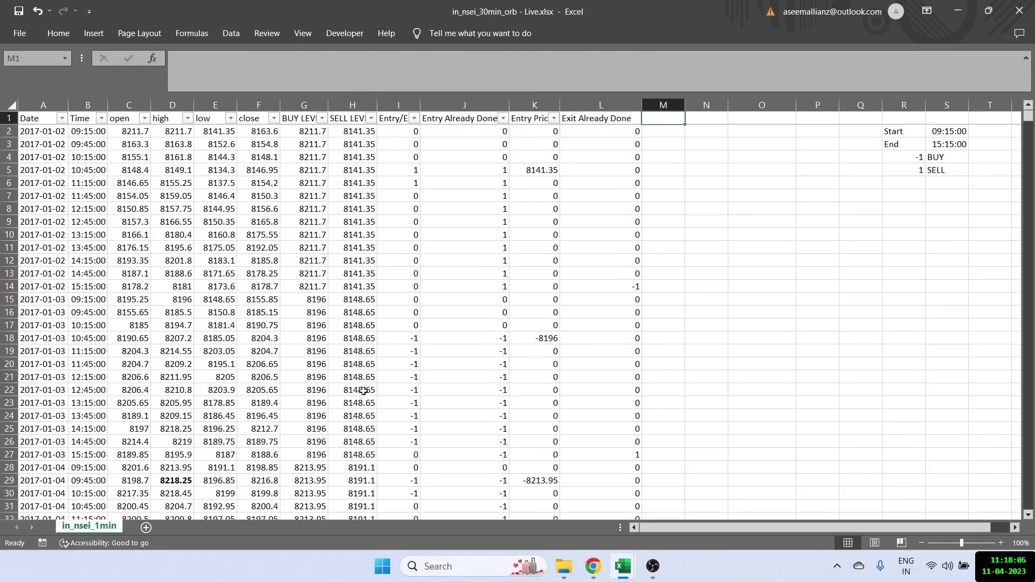
text(Exit)
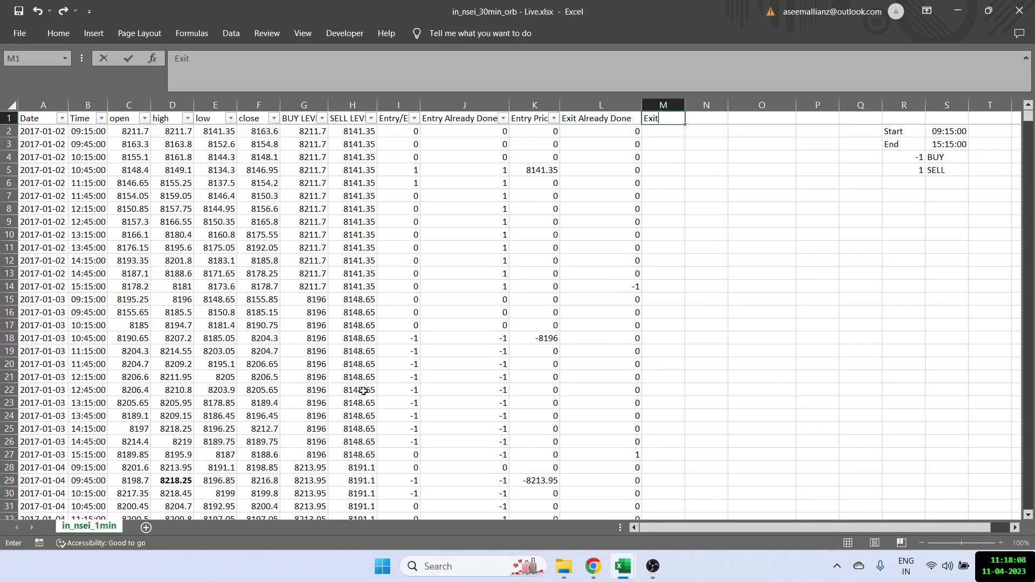
text( Price)
key(Return)
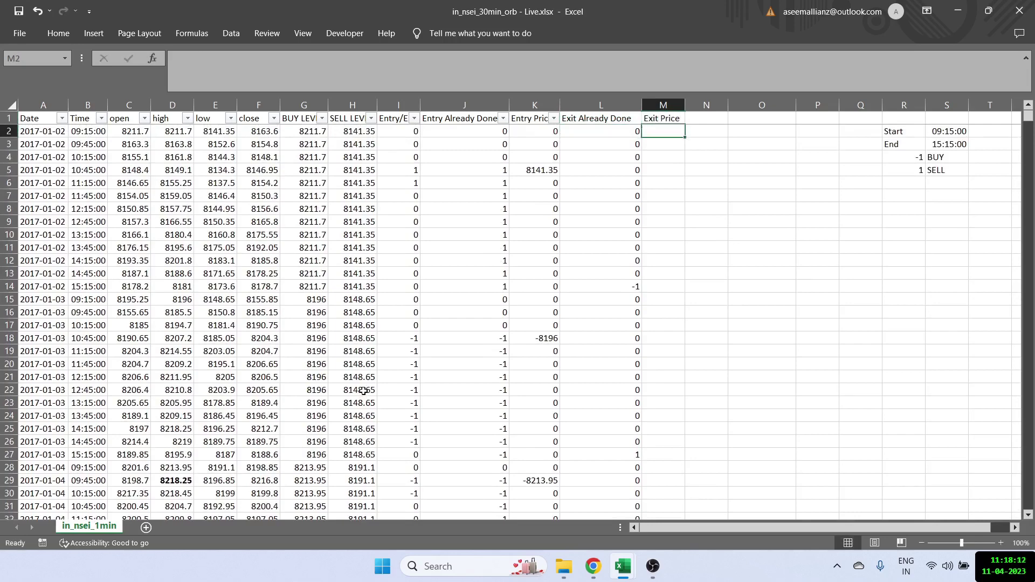
Review the Entry Price formula in K2 and begin the Exit Price formula in M2 with =IF(AND(L1=0.
key(Left)
key(Left)
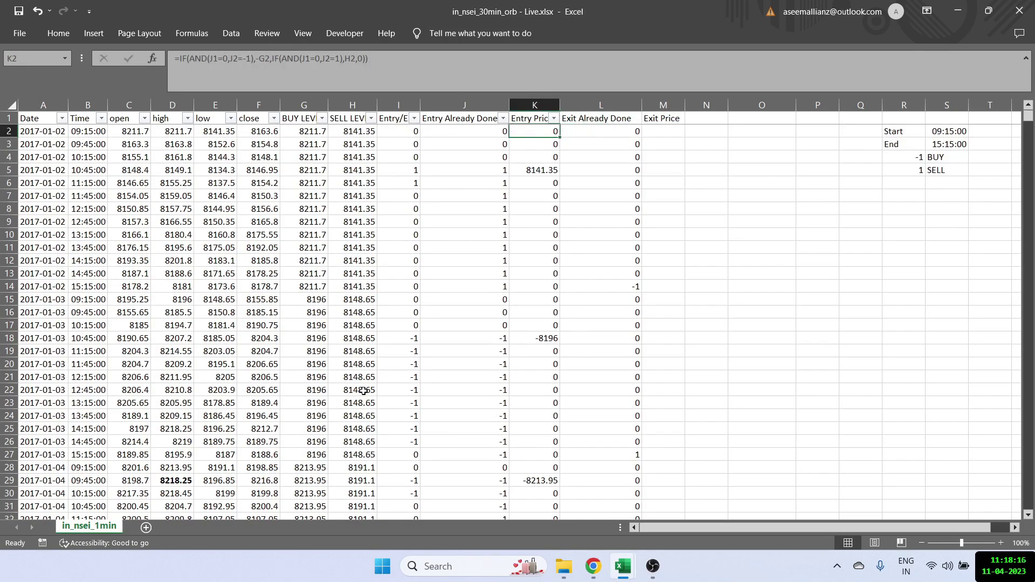
key(Right)
key(Right)
text(=IF()
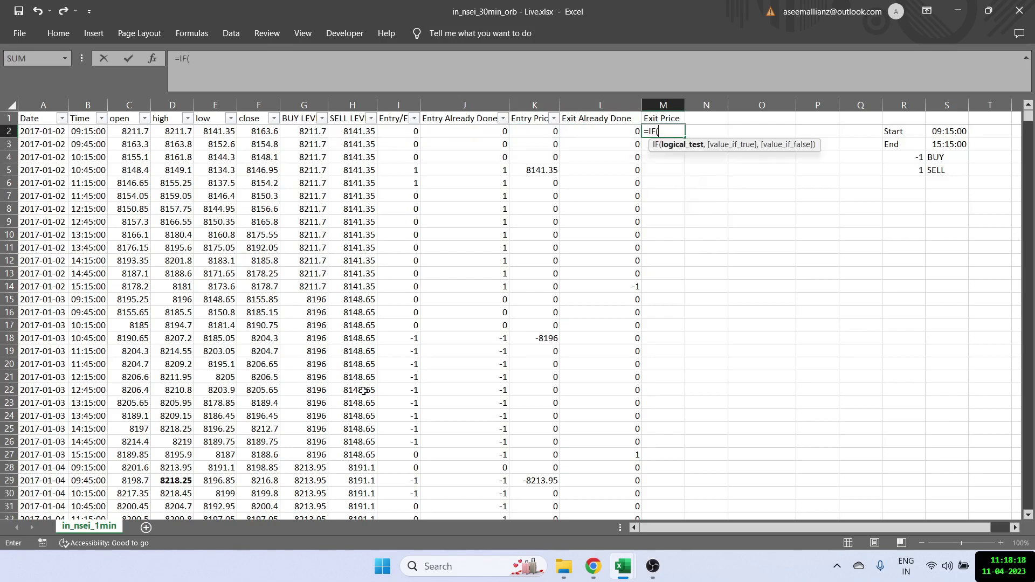
text(and)
key(Tab)
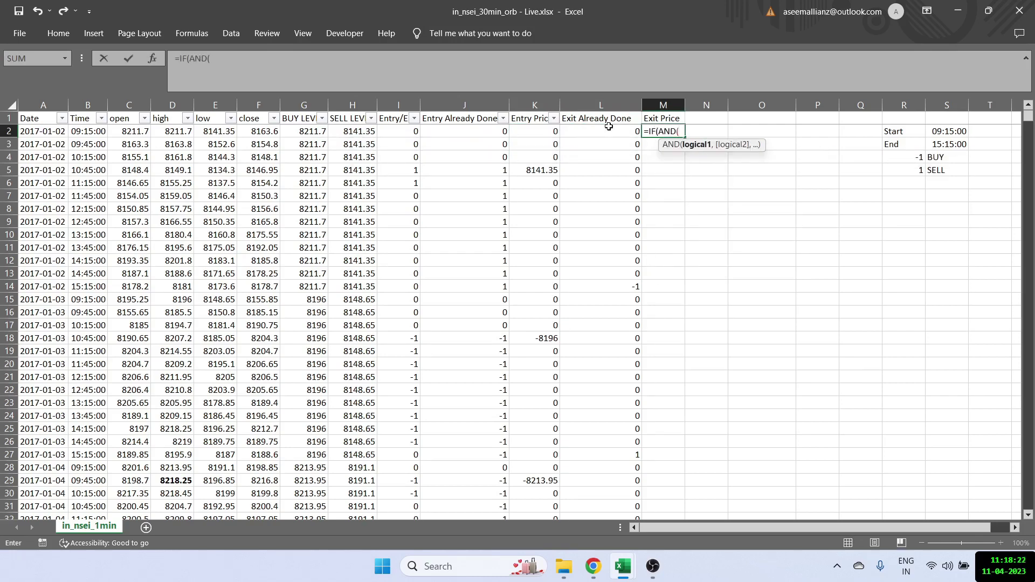
click(594, 119)
text(=)
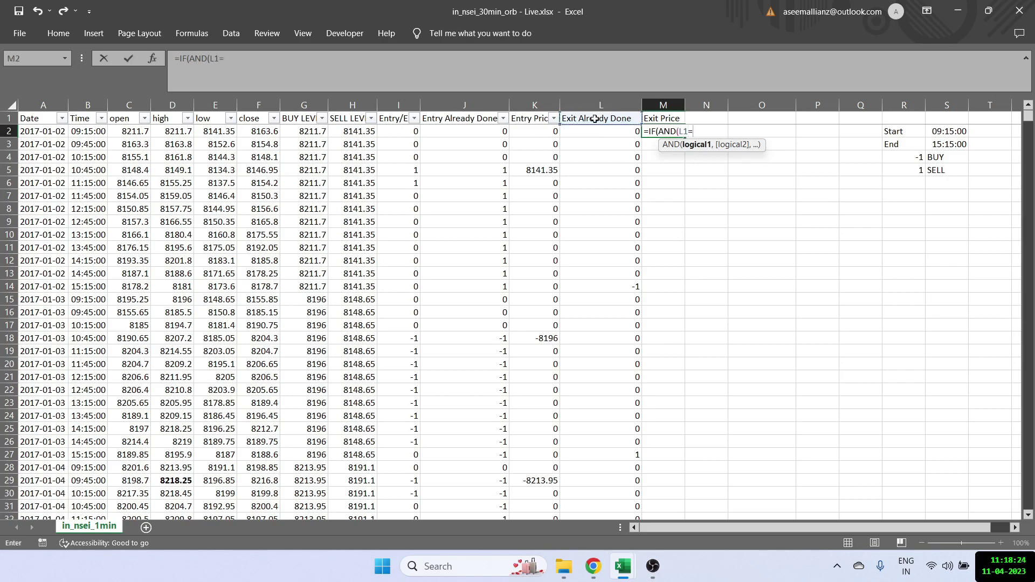
text(0,)
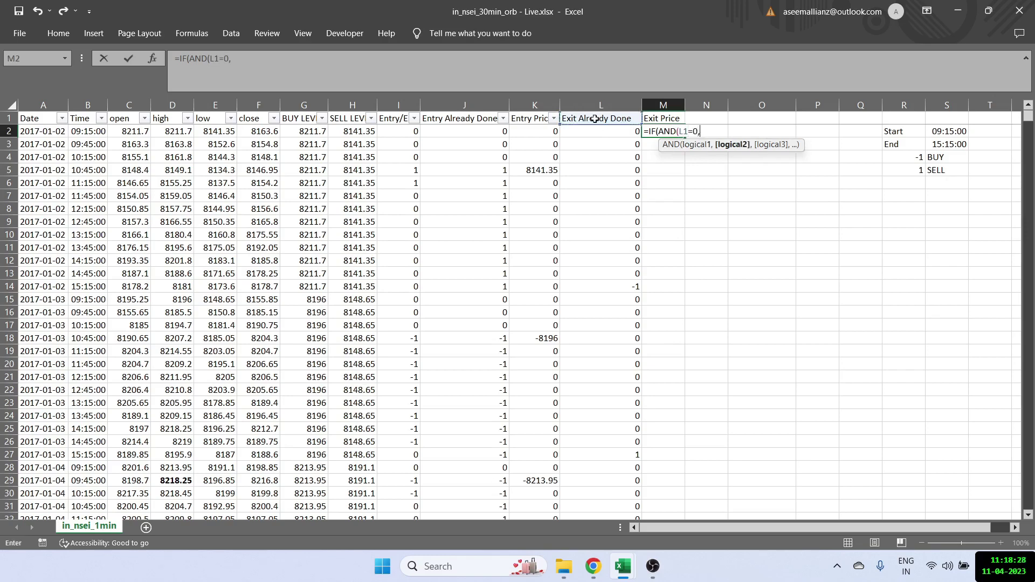
Extend the Exit Price formula in M2 with L2=-1 returning -G2, and open a nested IF for the other case.
click(596, 130)
text(=)
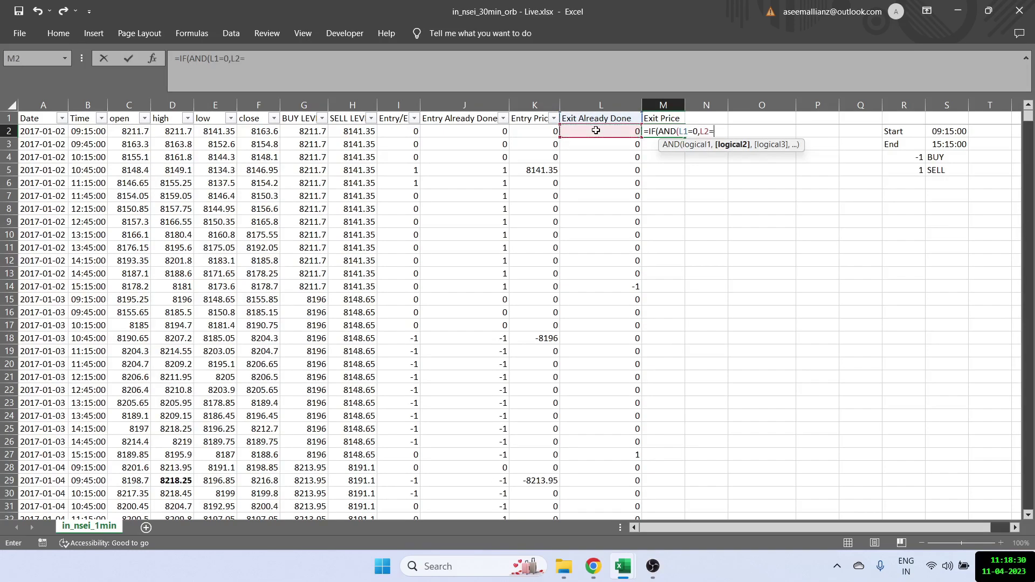
text(-1),-)
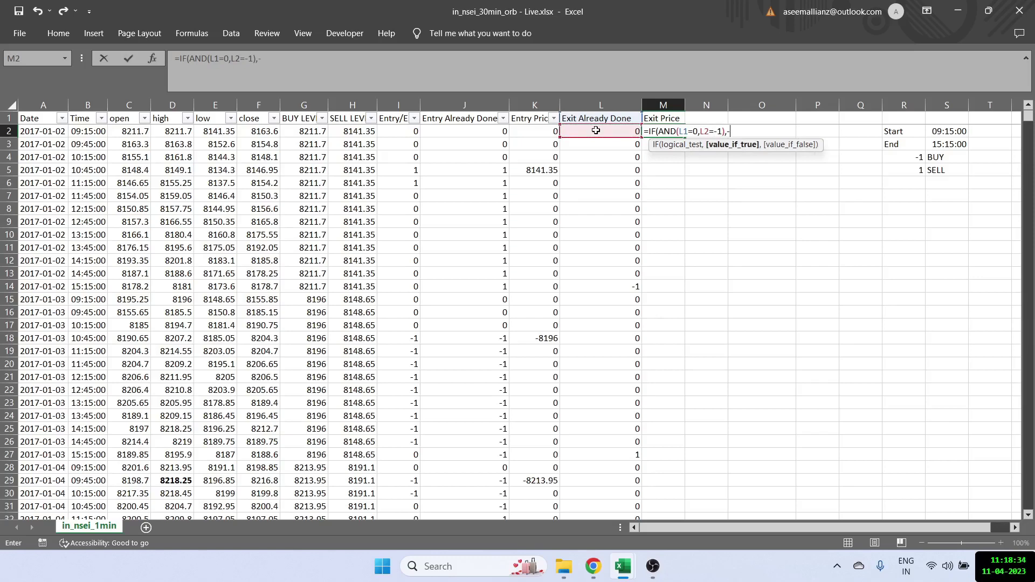
click(302, 132)
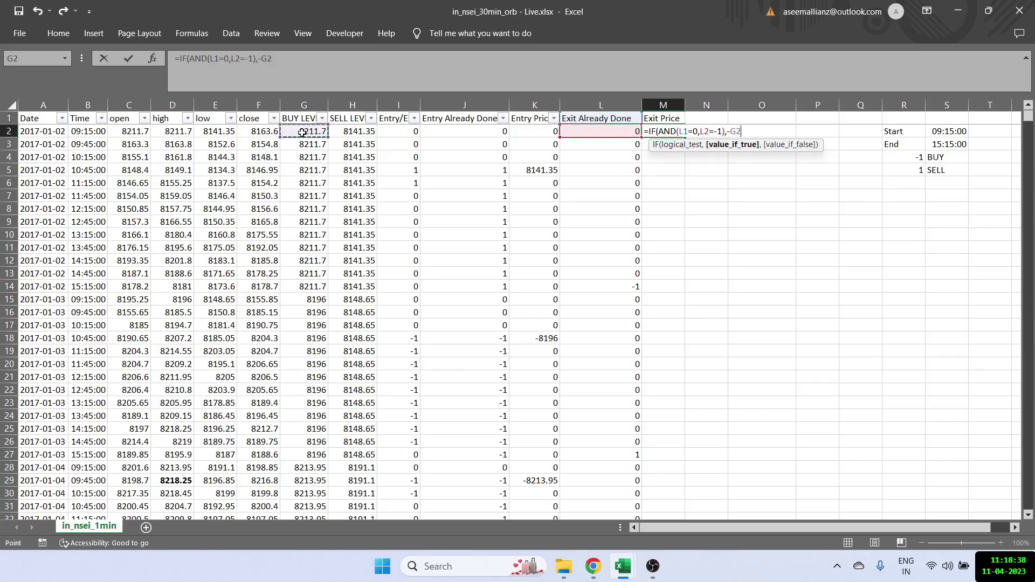
text(,IF()
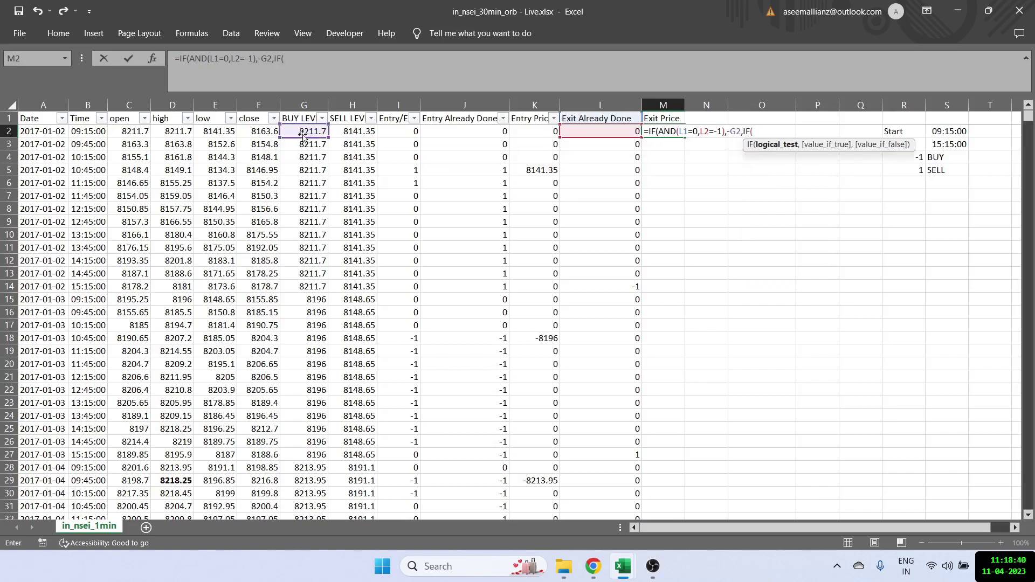
Complete M2's nested IF to return H2 when L1=0 and L2=1, otherwise 0, and fill the formula down column M.
text(and()
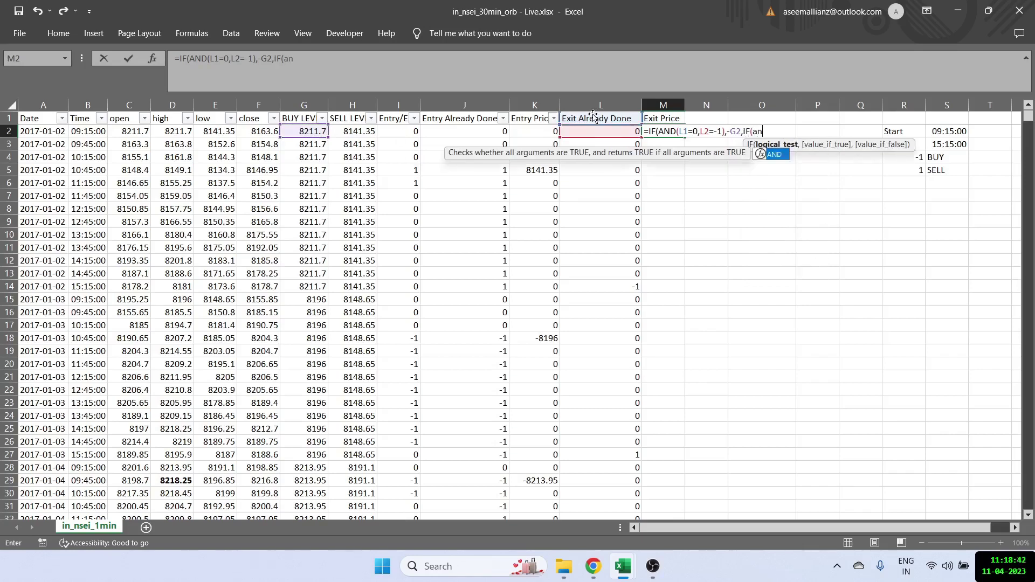
click(592, 117)
text(=0,)
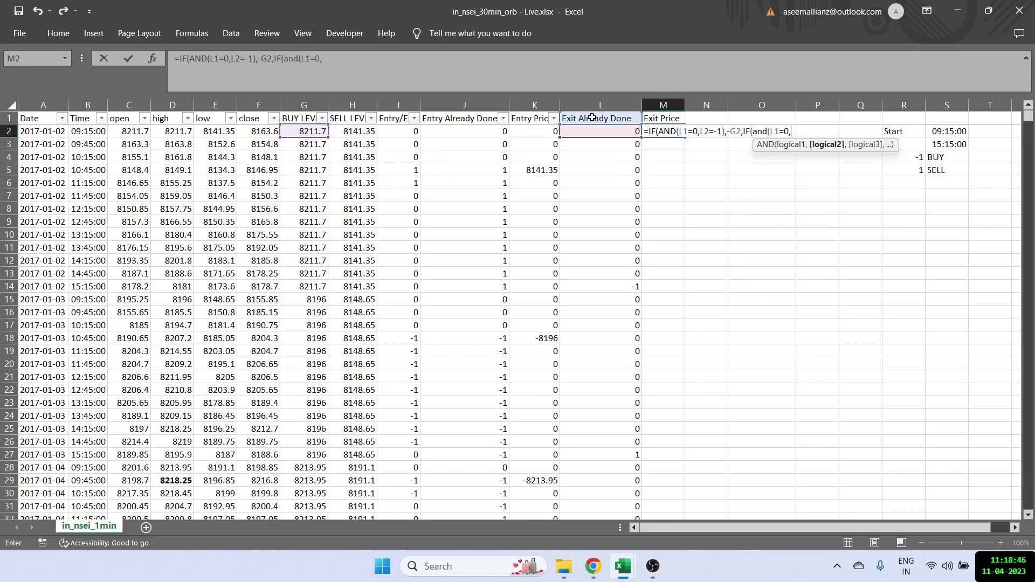
click(595, 131)
text(=1),)
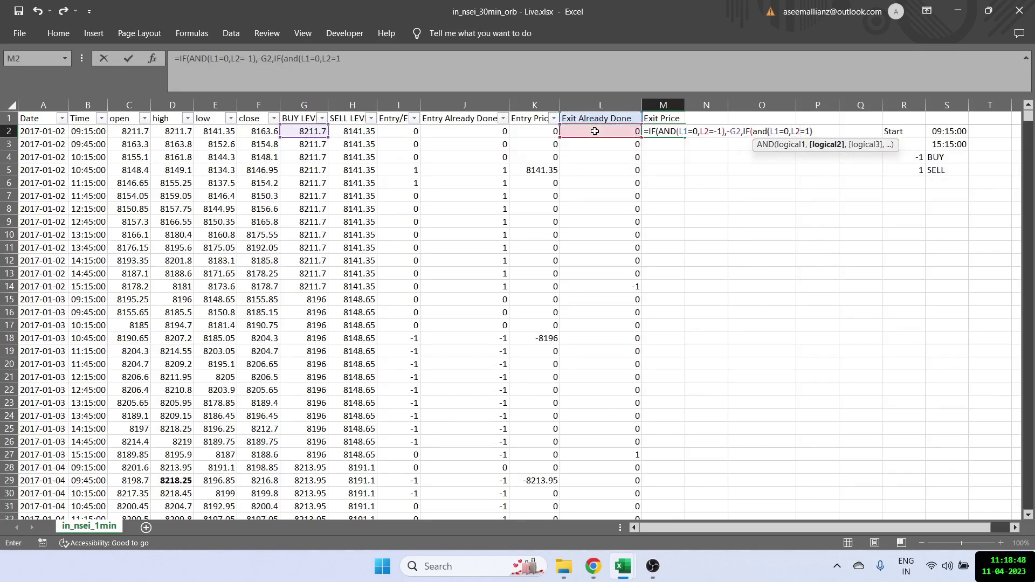
click(358, 132)
text(,0)
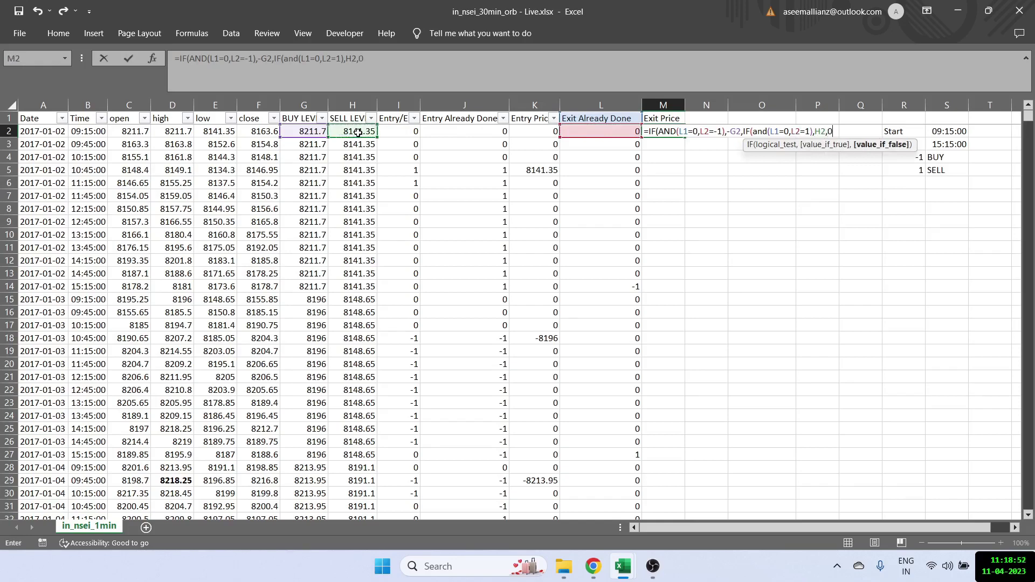
text())
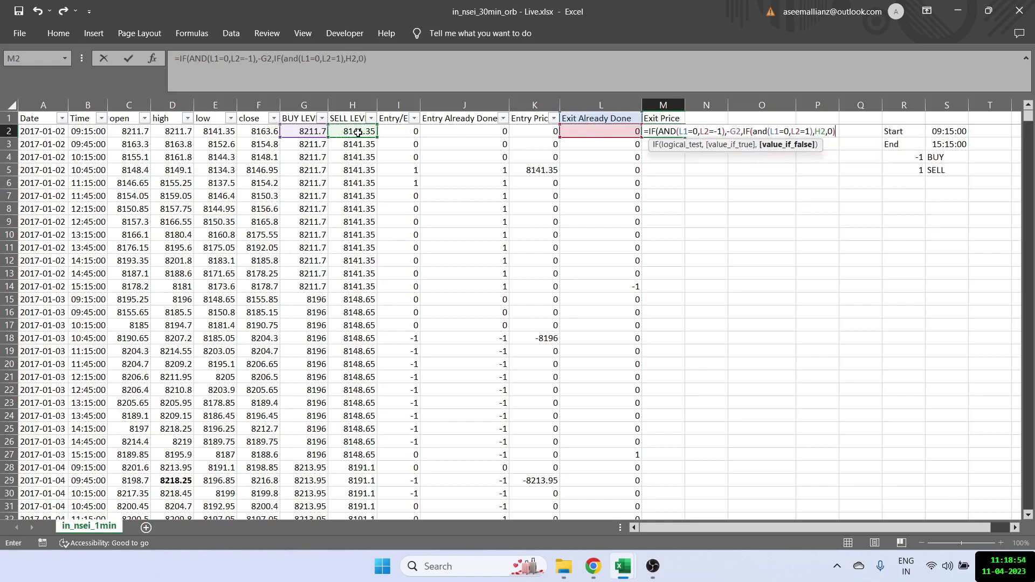
key(Return)
key(Up)
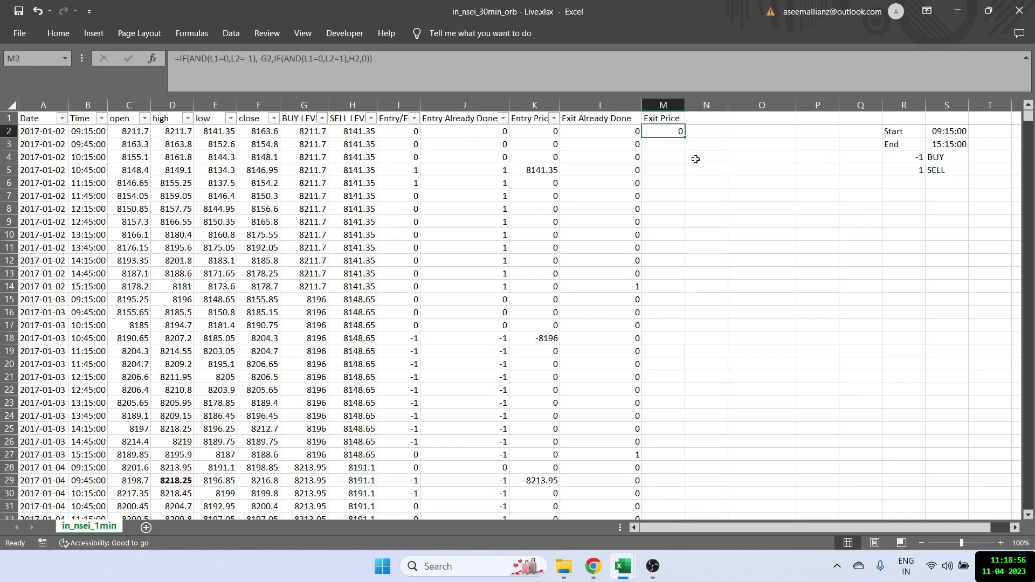
double_click(684, 137)
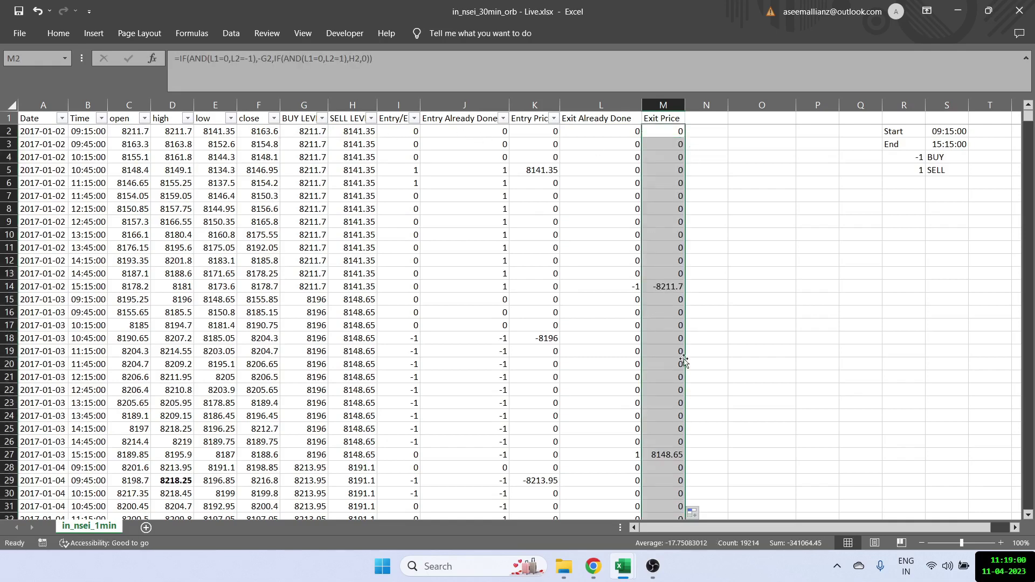
Check the 15:15 exit in row 14, comparing the exit price in M14 with the close and the buy level.
click(623, 284)
click(669, 286)
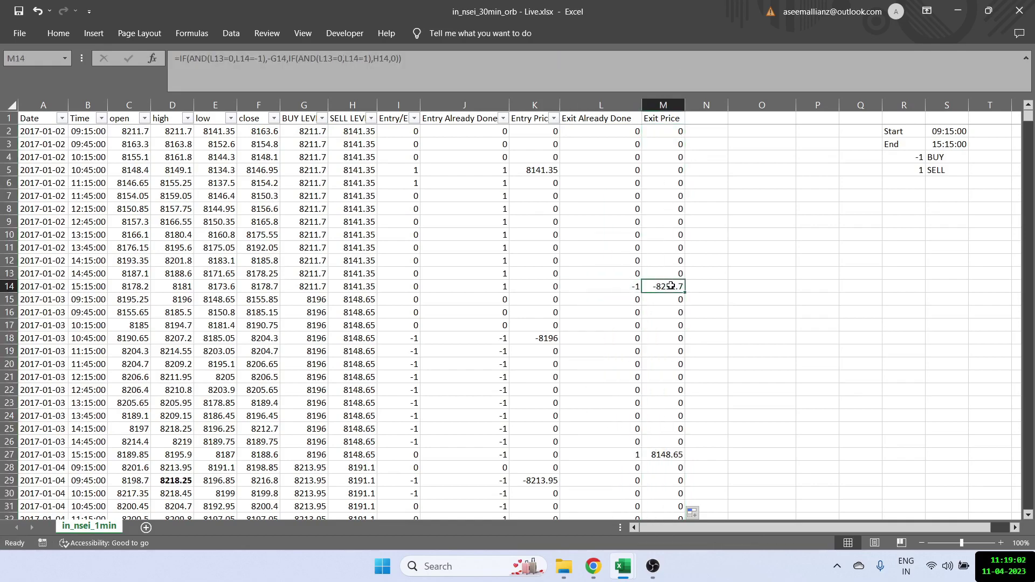
scroll(671, 285, down, 4)
scroll(671, 286, up, 2)
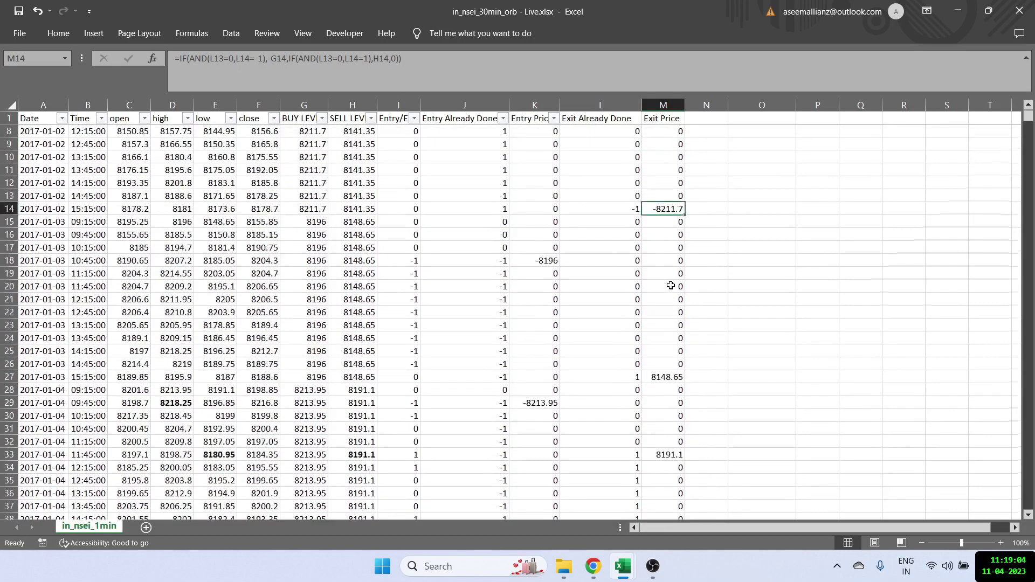
scroll(670, 285, up, 2)
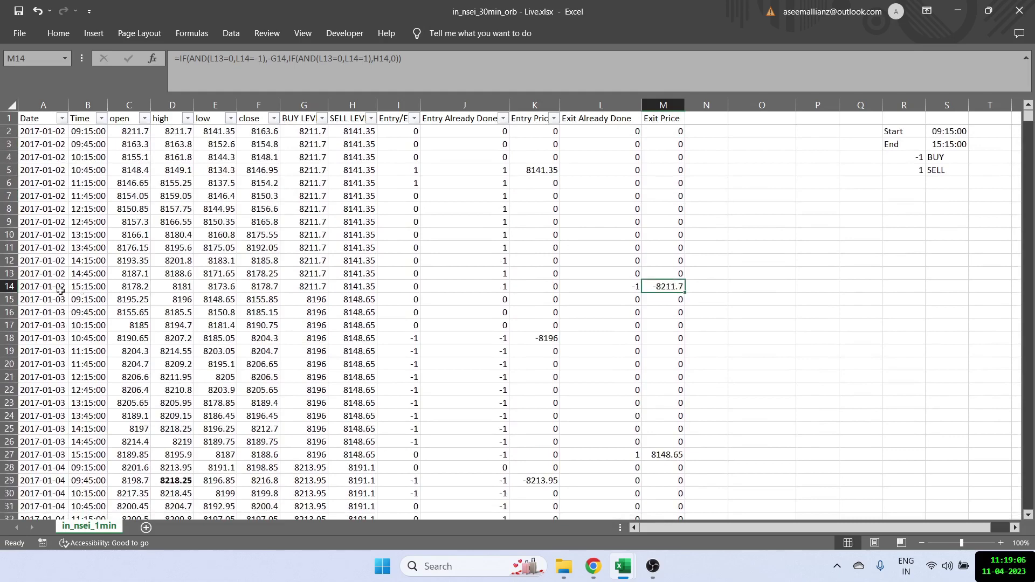
click(9, 286)
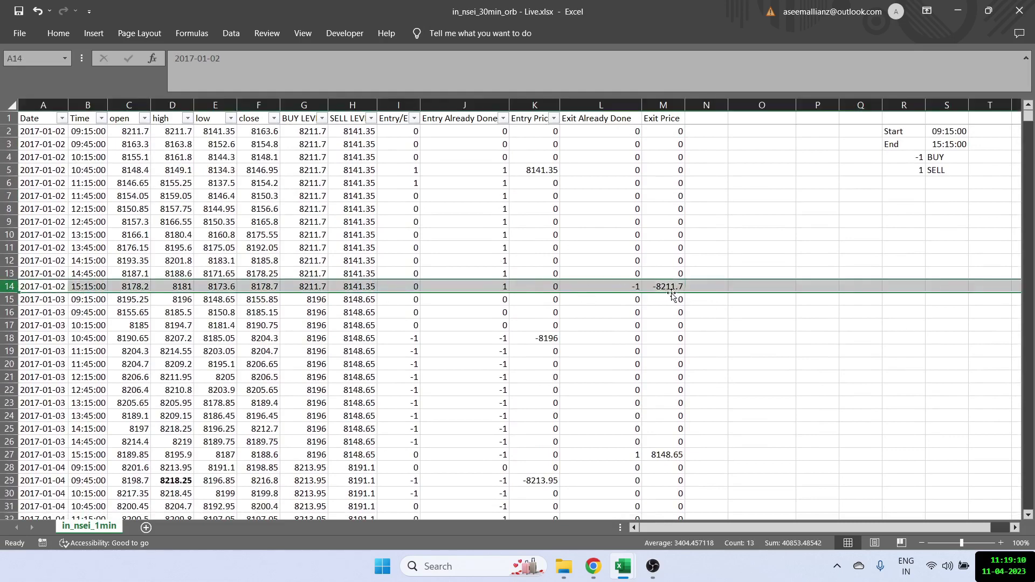
click(251, 286)
click(658, 286)
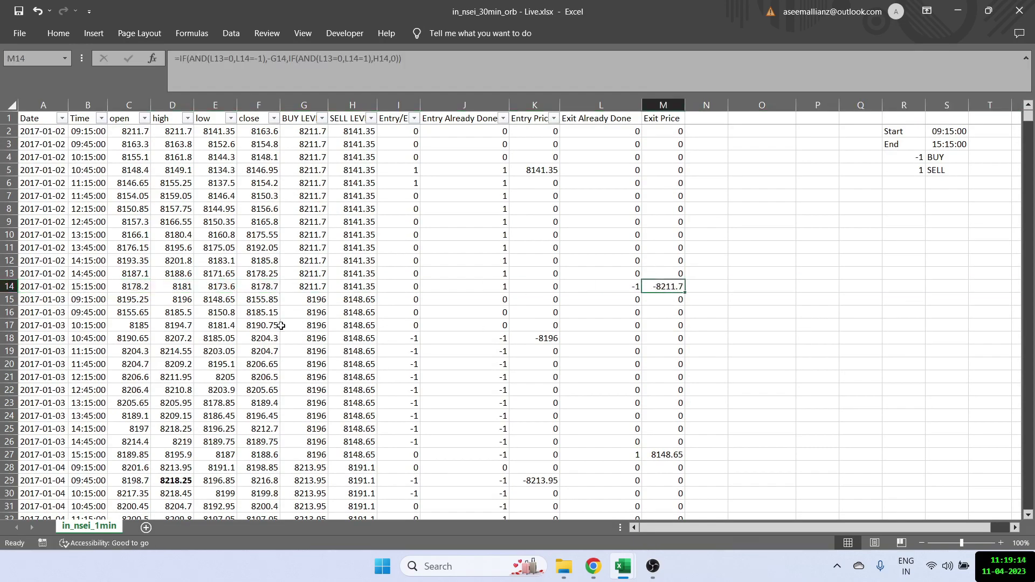
click(309, 286)
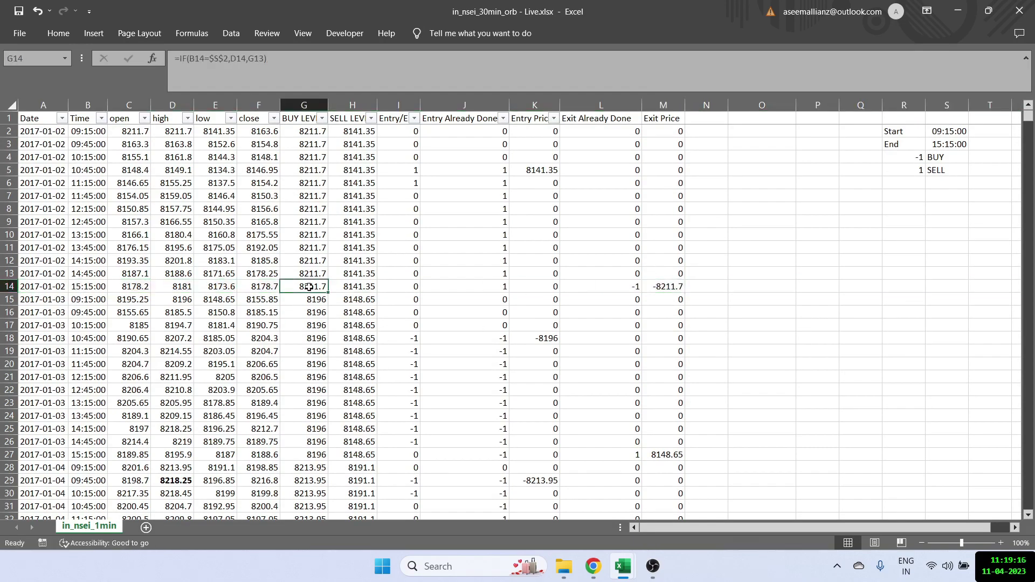
click(680, 281)
Add the column header Final Exit in N1.
click(711, 171)
key(ctrl+Up)
text(FIna)
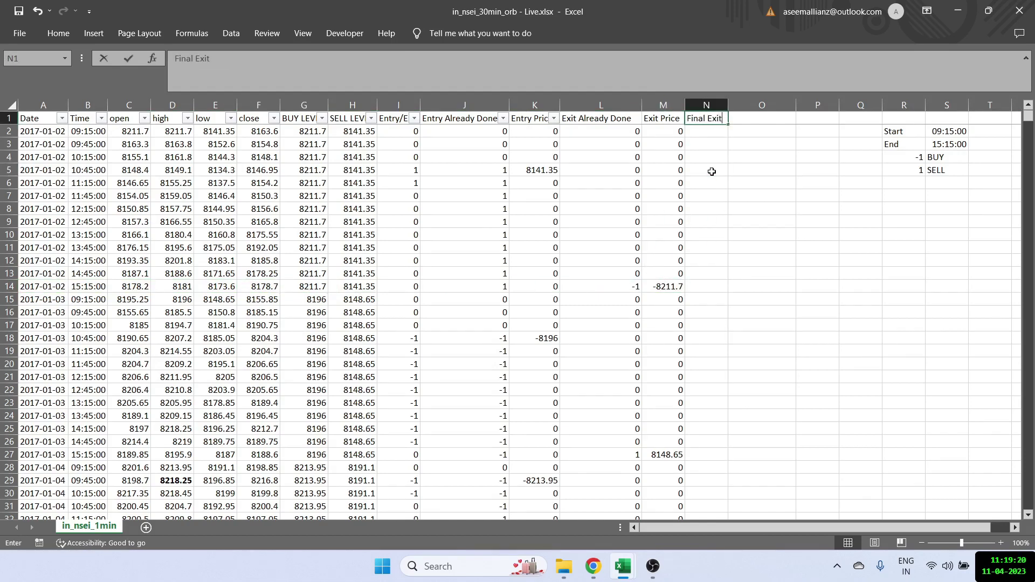
text(l Exit)
key(Return)
Compare the exit price in M14 with the closing price of the same candle in F14.
click(661, 289)
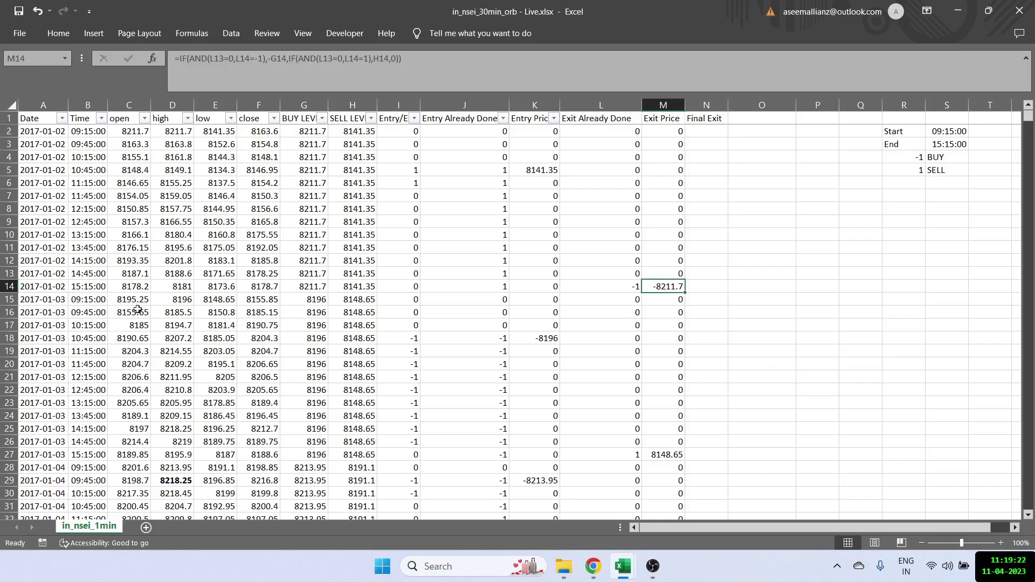
click(11, 284)
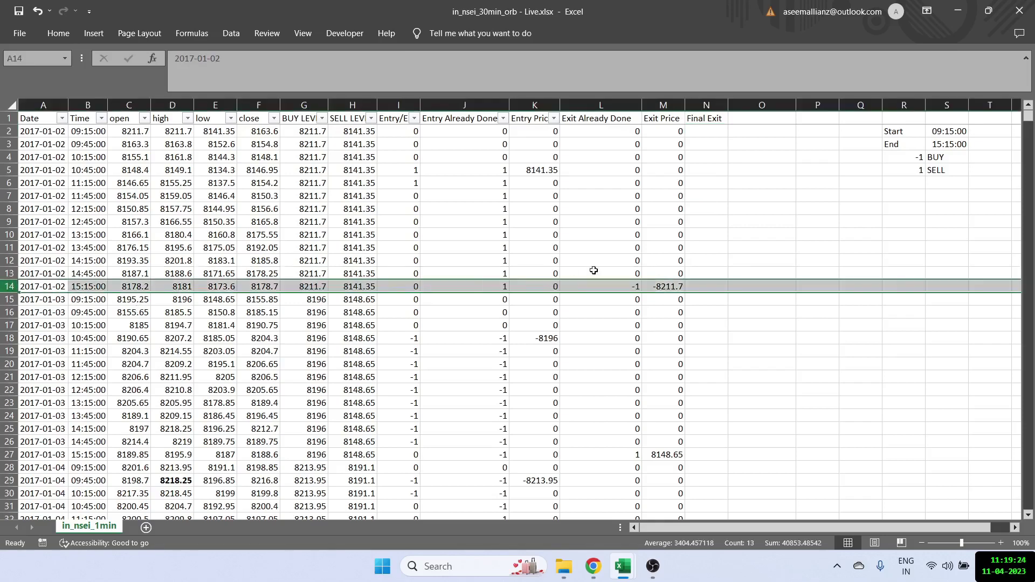
click(247, 286)
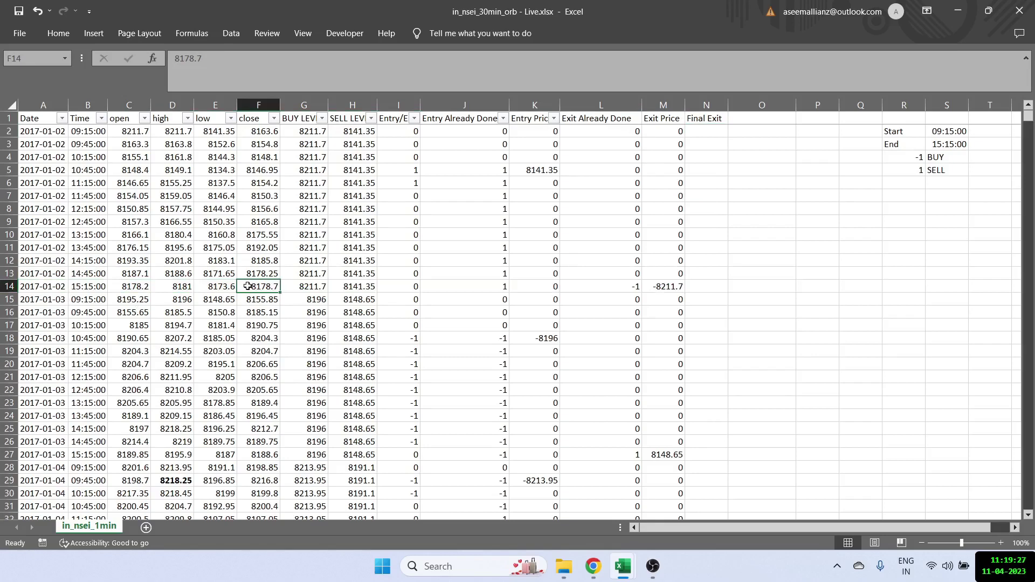
Begin the Final Exit formula in N2 with =IF(AND(B2=$S$3,M2>0),F2, using an absolute reference to the end time.
click(695, 129)
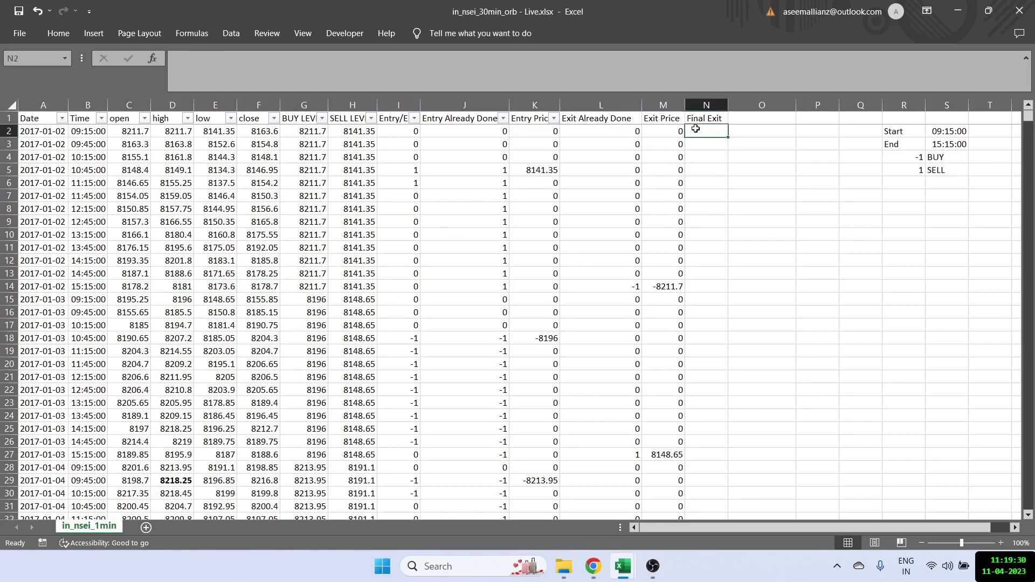
text(=IF(a)
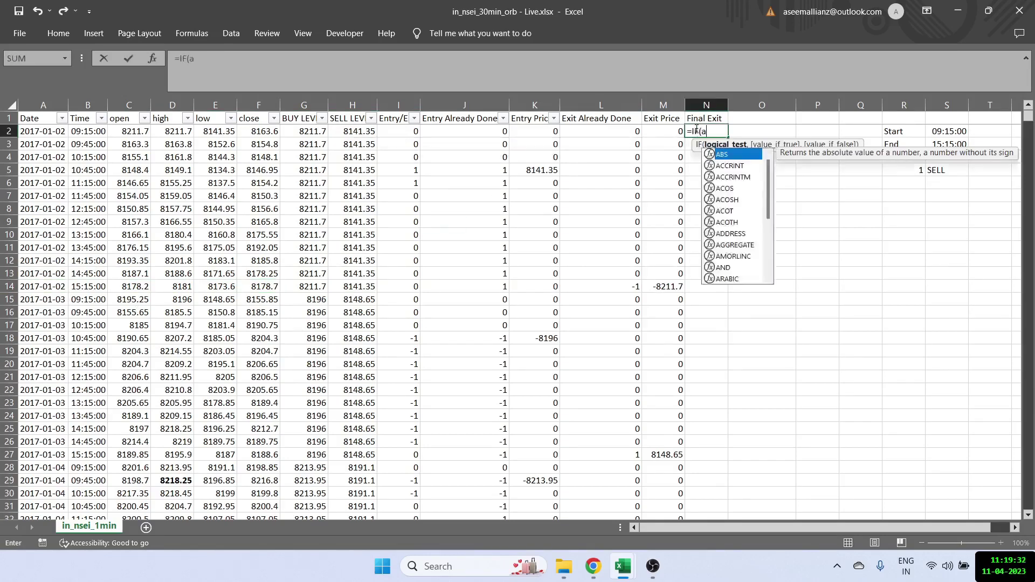
text(nd()
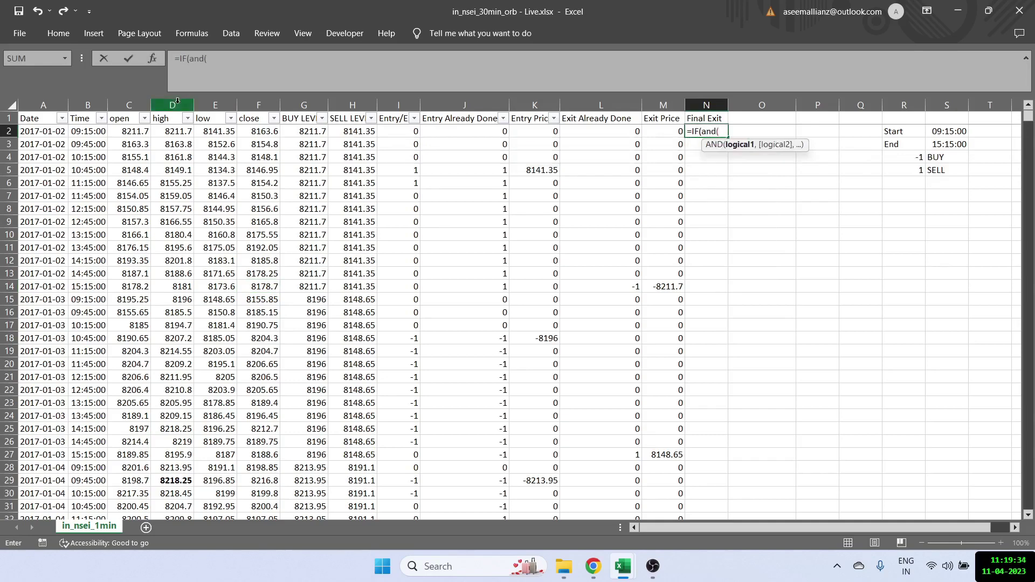
click(96, 128)
text(=)
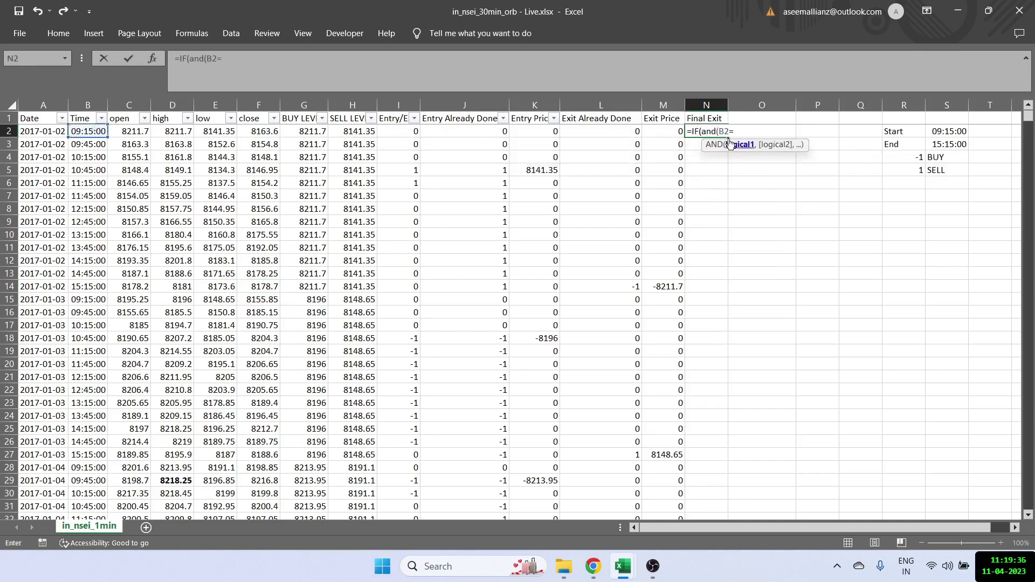
click(949, 145)
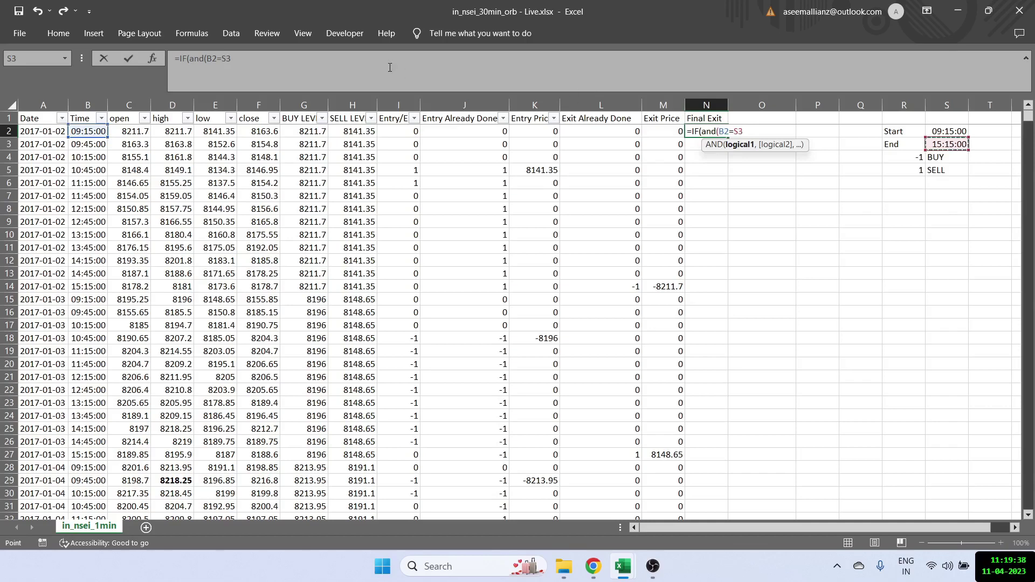
click(264, 72)
text($S$)
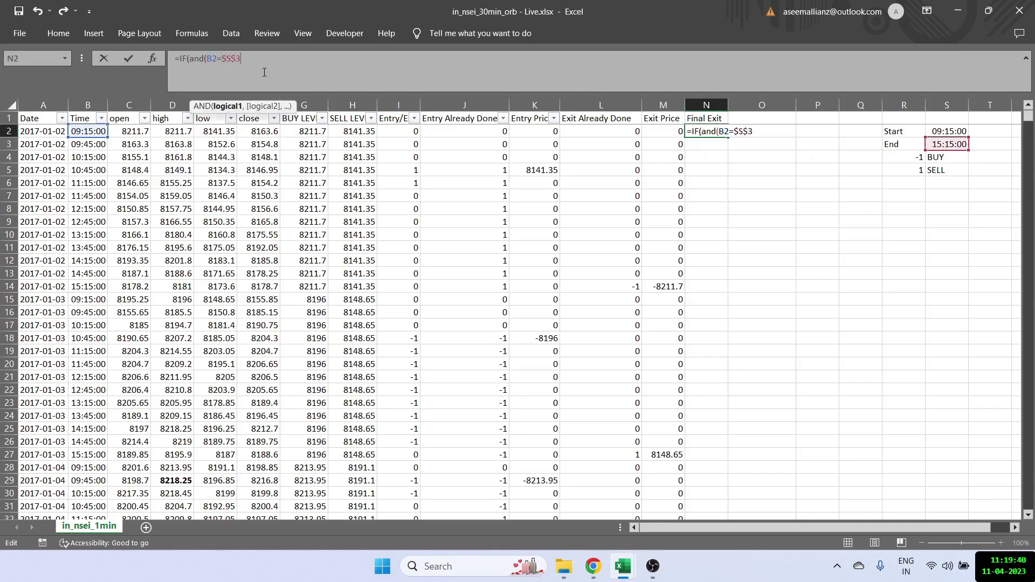
text(,)
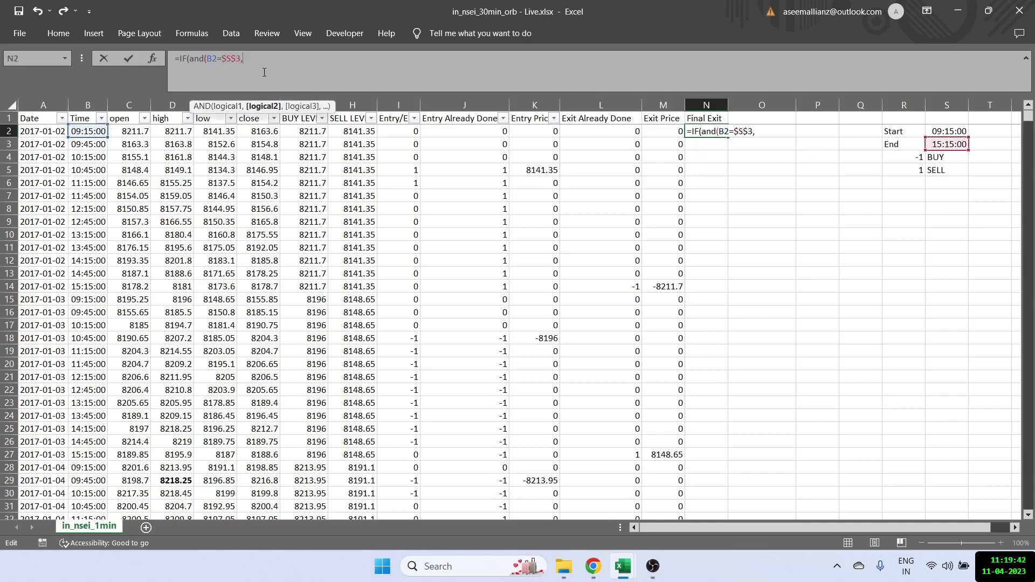
click(665, 132)
text(>)
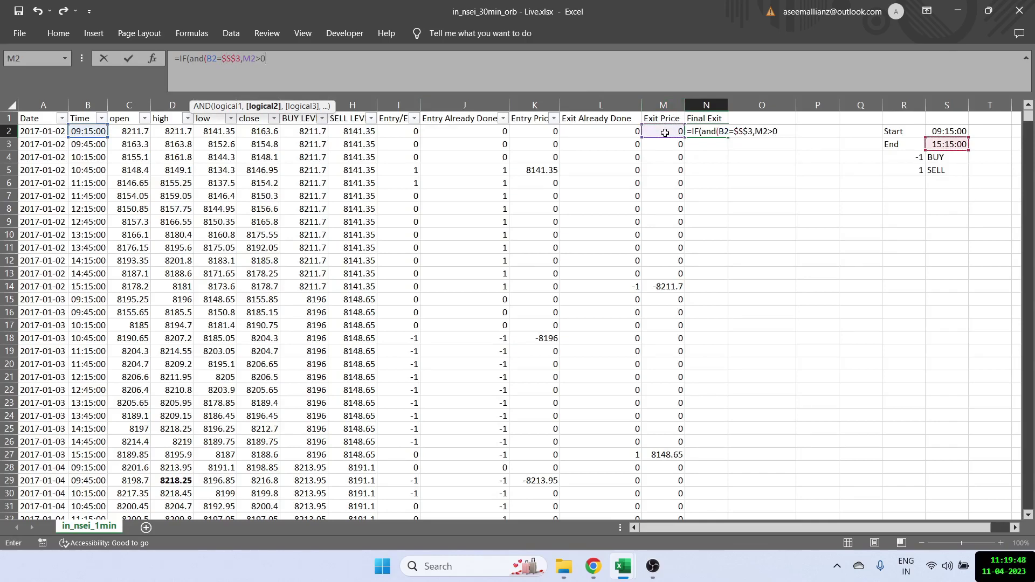
text(0),)
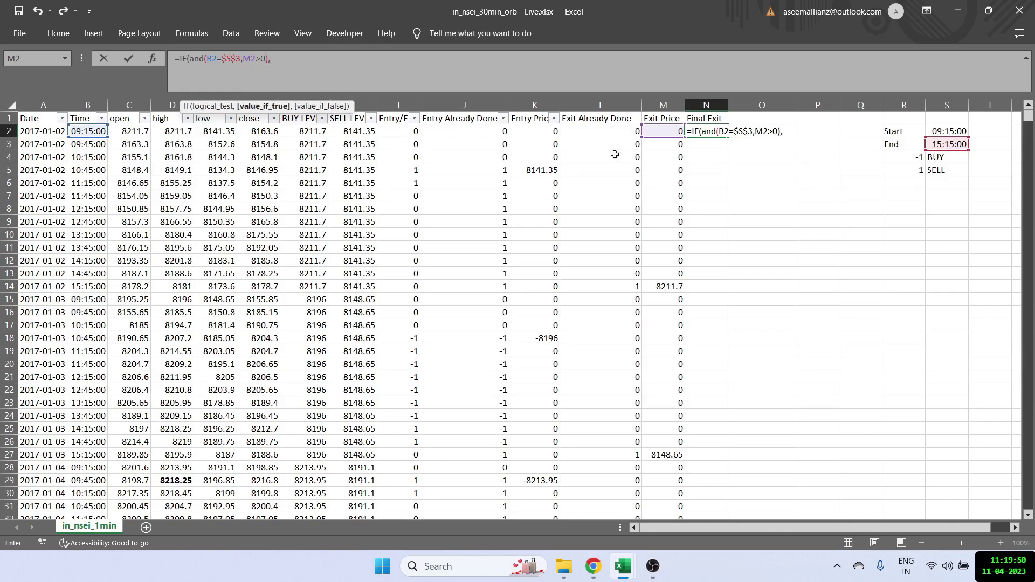
click(251, 132)
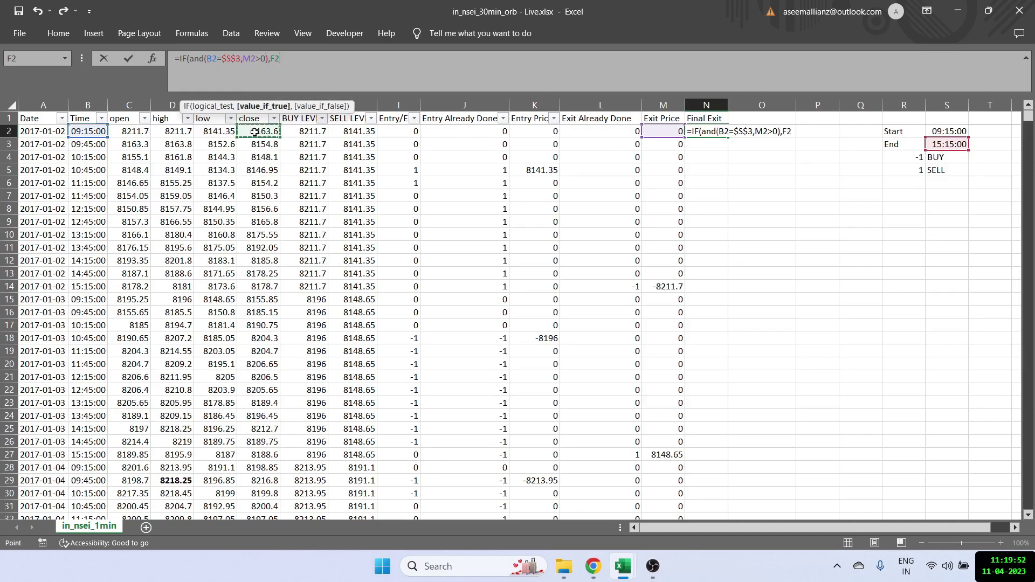
Extend the N2 formula with a nested IF(AND(B2=$S$3, keeping the reference to the end time absolute.
text(,IF(and()
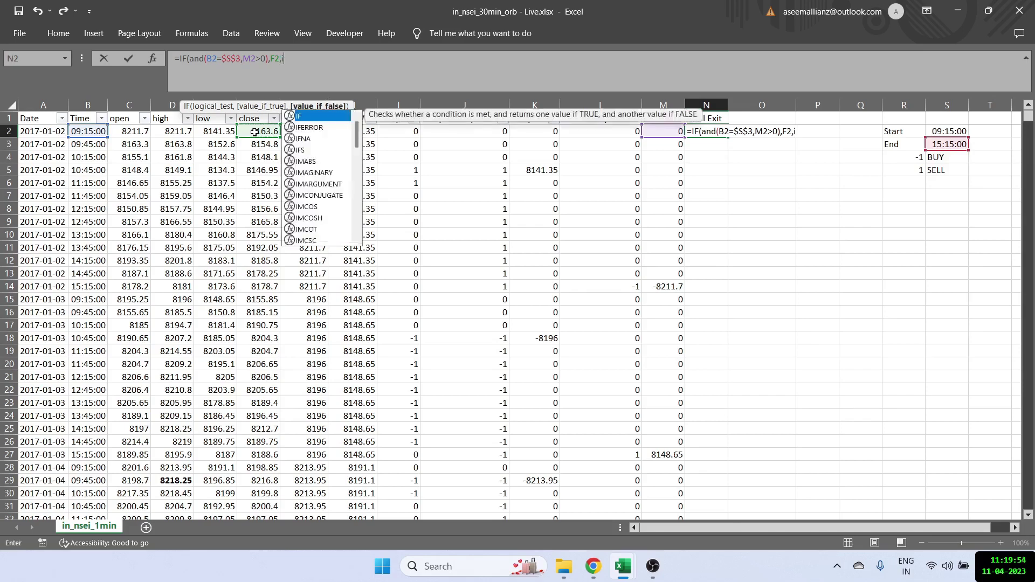
click(90, 134)
text(=)
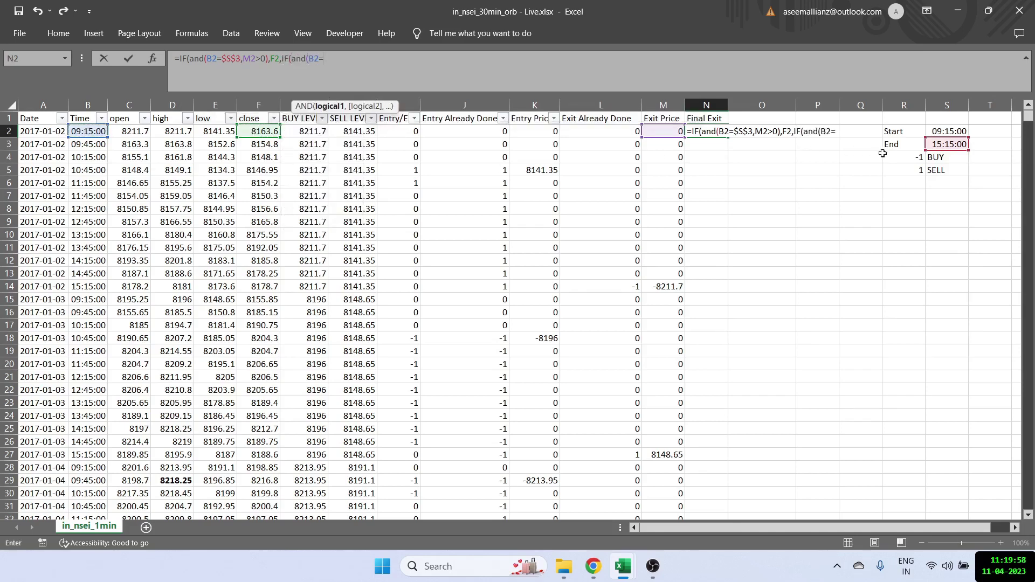
click(939, 145)
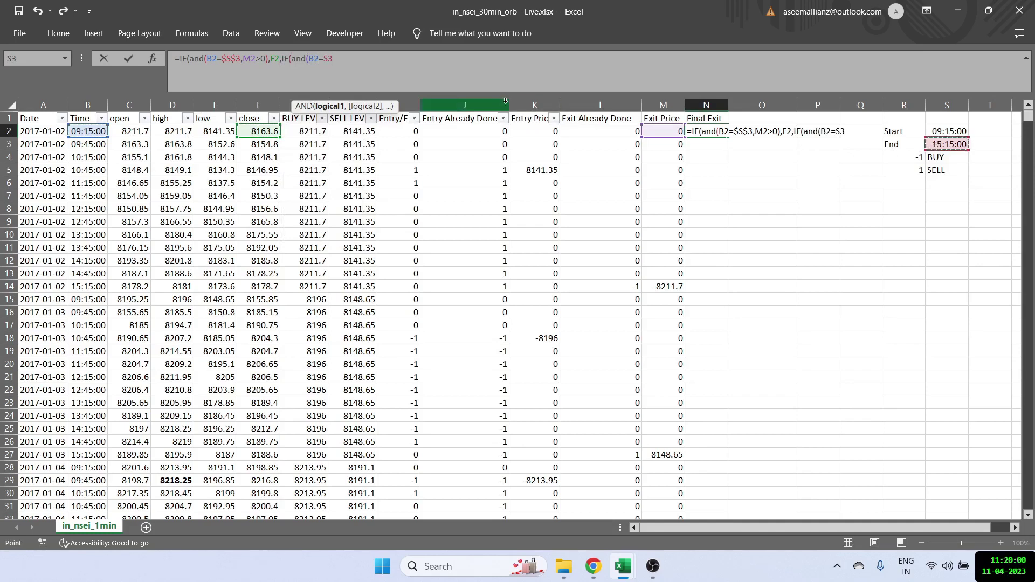
text(,)
click(324, 59)
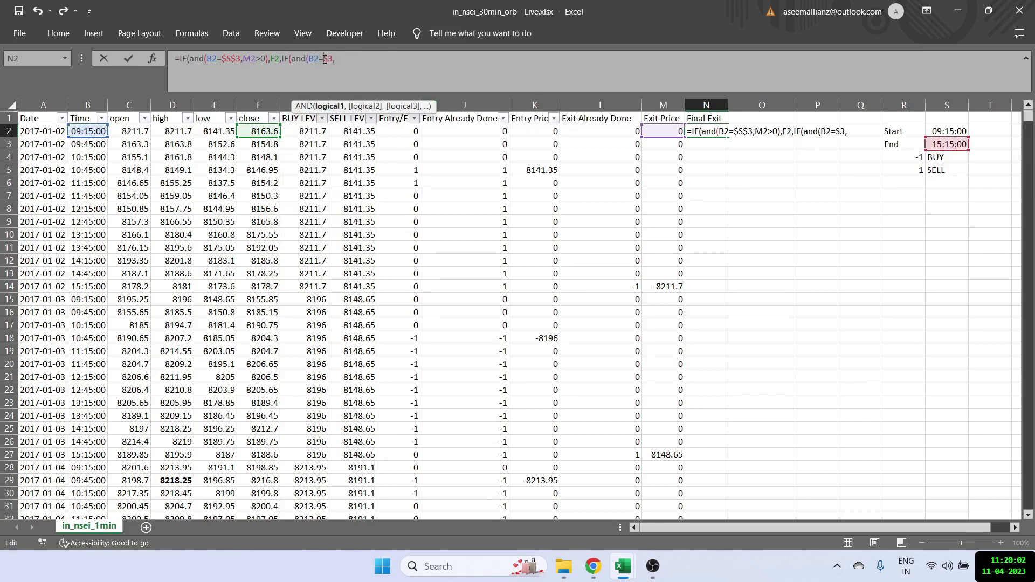
text($)
key(Right)
text($)
key(End)
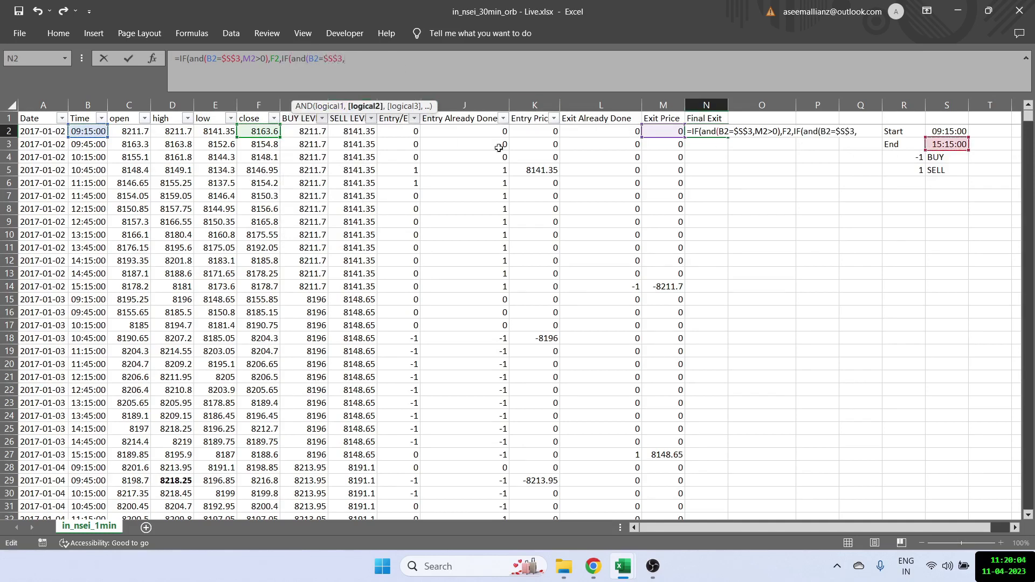
Complete the N2 formula with M2<0),-F2,M2)) and fill it down the Final Exit column.
click(668, 132)
text(<)
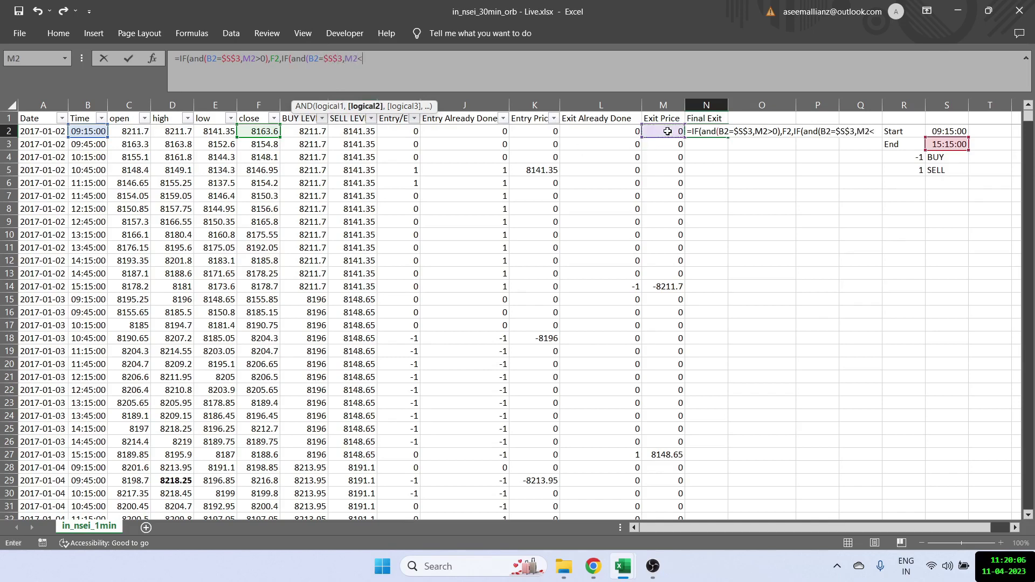
text(0),-)
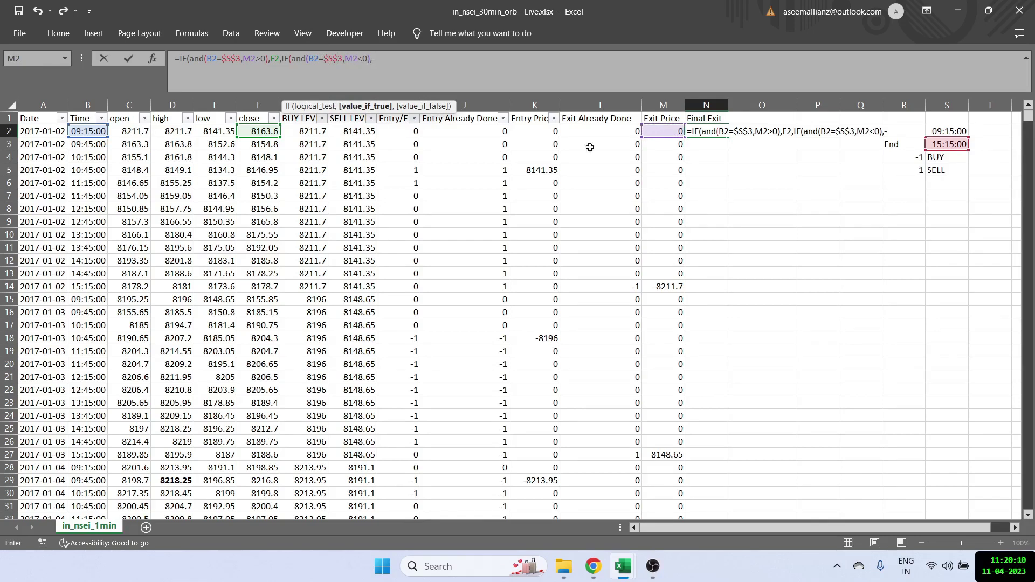
click(253, 130)
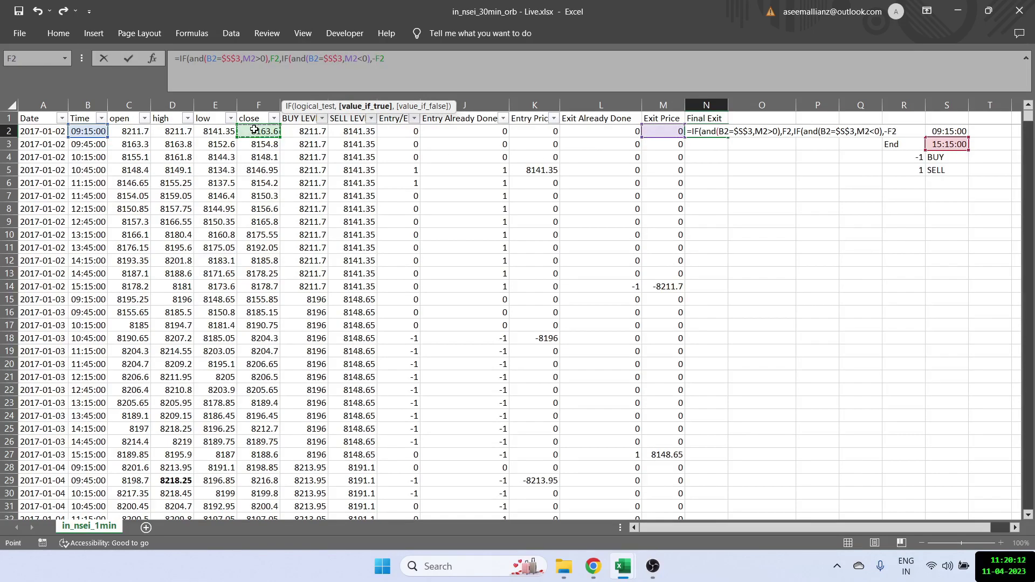
text(,)
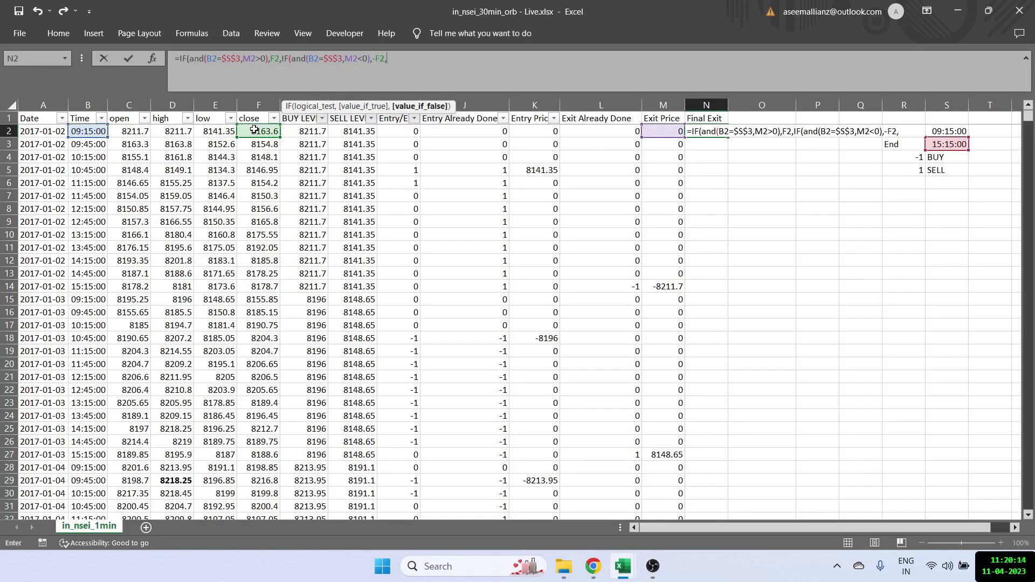
click(661, 133)
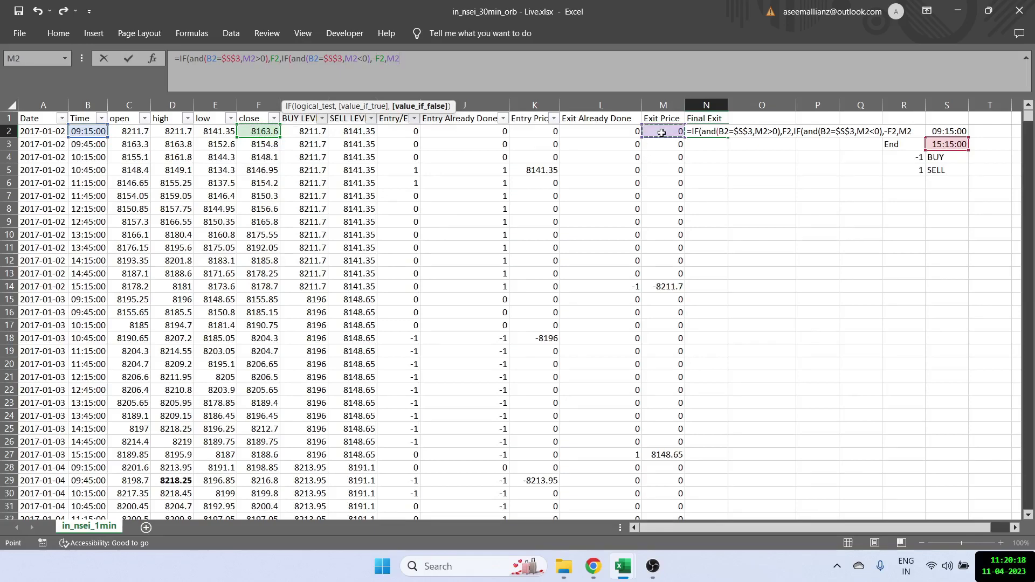
text())
key(Return)
click(701, 131)
double_click(729, 138)
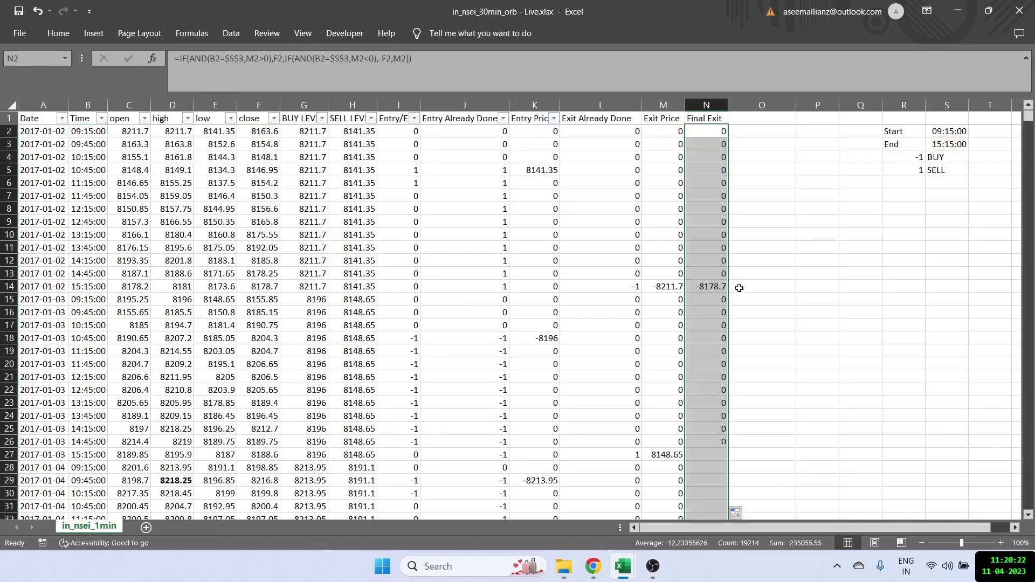
Compare the final exit values in N14 and N27 with the closing prices of the same 15:15 candles.
click(705, 287)
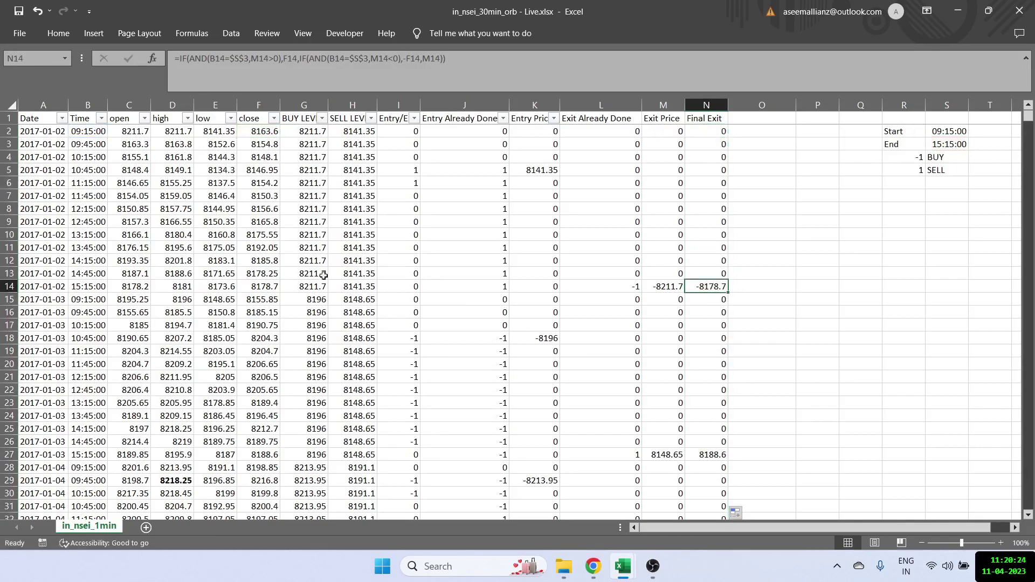
click(276, 284)
click(714, 453)
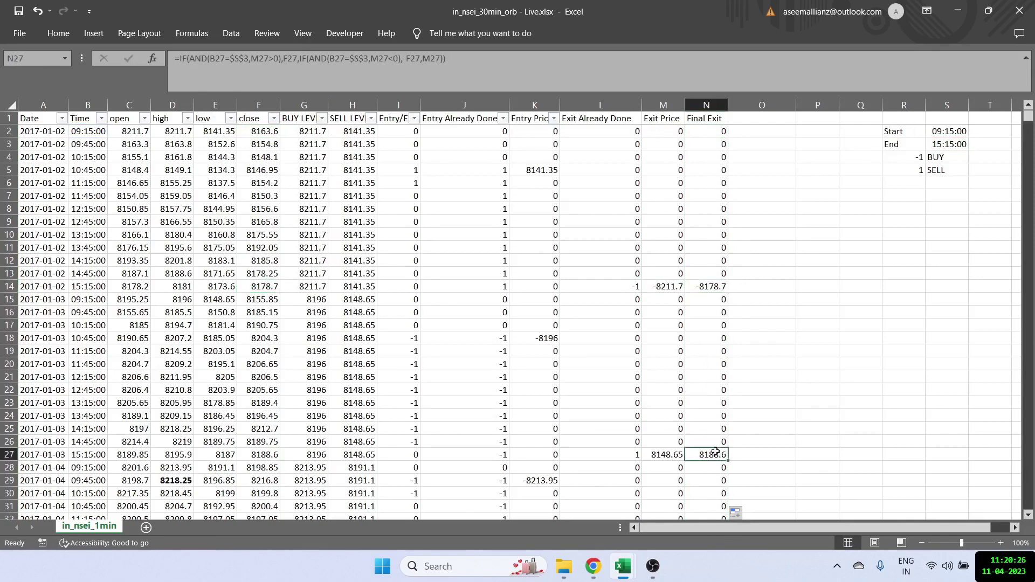
click(267, 456)
scroll(561, 405, down, 4)
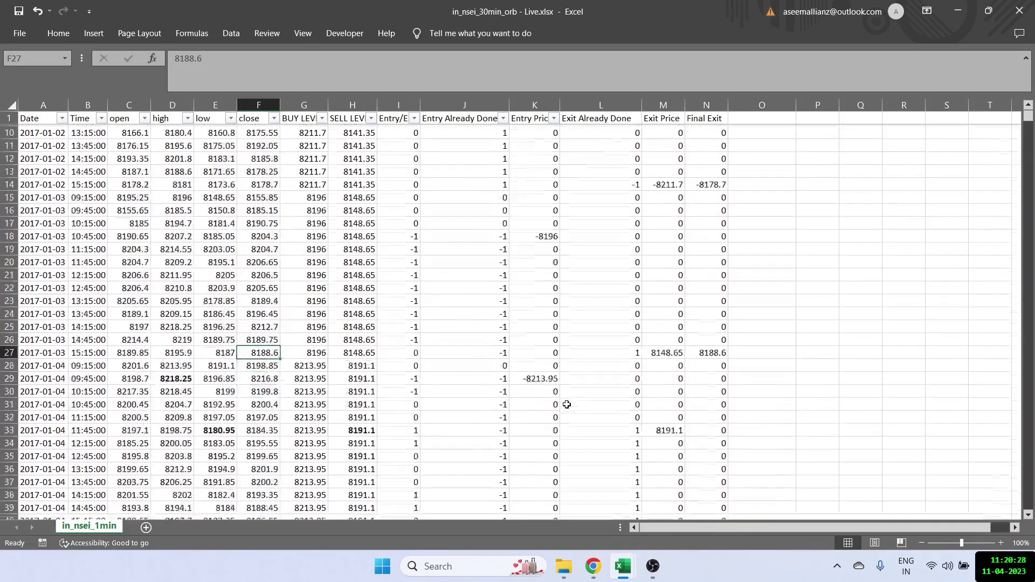
Check the 11:45 exit in row 33, comparing the exit price in M33 with the final exit in N33.
click(665, 365)
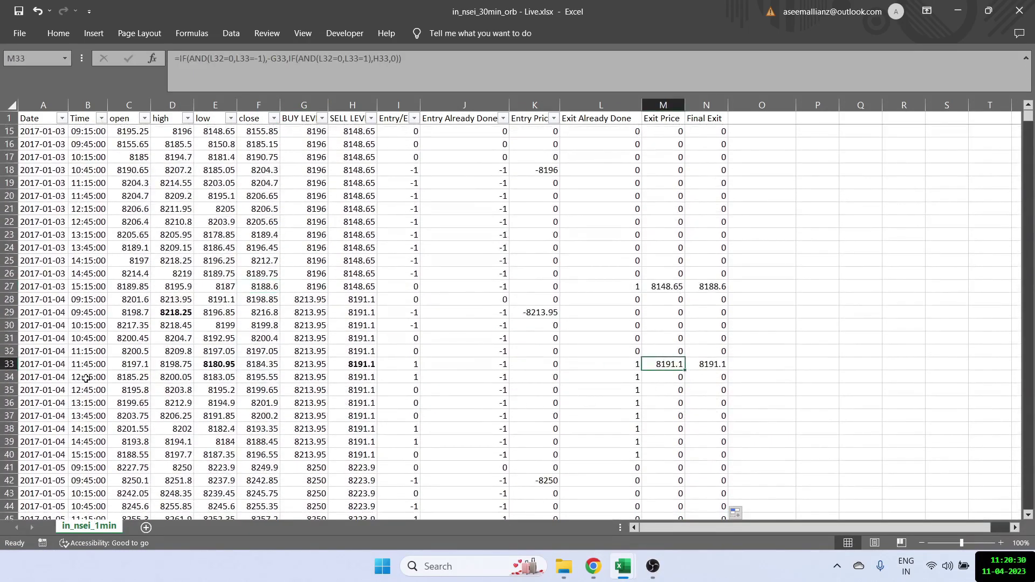
click(10, 364)
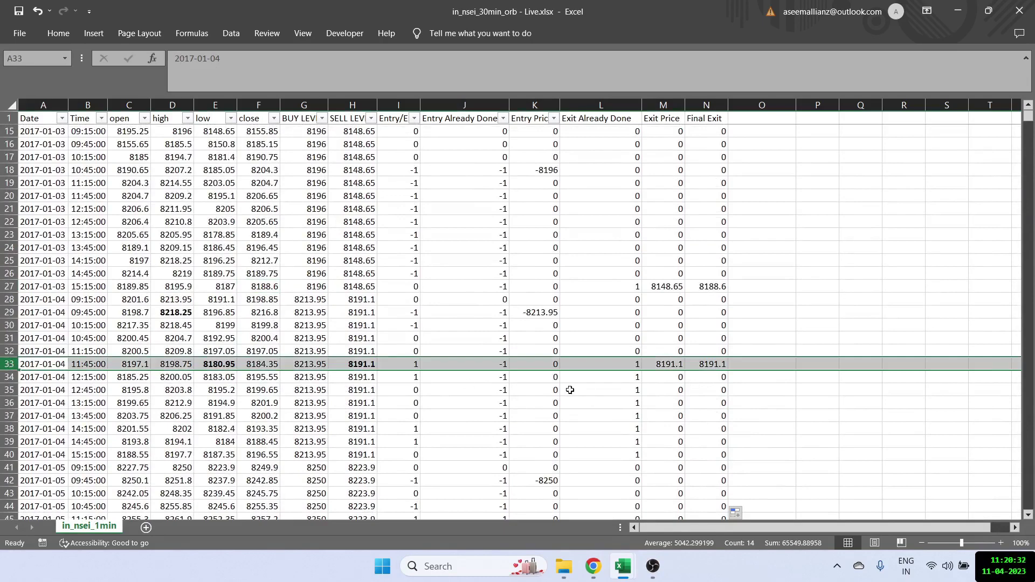
click(706, 364)
click(671, 364)
click(699, 366)
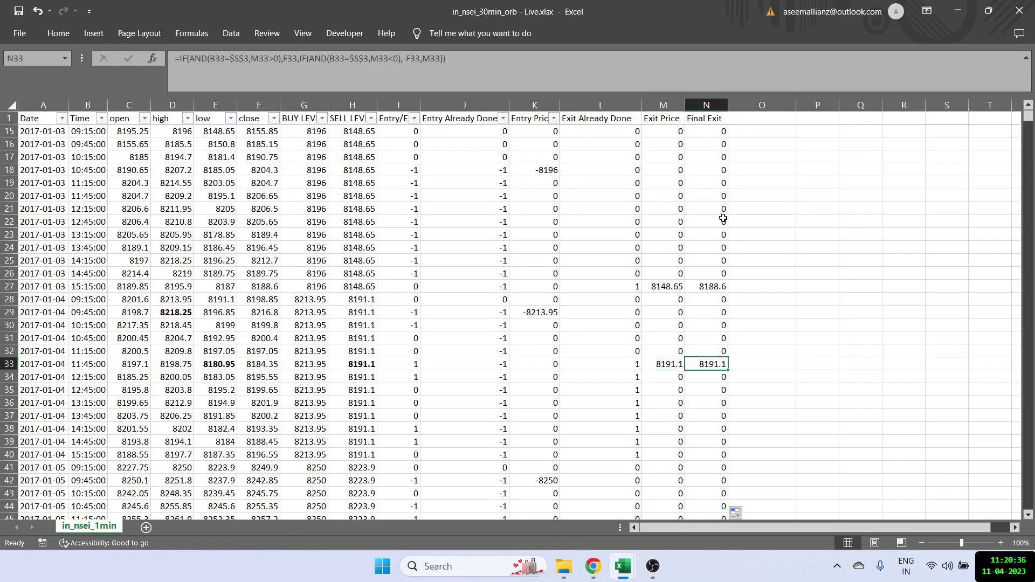
Remove the existing filter from the header row.
key(ctrl+Up)
scroll(723, 218, up, 5)
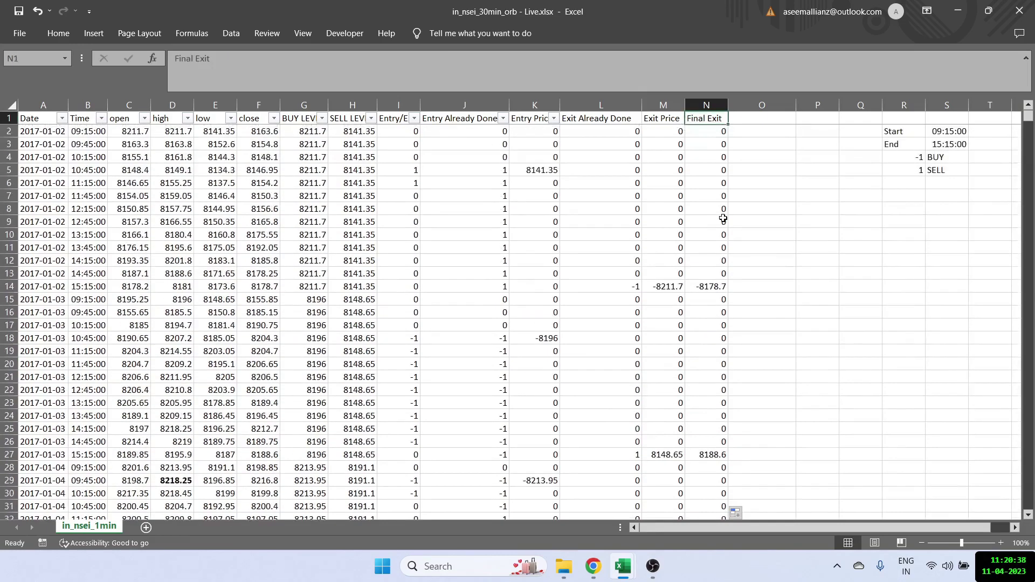
click(230, 34)
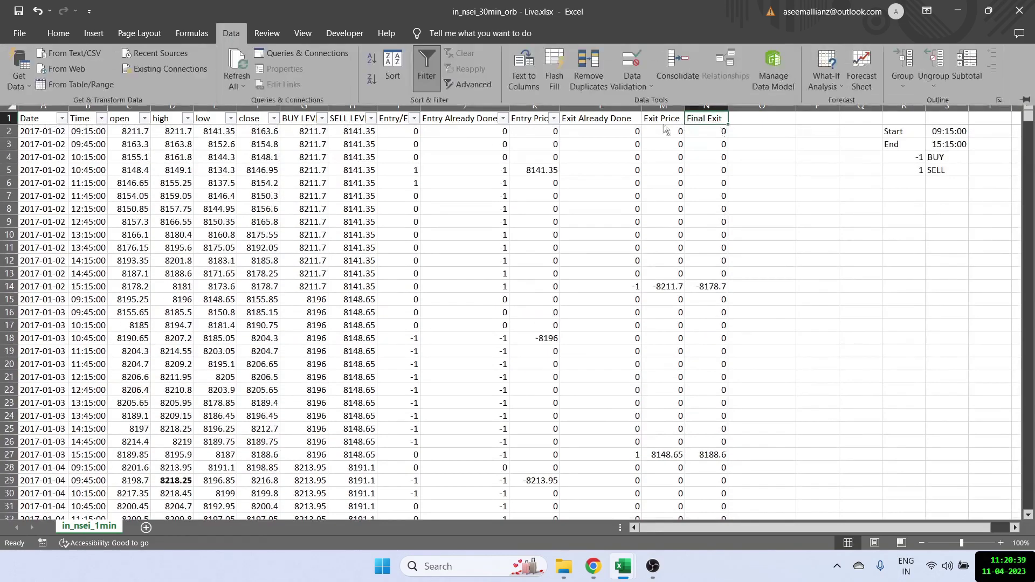
click(437, 75)
click(485, 81)
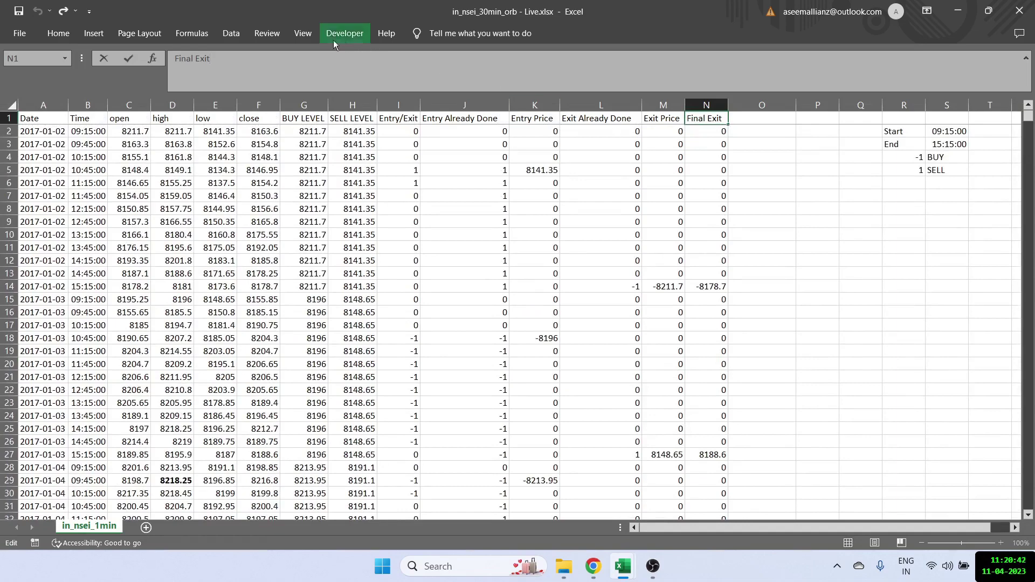
click(232, 34)
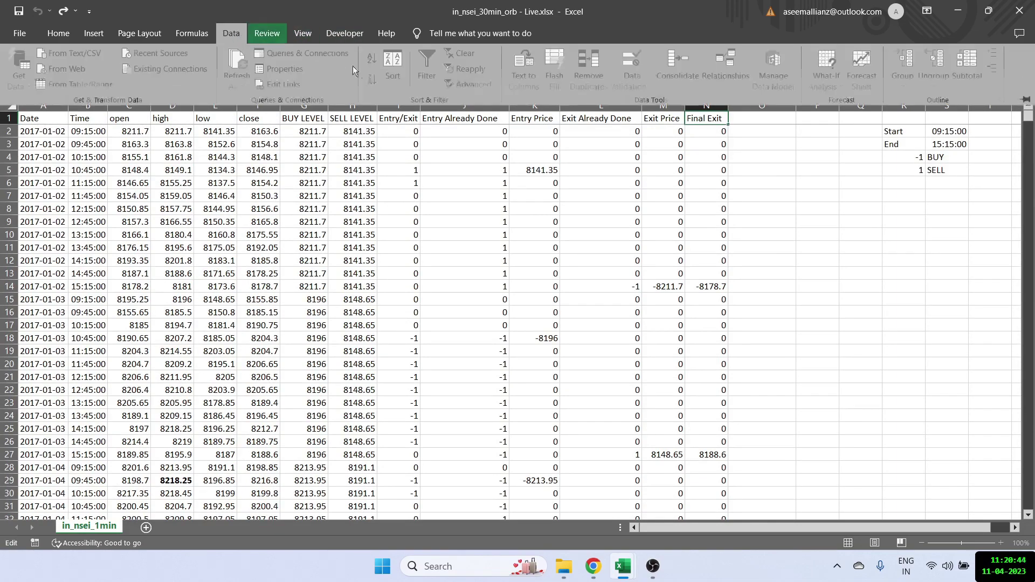
click(689, 181)
key(alt+Tab)
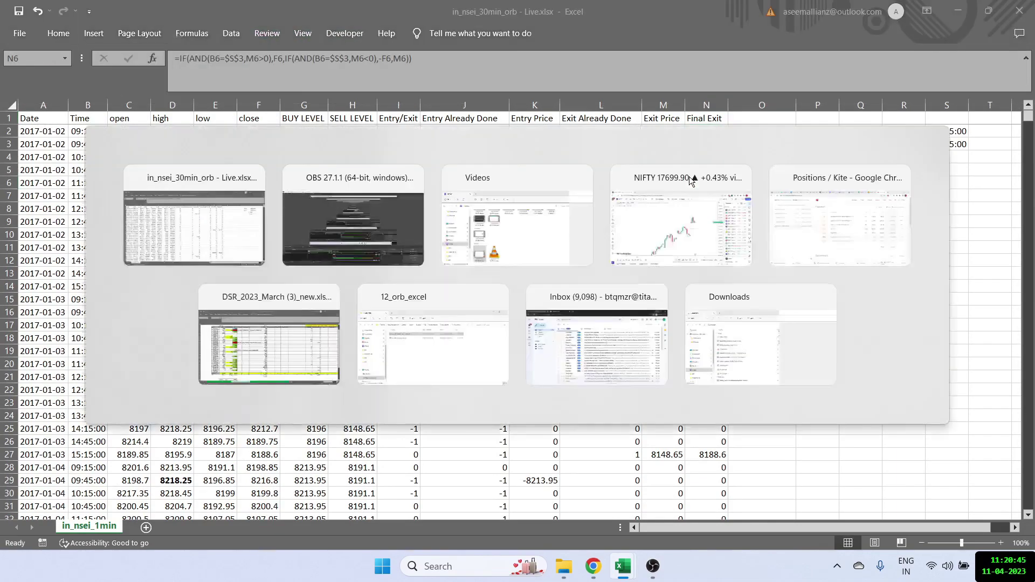
Add the column header Trade Taken in O1.
click(721, 145)
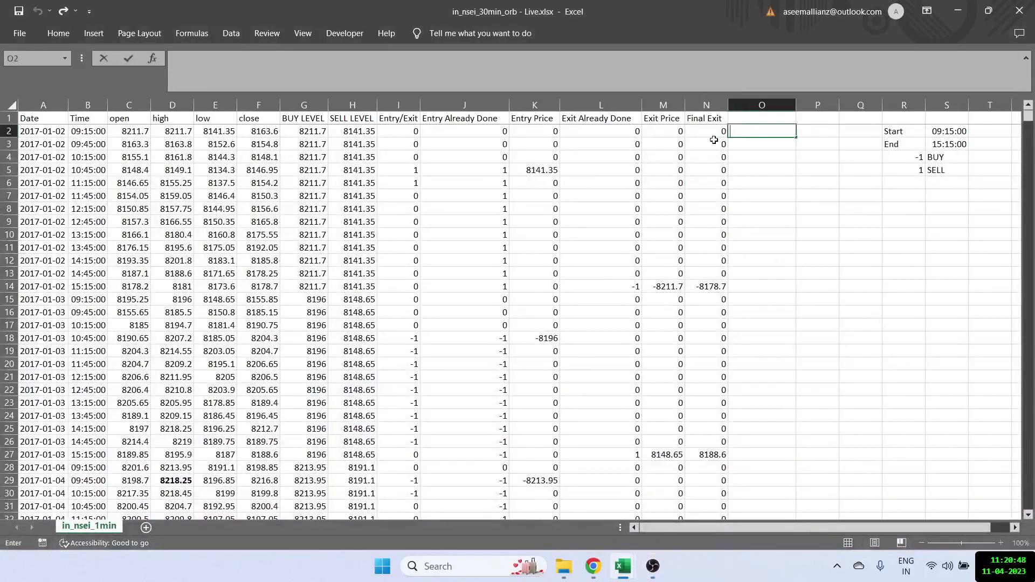
click(707, 118)
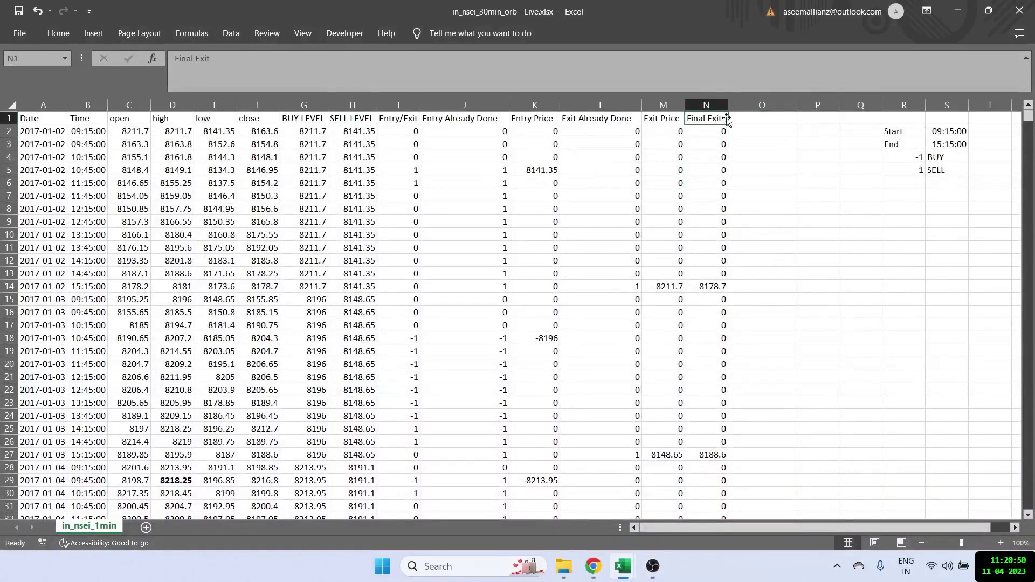
key(Right)
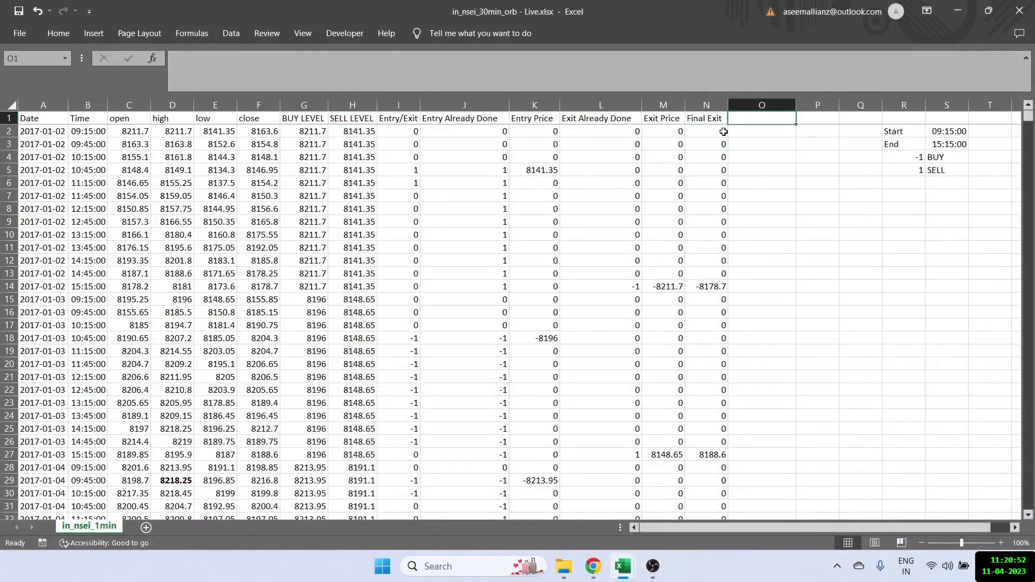
text(Trade Taken)
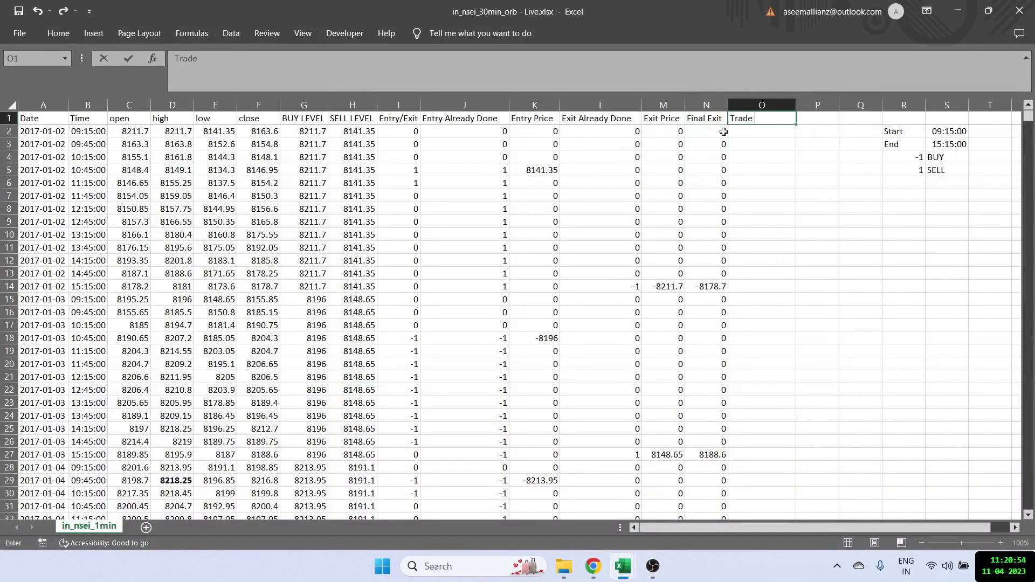
key(Return)
Enter =N2+K2 in O2 to combine final exit and entry price, and fill it down the Trade Taken column.
text(=)
click(724, 131)
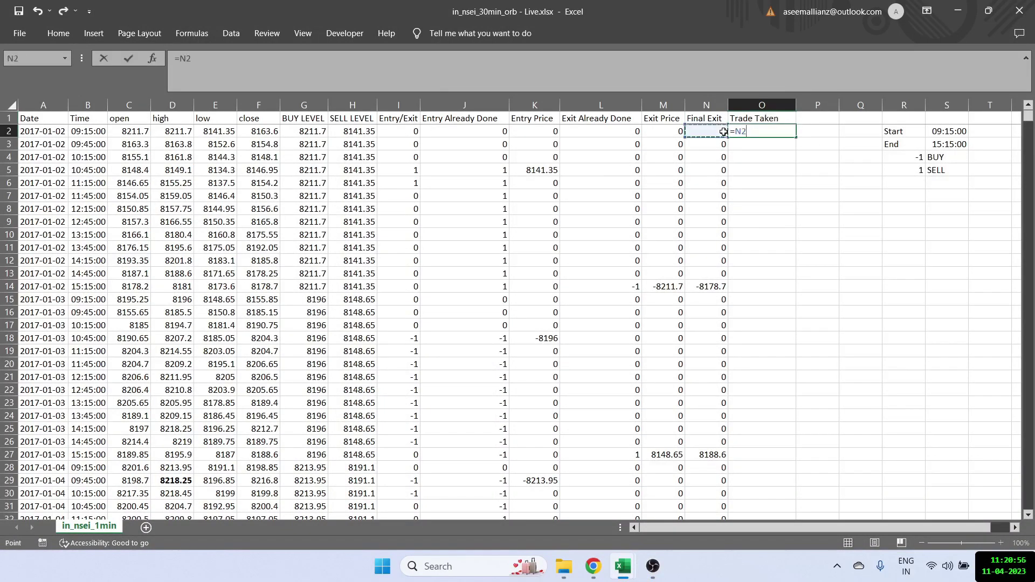
key(Left)
key(Left)
key(Left)
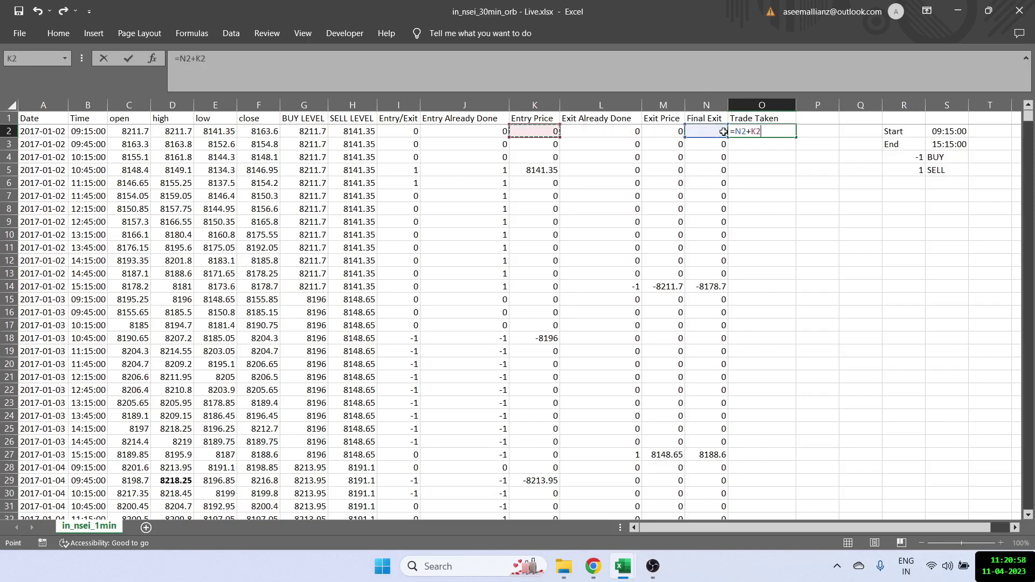
key(Return)
key(Up)
double_click(795, 135)
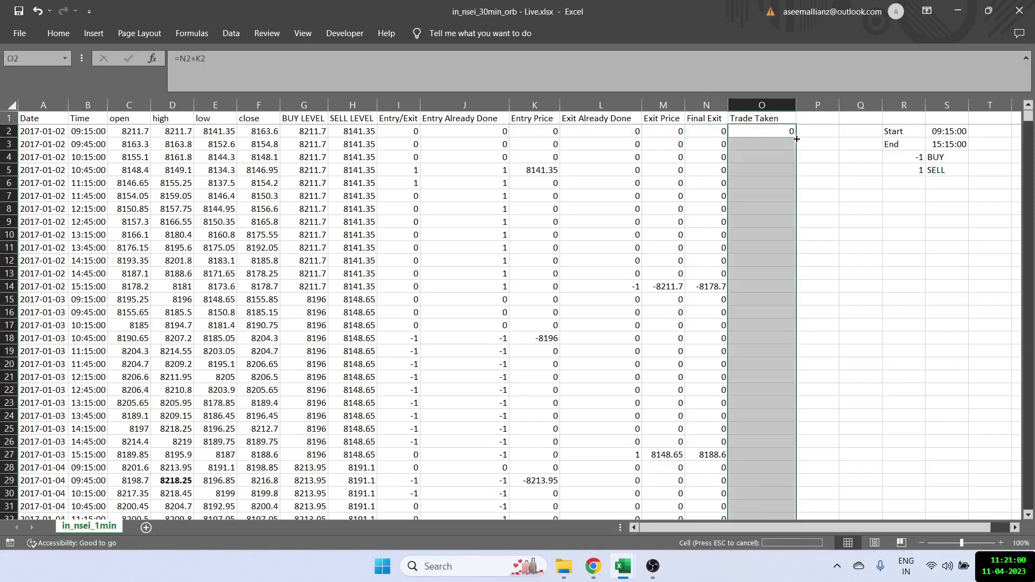
Check the Trade Taken value in O5 and save the workbook.
click(755, 118)
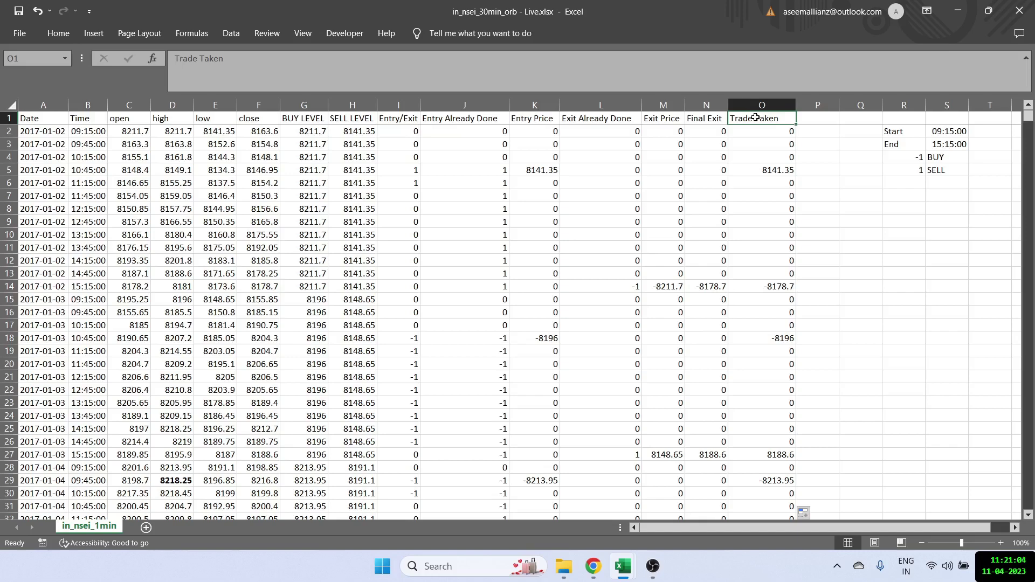
click(769, 169)
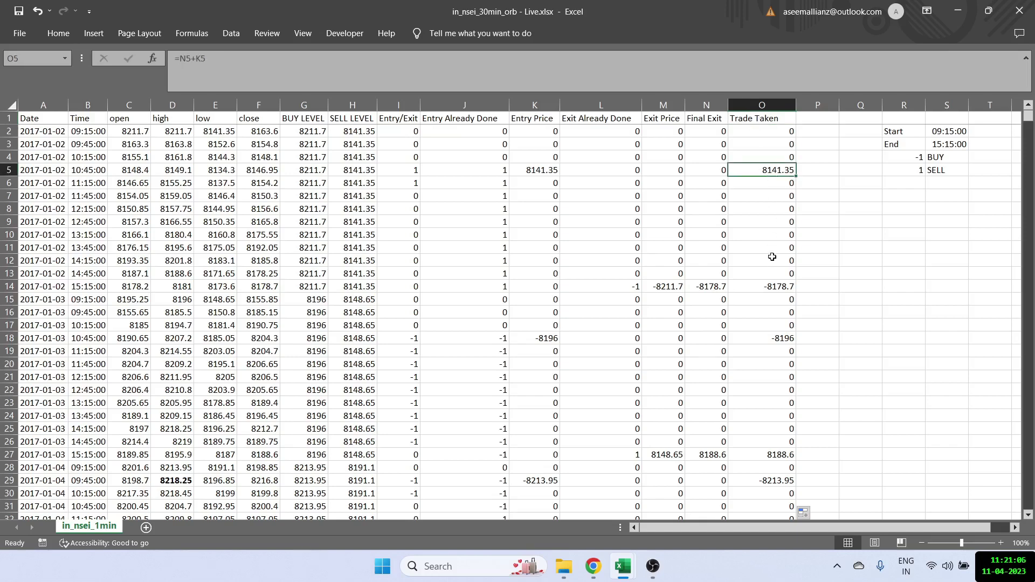
click(761, 119)
key(ctrl+s)
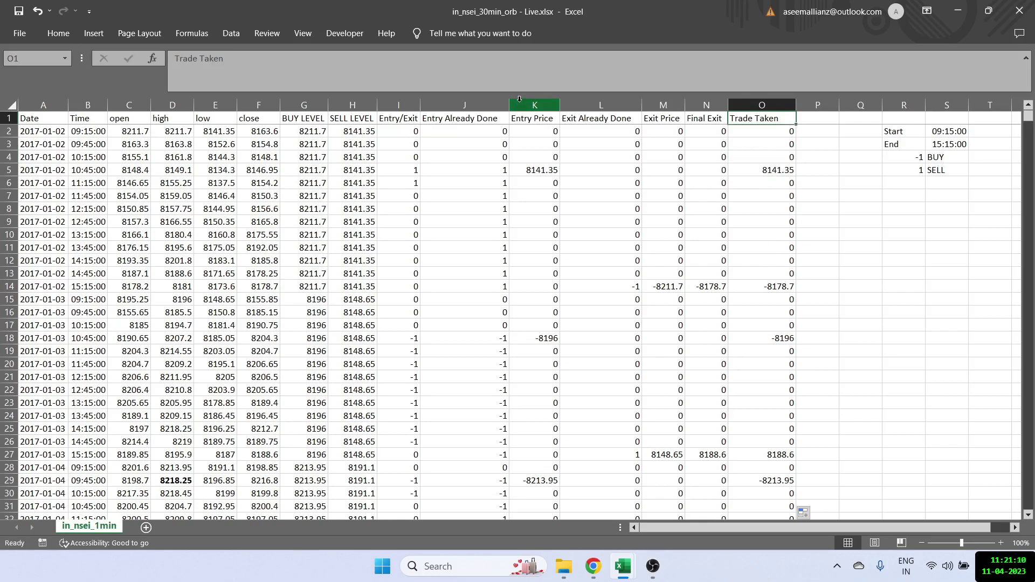
Apply a filter to the header row and exclude the 0 values from the Trade Taken column.
click(231, 33)
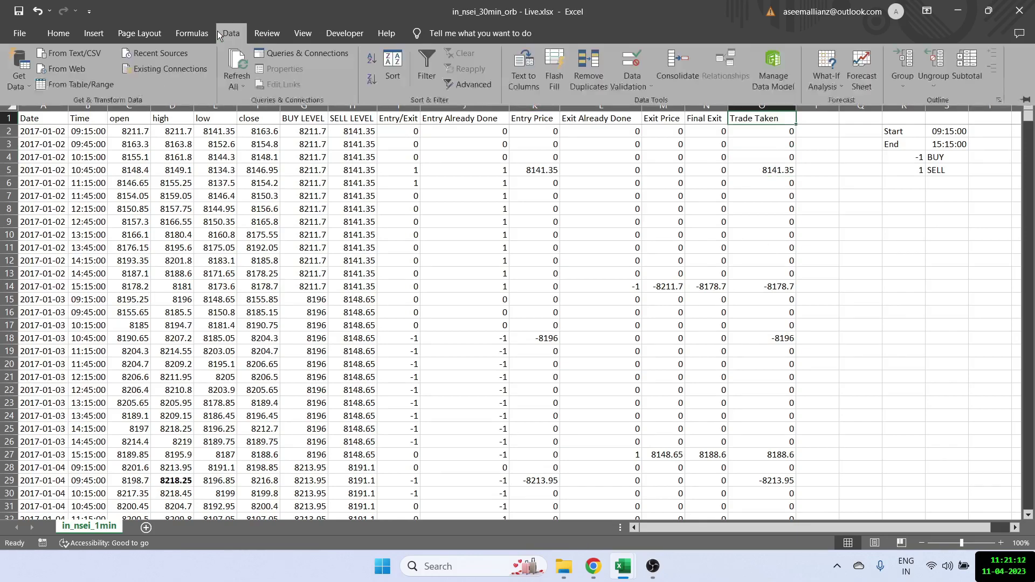
click(426, 67)
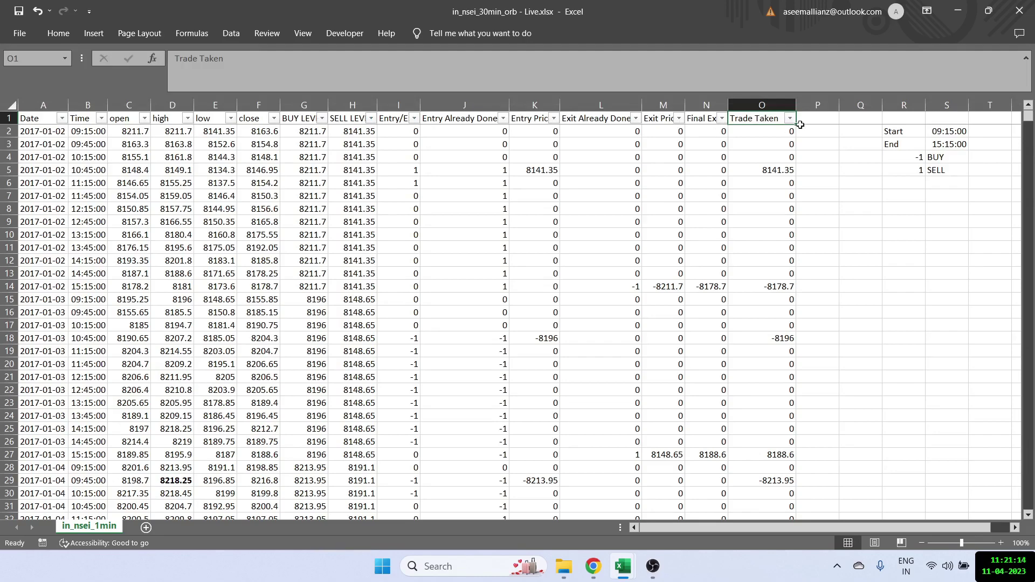
click(790, 118)
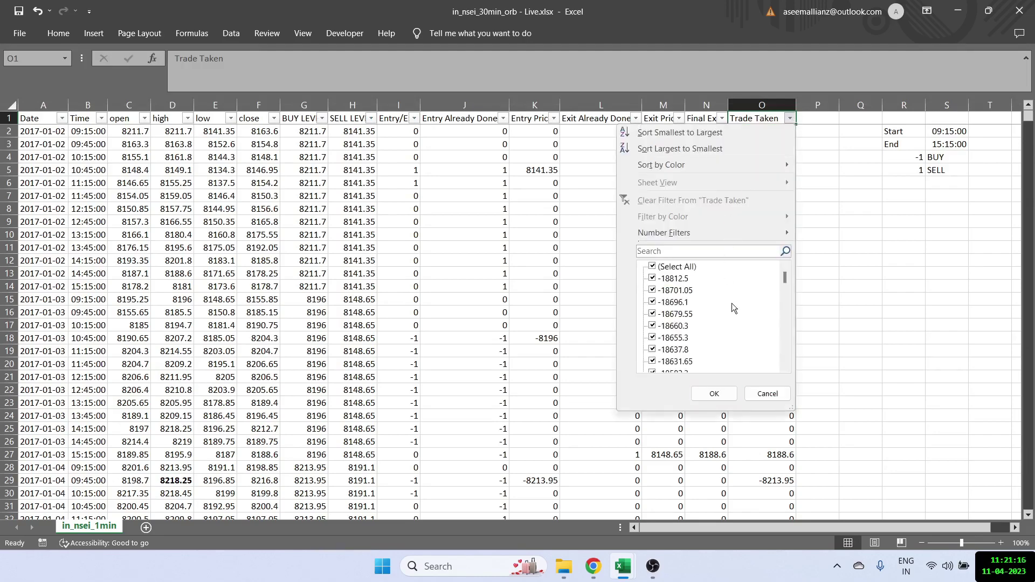
scroll(732, 304, down, 3)
key(space)
key(Return)
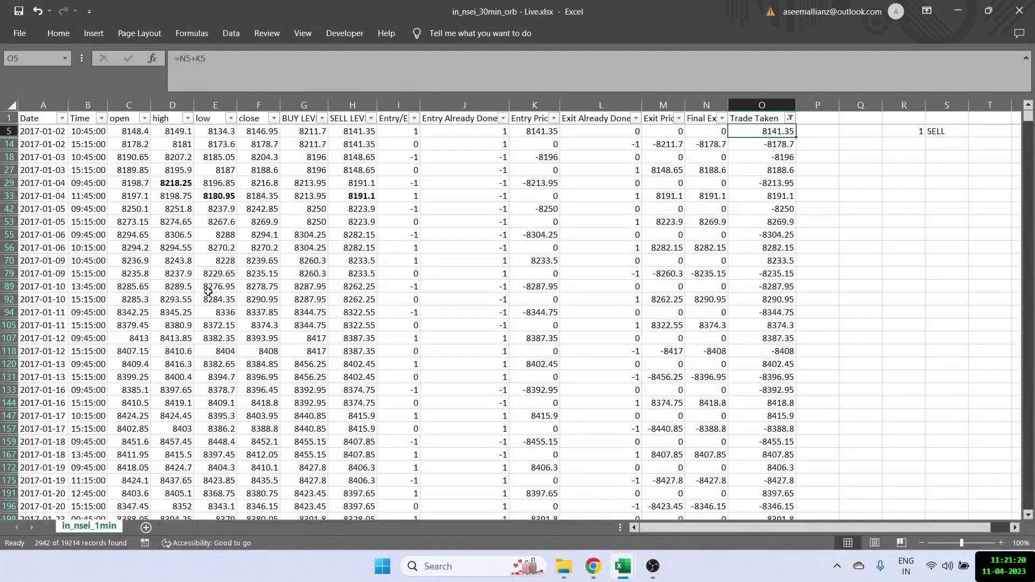
Add a new worksheet and name it Summary.
click(146, 527)
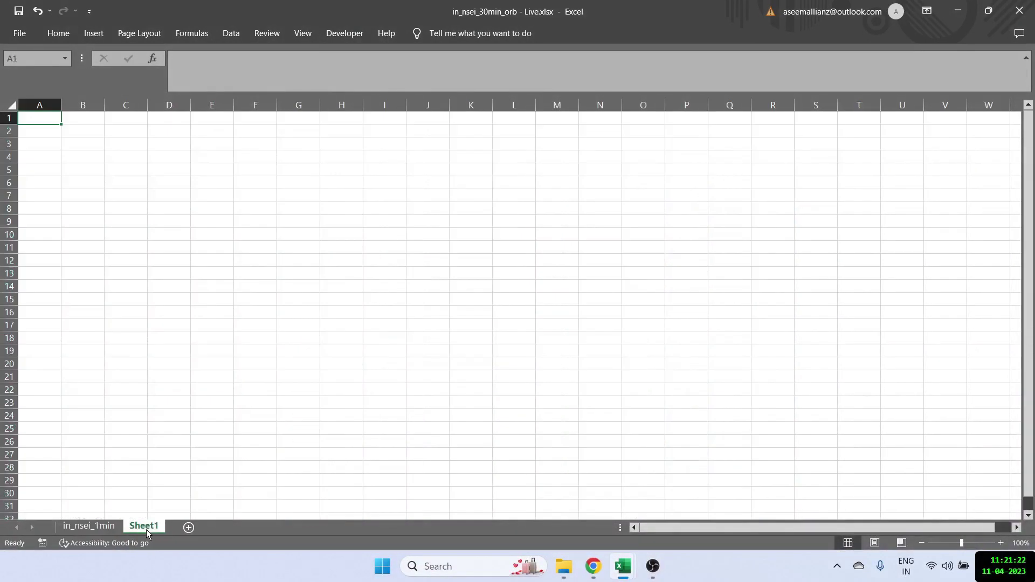
double_click(144, 528)
text(Summary)
key(Return)
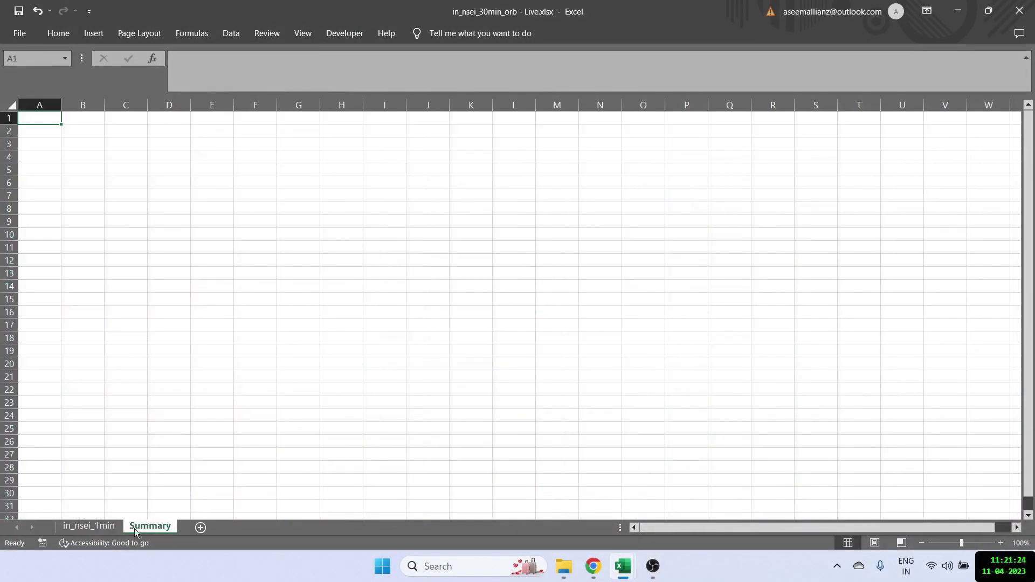
Copy the filtered Date column from the in_nsei_1min sheet into column A of the Summary sheet.
click(99, 527)
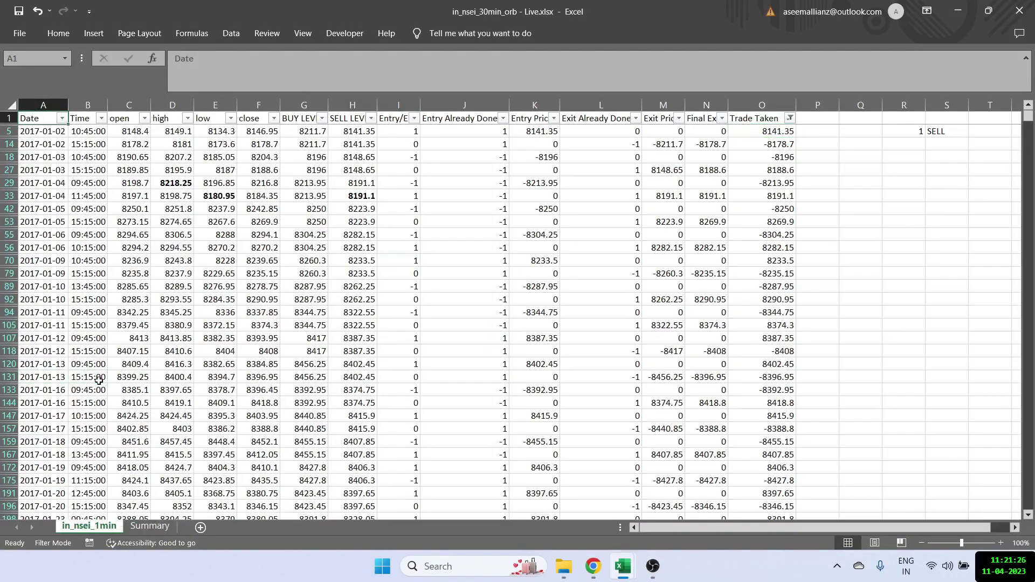
key(ctrl+space)
key(ctrl+c)
click(157, 527)
key(Return)
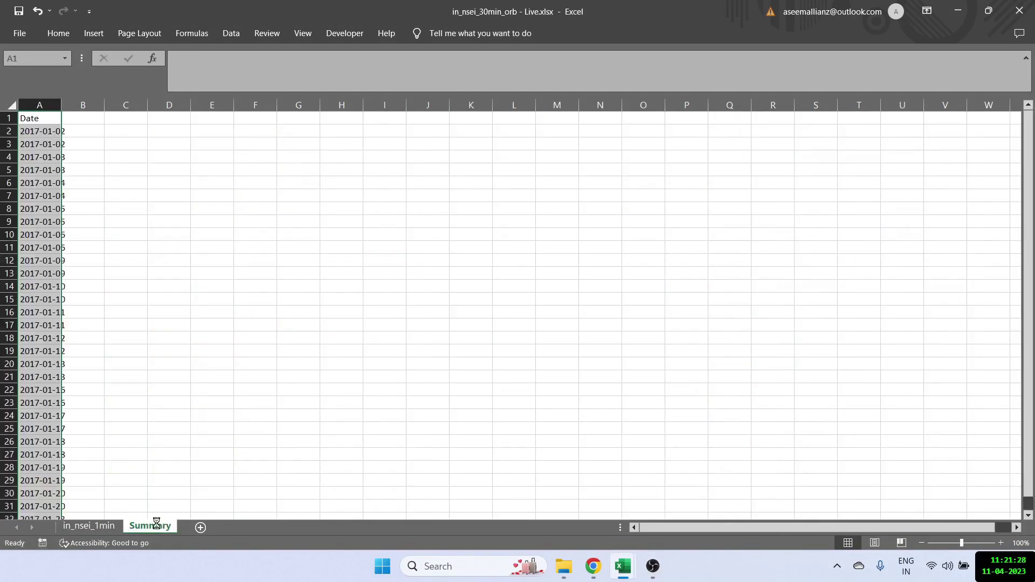
Copy the filtered Trade Taken column from in_nsei_1min into column B of the Summary sheet.
click(108, 525)
key(Right)
key(Right)
key(Right)
key(Right)
key(Right)
key(Right)
key(Right)
key(Right)
key(Right)
key(Right)
key(Right)
key(Right)
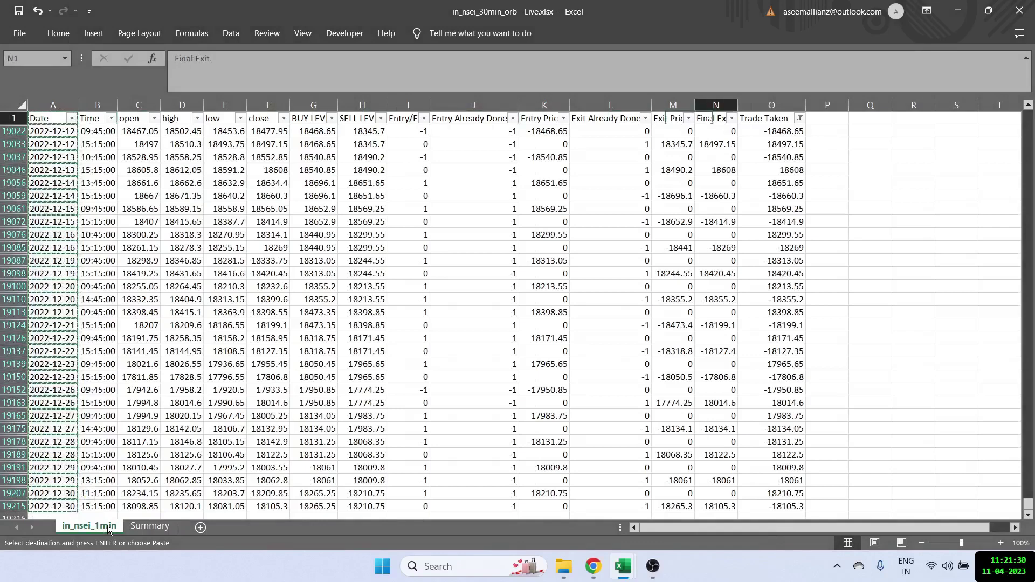
key(Right)
key(Right)
key(ctrl+space)
key(ctrl+c)
click(140, 528)
key(Right)
key(ctrl+v)
Autofit the widths of the Date and Trade Taken columns on the Summary sheet.
double_click(61, 106)
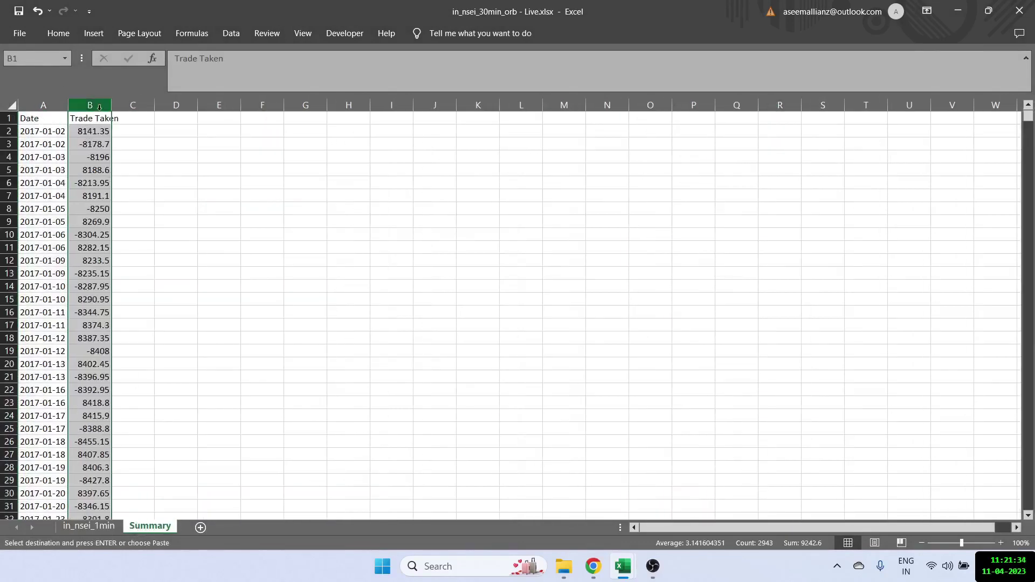
double_click(111, 106)
click(144, 169)
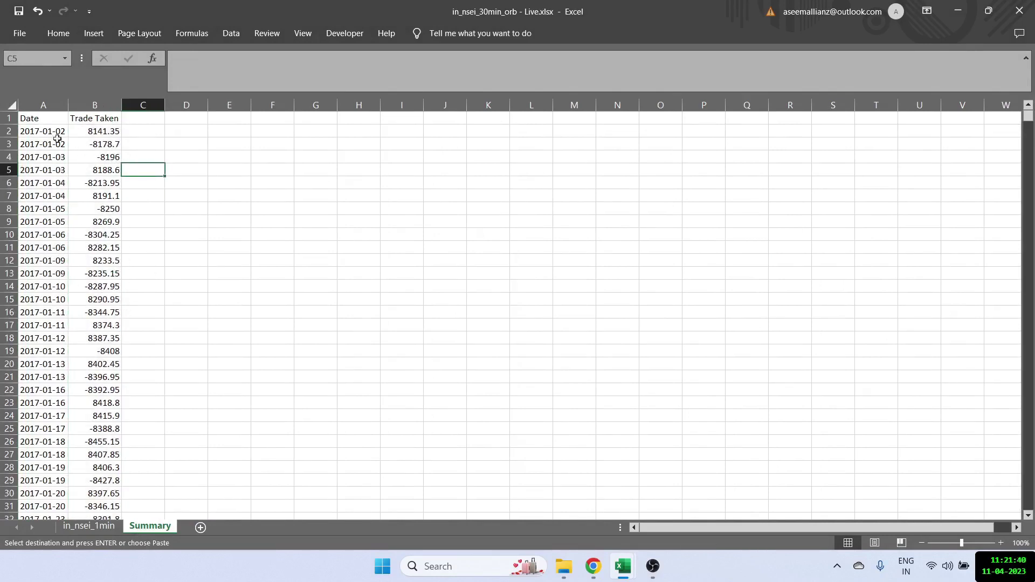
Copy the Date column from column A to column F on the Summary sheet, starting at F1.
click(47, 120)
key(ctrl+shift+Right)
key(ctrl+shift+Down)
key(ctrl+c)
key(ctrl+Home)
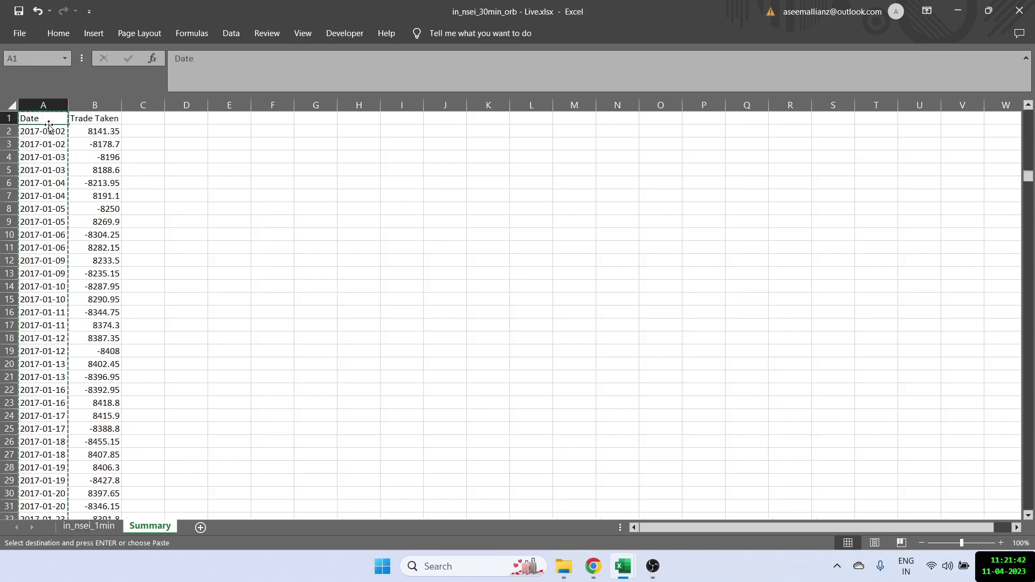
key(Right)
key(Right)
key(Right)
key(Right)
key(Right)
key(ctrl+v)
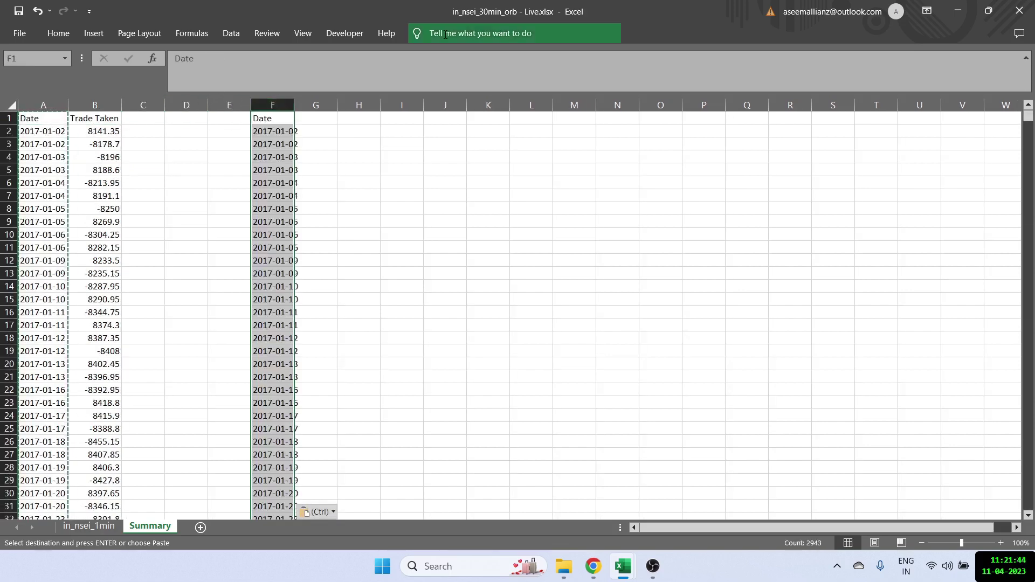
Remove the duplicate dates from column F only.
click(232, 35)
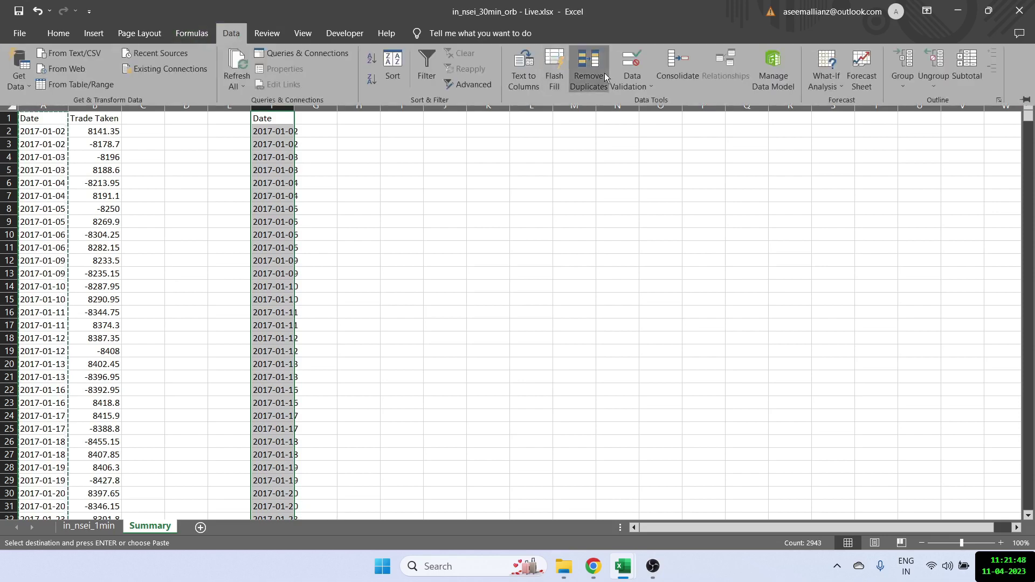
click(604, 73)
click(248, 469)
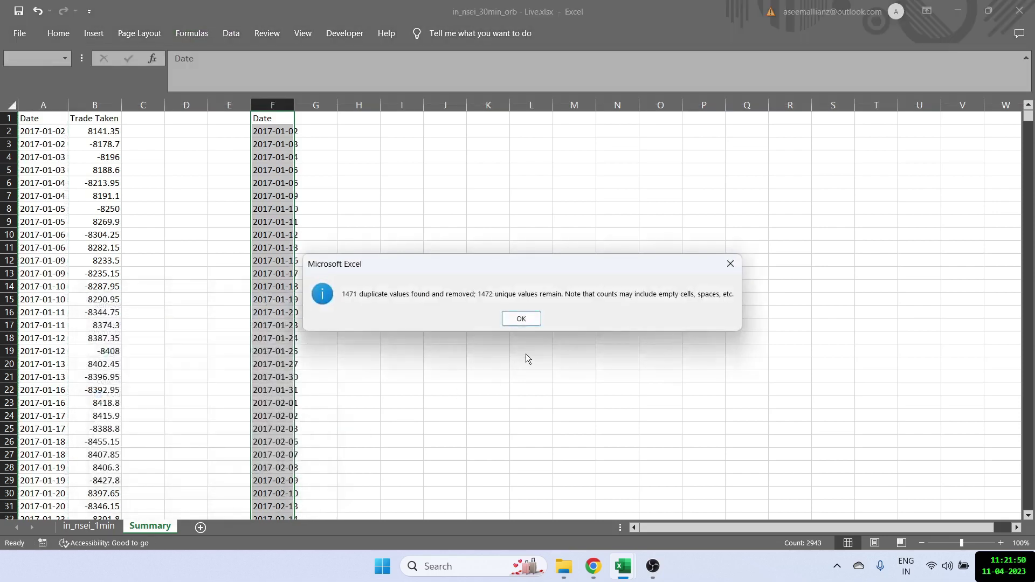
click(520, 323)
click(279, 184)
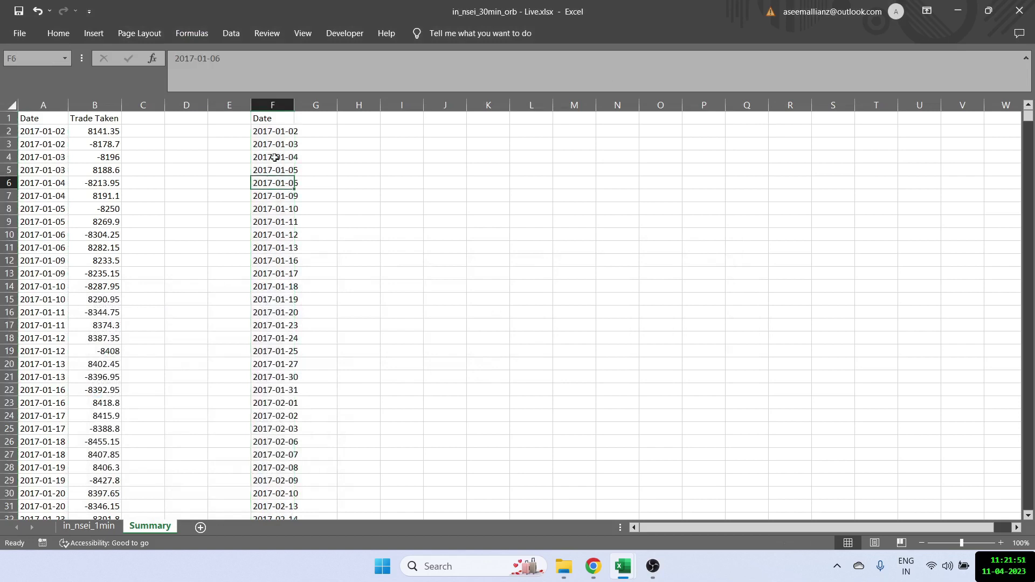
Add the column header PnL in G1.
click(304, 117)
text(Tra)
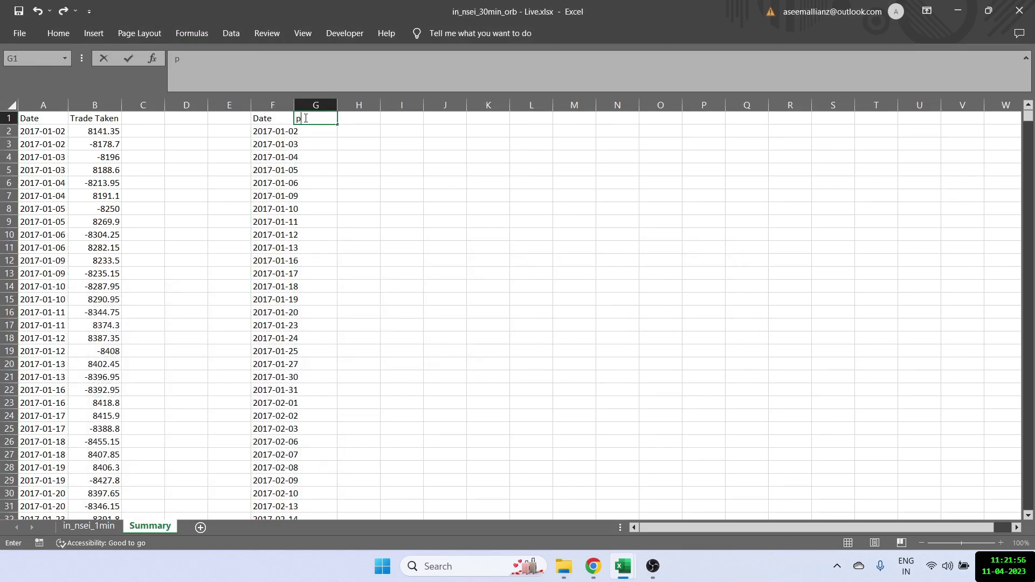
key(Return)
Enter =SUMIF(A:A,F2,B:B) in G2 and fill it down the PnL column to the last date.
text(=SUMIF()
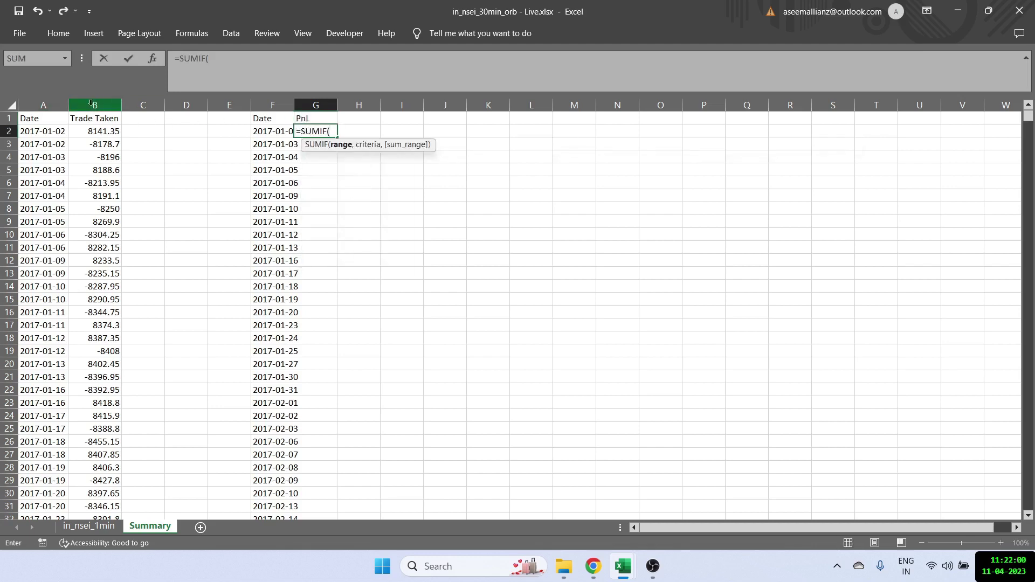
click(45, 103)
text(,F2,)
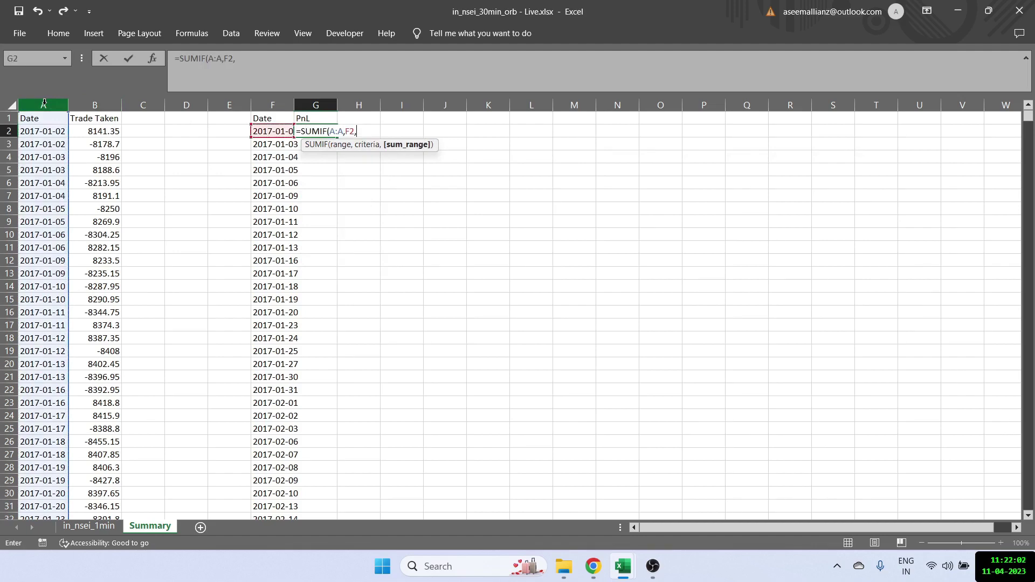
click(101, 105)
key(Return)
key(Left)
key(ctrl+Down)
key(Right)
key(ctrl+shift+Up)
key(ctrl+d)
key(ctrl+Up)
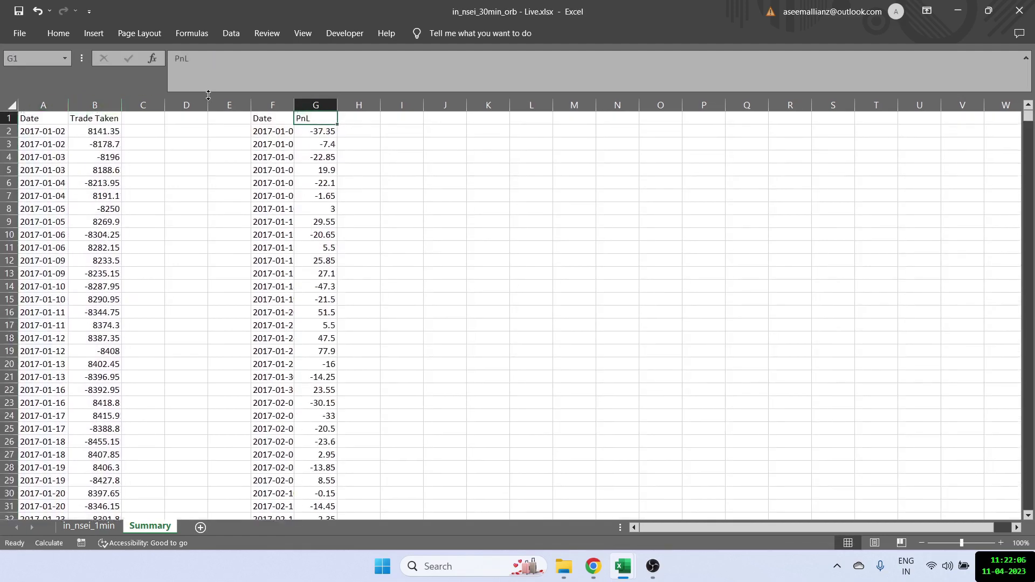
Freeze the top row of the Summary sheet.
click(298, 34)
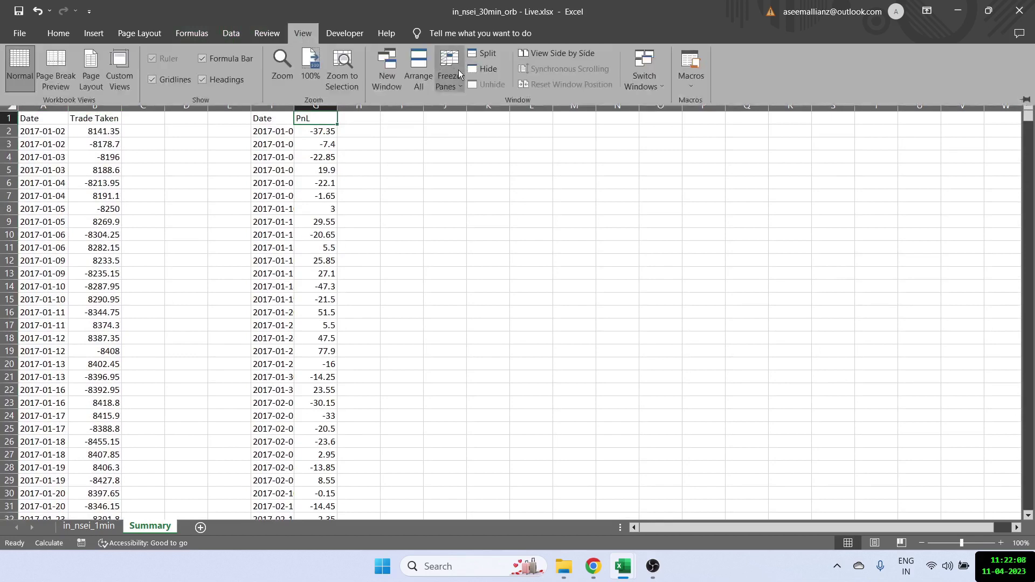
click(449, 70)
click(485, 141)
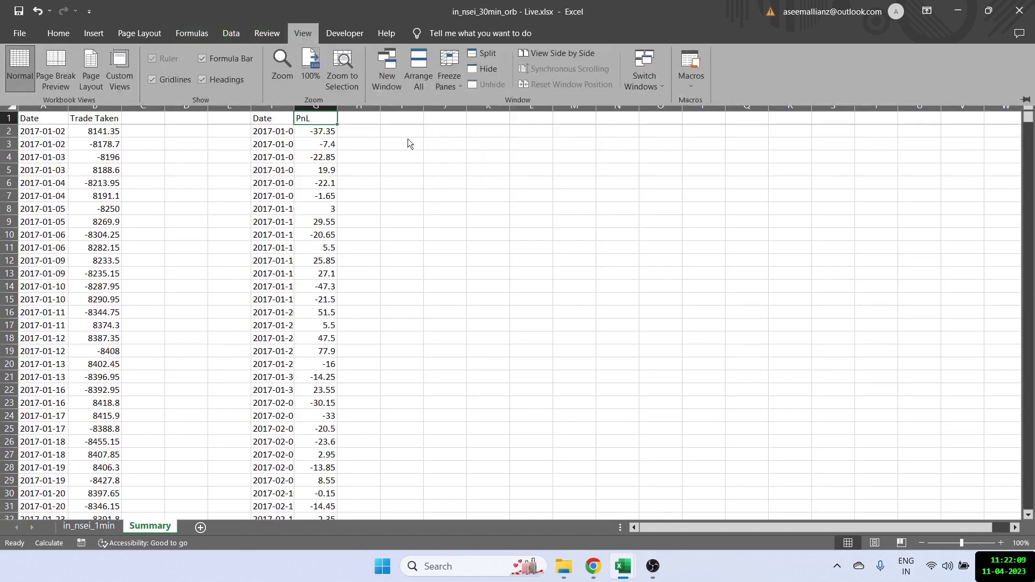
Check the first PnL formulas and add the column header Cumulative PnL in H1.
click(303, 135)
key(Down)
key(Down)
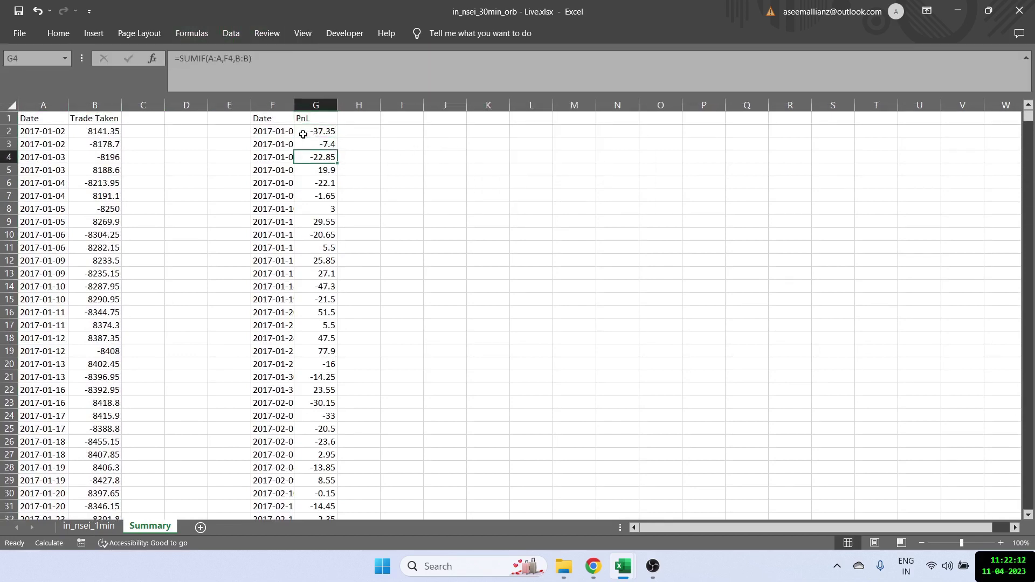
key(Up)
key(Up)
key(Up)
key(Right)
text(Cumulative Pn)
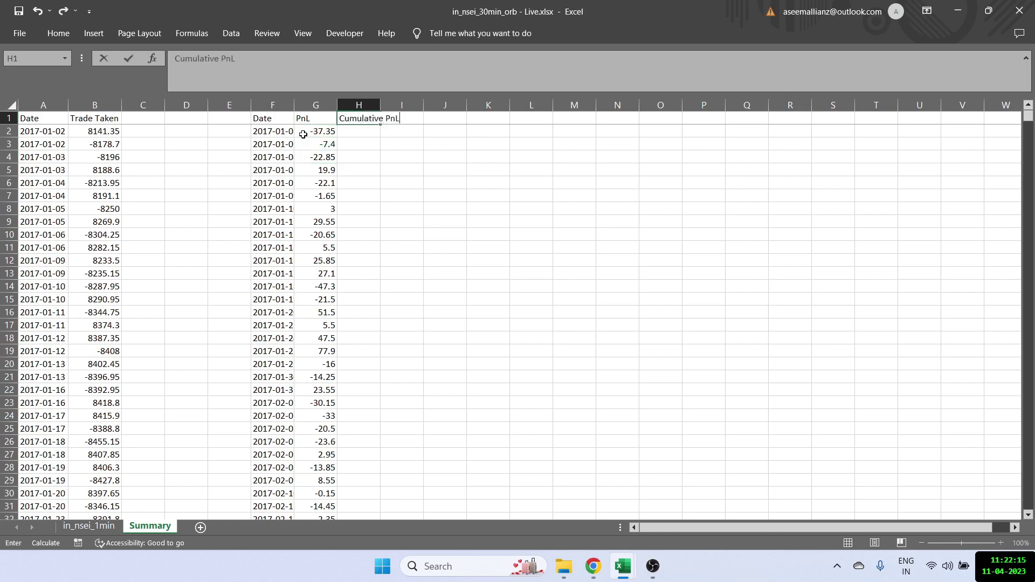
key(Return)
Enter =G2 in H2 and =G3+H2 in H3, and fill the running total down the Cumulative PnL column.
text(=G2)
key(Return)
text(H2)
key(ctrl+Return)
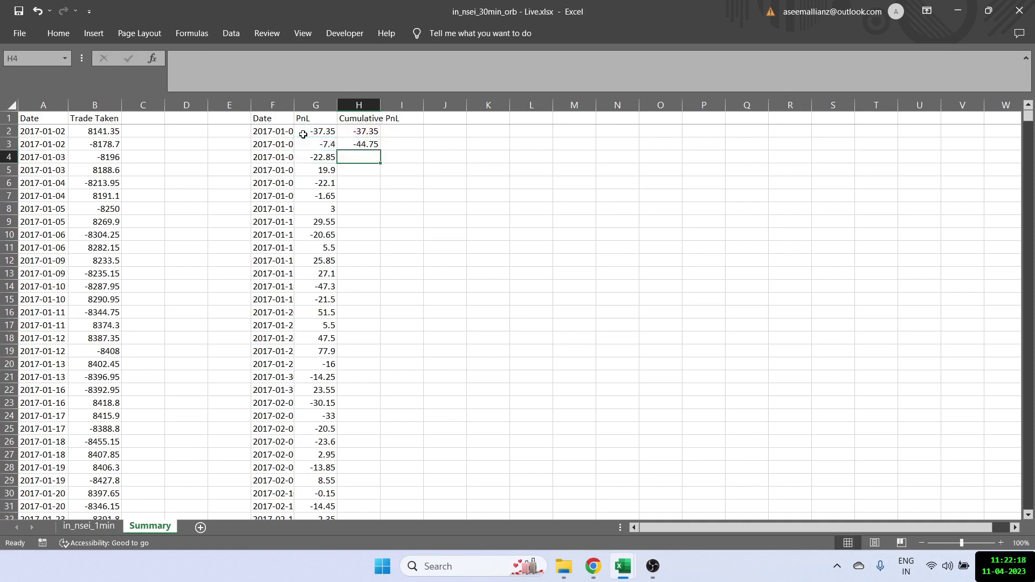
double_click(380, 150)
Insert a 2-D line chart of the whole Cumulative PnL column and place it in the empty area beside the data.
click(351, 128)
key(Up)
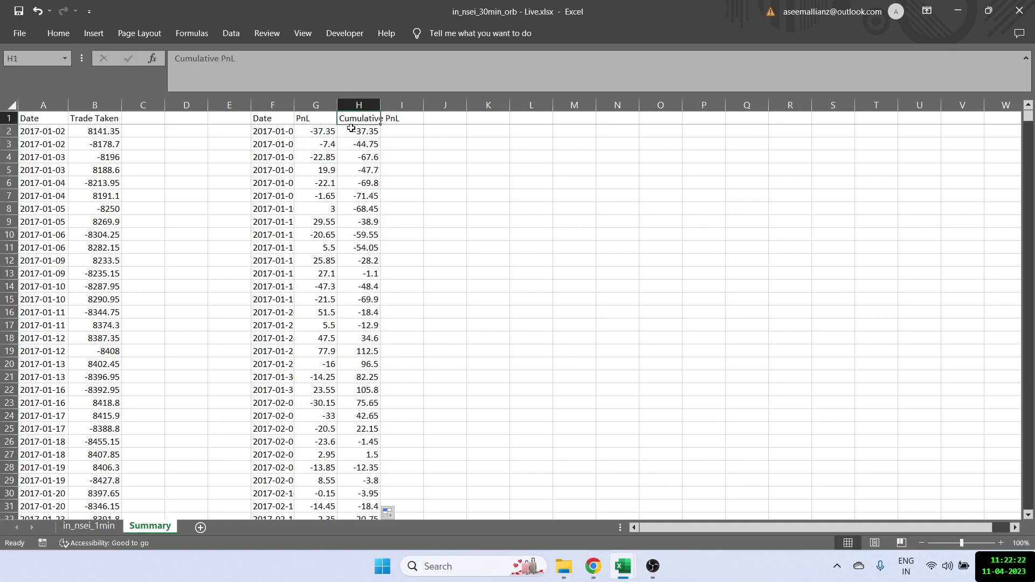
key(ctrl+shift+Down)
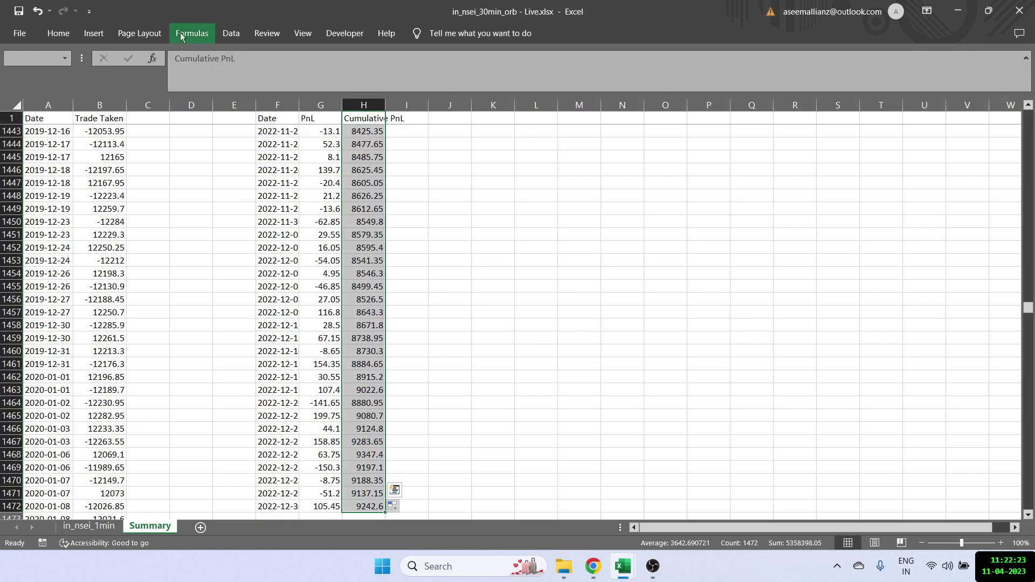
click(96, 34)
click(479, 68)
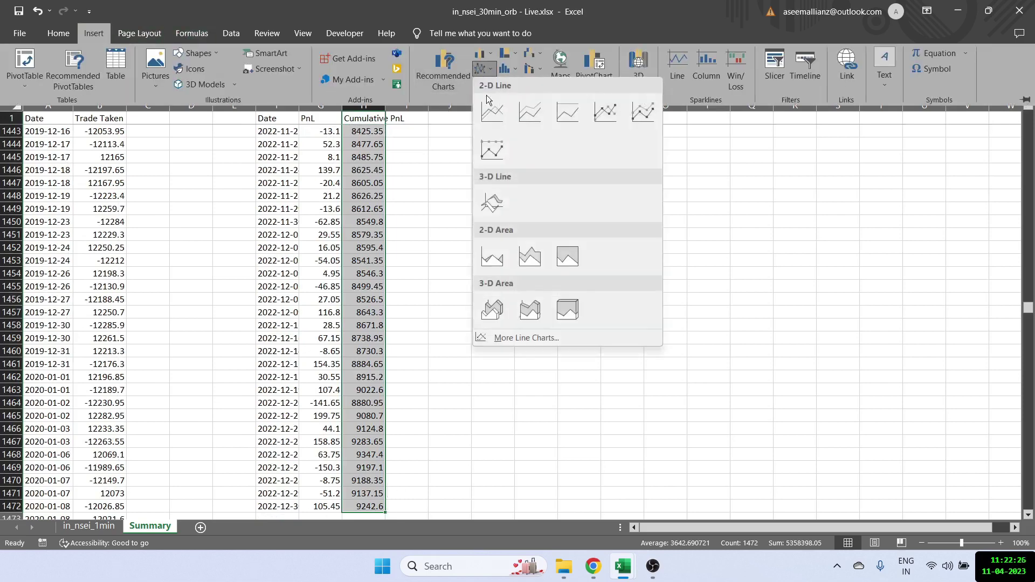
click(492, 108)
drag(583, 247, 669, 227)
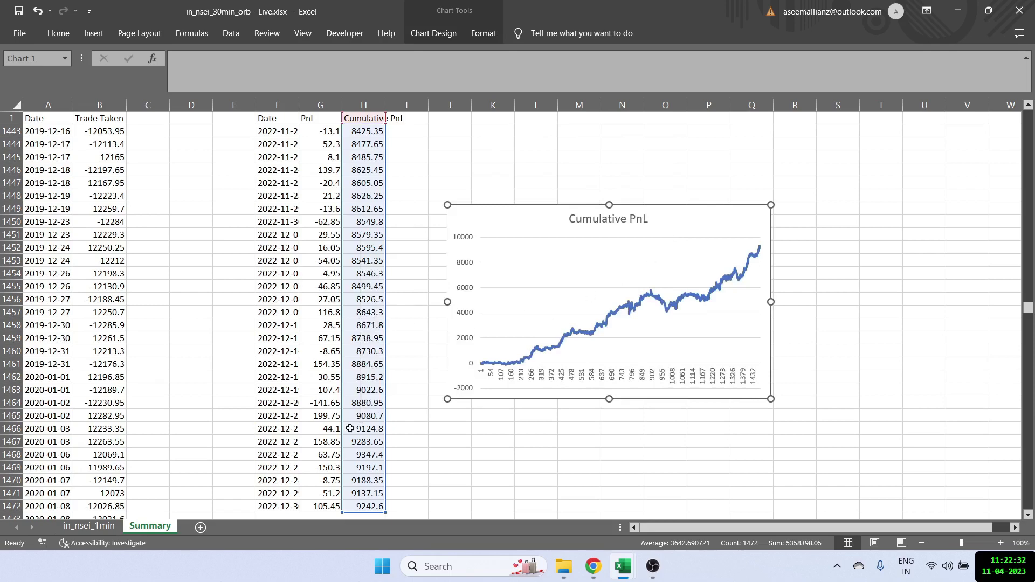
Add the label Total in G1474 and link H1474 to the last cumulative PnL value with =H1472.
scroll(337, 491, down, 1)
click(365, 465)
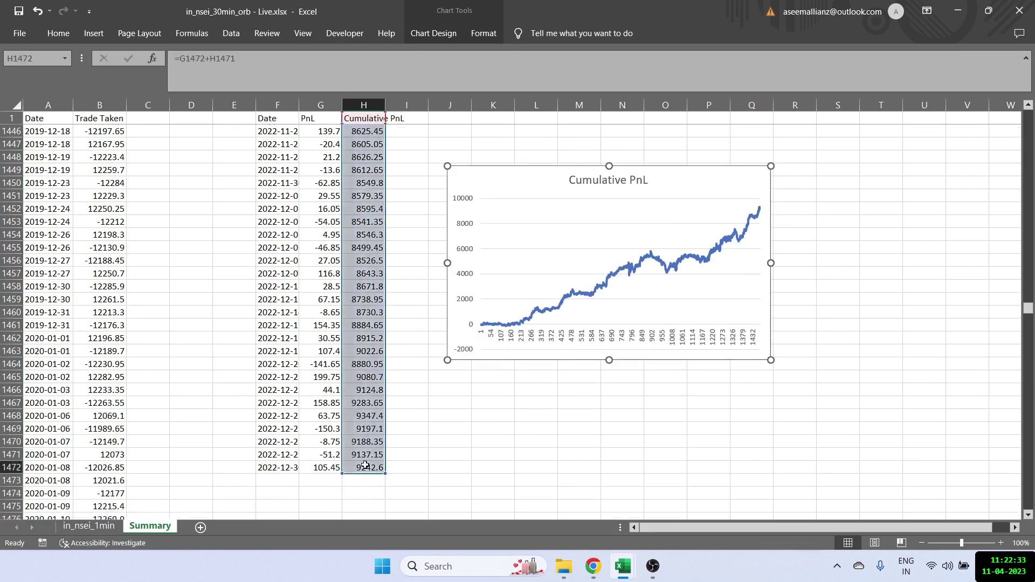
click(374, 504)
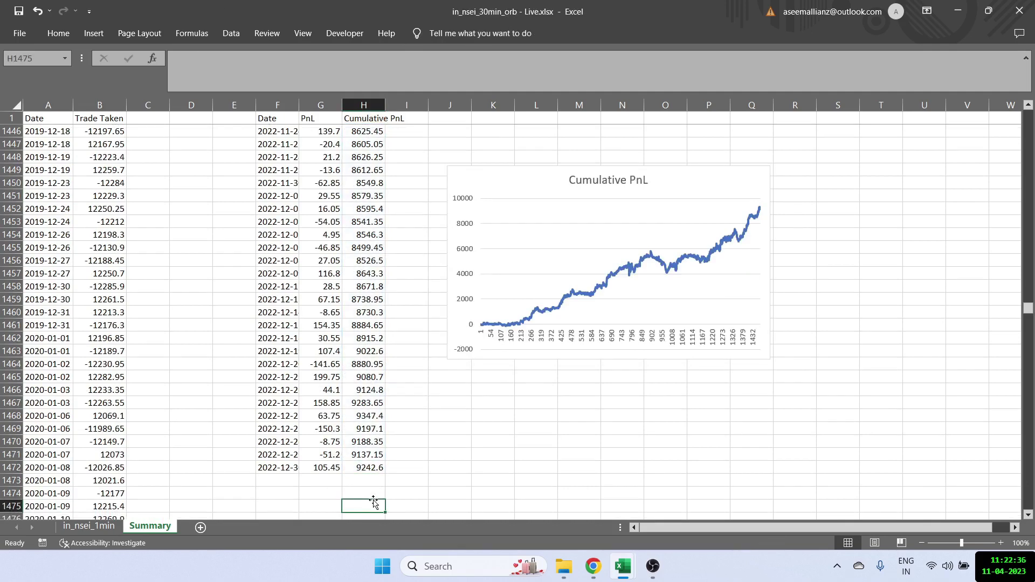
key(Up)
key(Left)
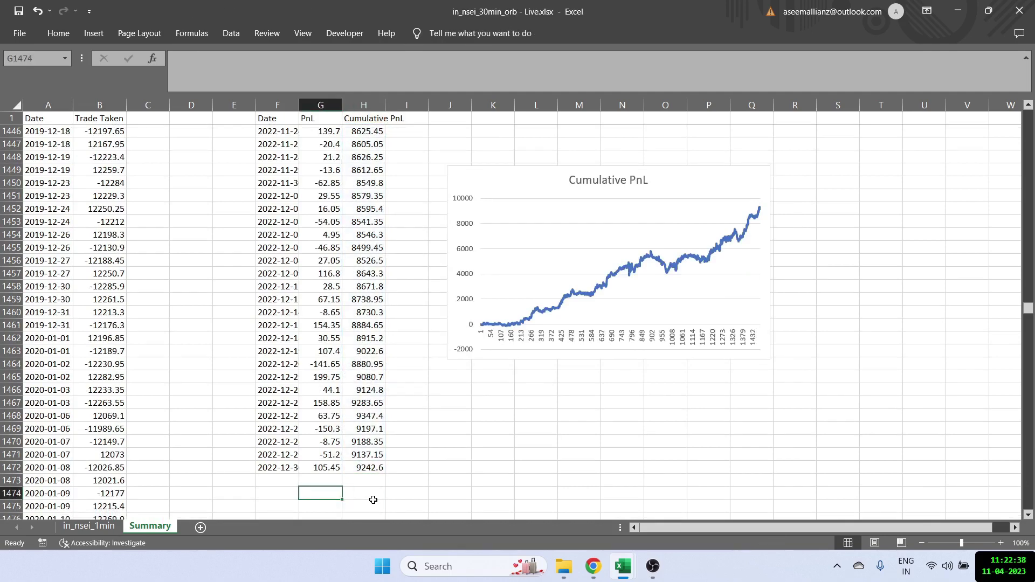
text(Total)
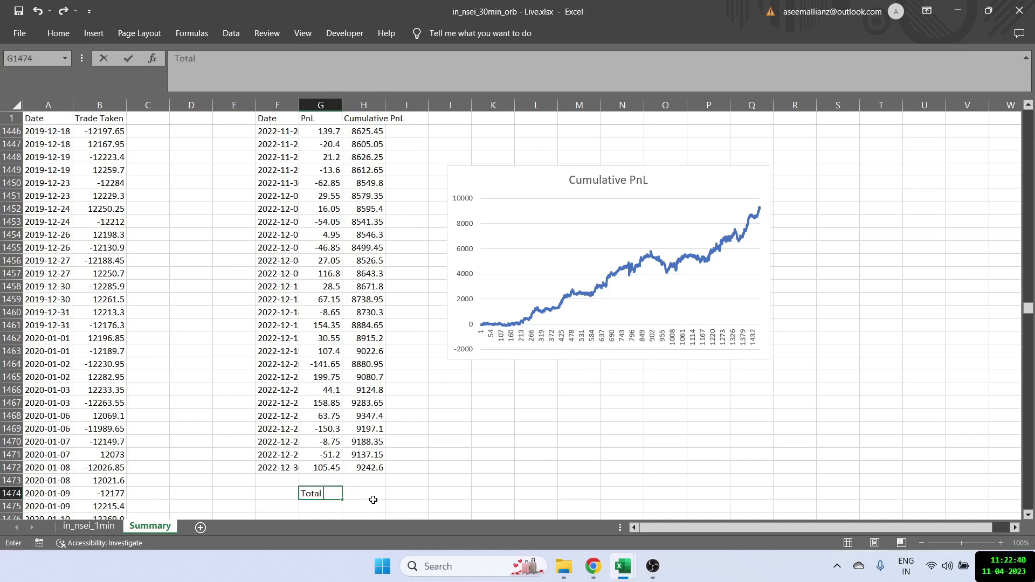
key(Tab)
text(=)
key(Up)
key(Up)
key(Return)
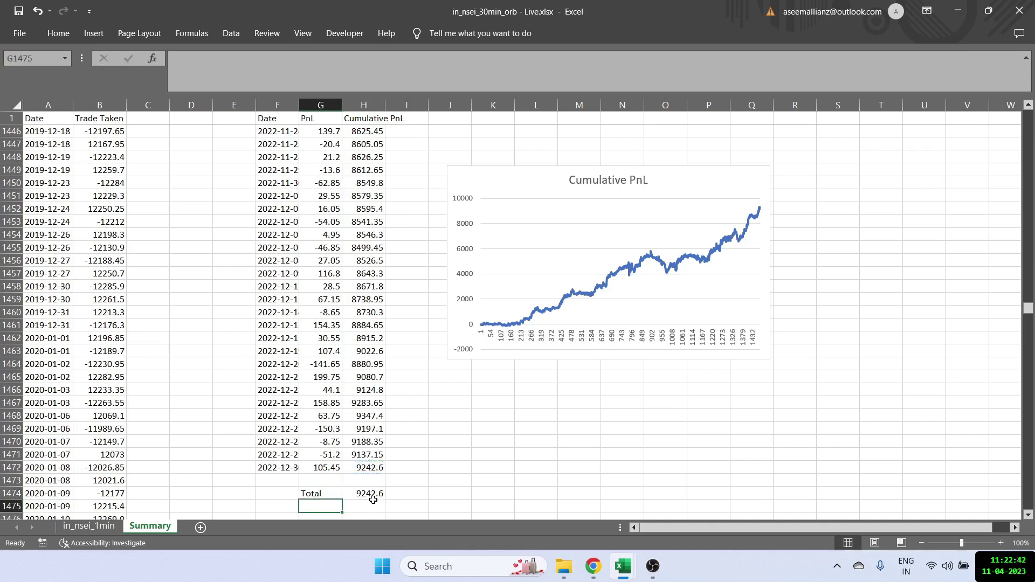
Add the label Years in G1475 with the value 6 in H1475.
text(Years)
key(Tab)
text(6)
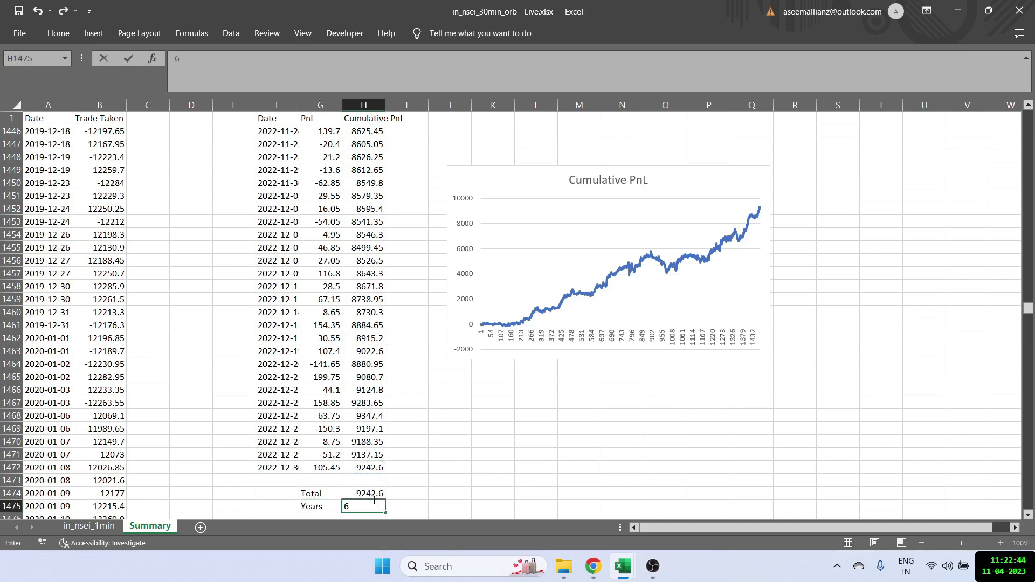
key(Return)
Add the label Avg in G1476 and compute the yearly average in H1476 with =H1474/H1475.
text(Avg)
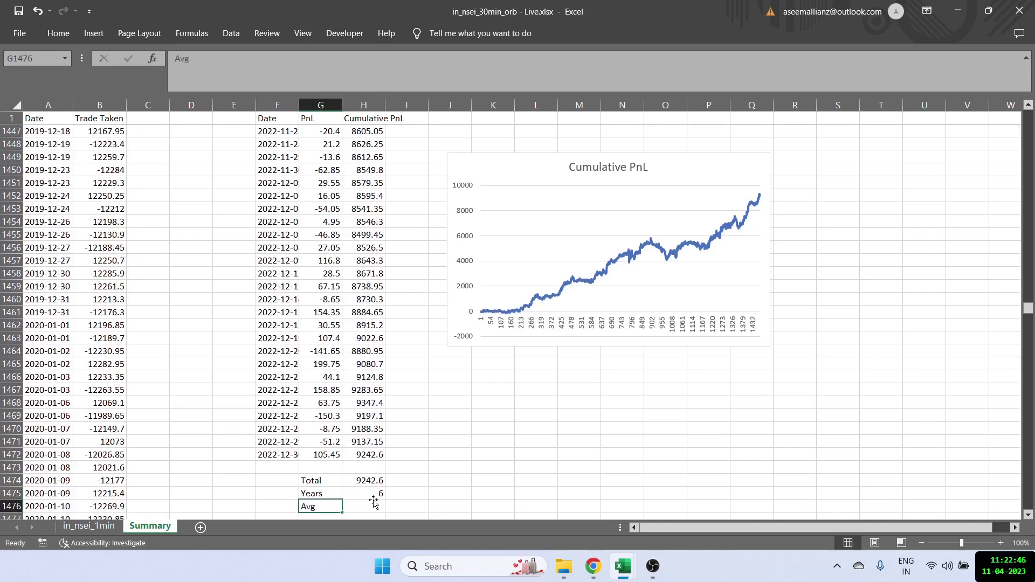
key(Tab)
text(=H1474/H1475)
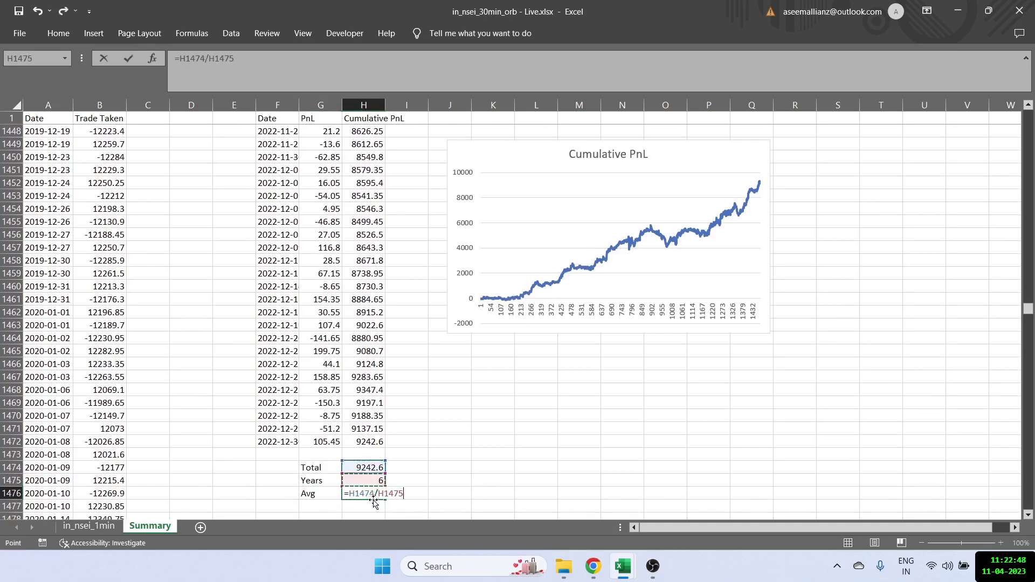
key(Return)
click(373, 498)
scroll(515, 429, down, 2)
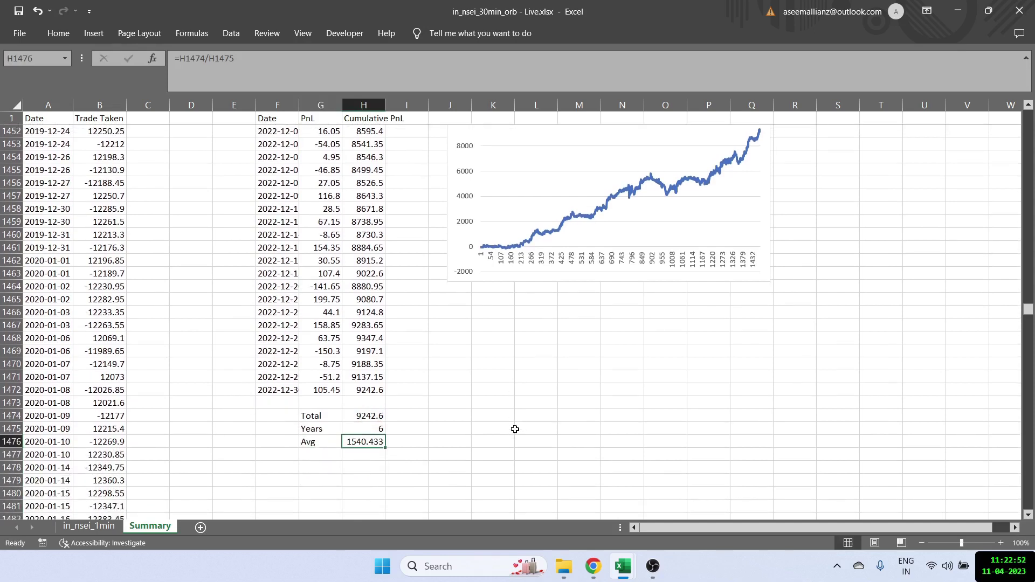
Add the label Lot Size in G1477 with the value 50 in H1477.
key(Down)
key(Left)
text(Lot Size)
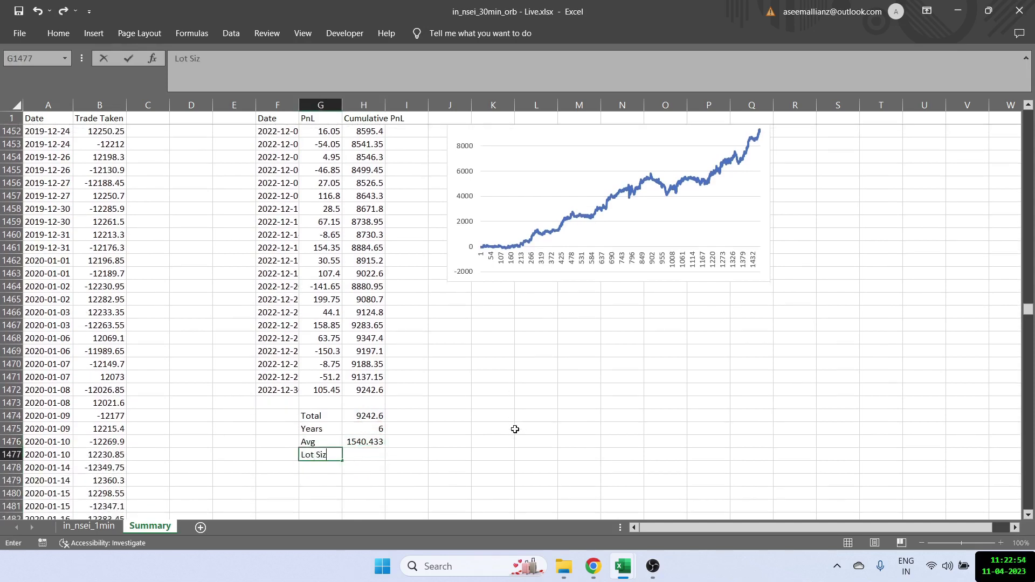
key(Tab)
text(50)
key(Return)
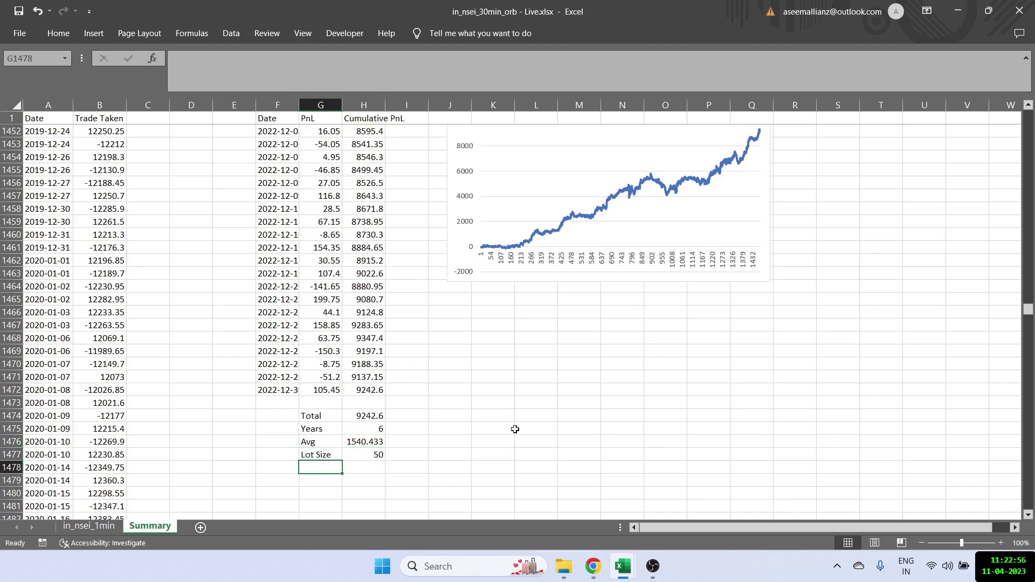
Add the label Profit in G1478 and multiply the average by the lot size in H1478 with =H1476*H1477.
text(Profit)
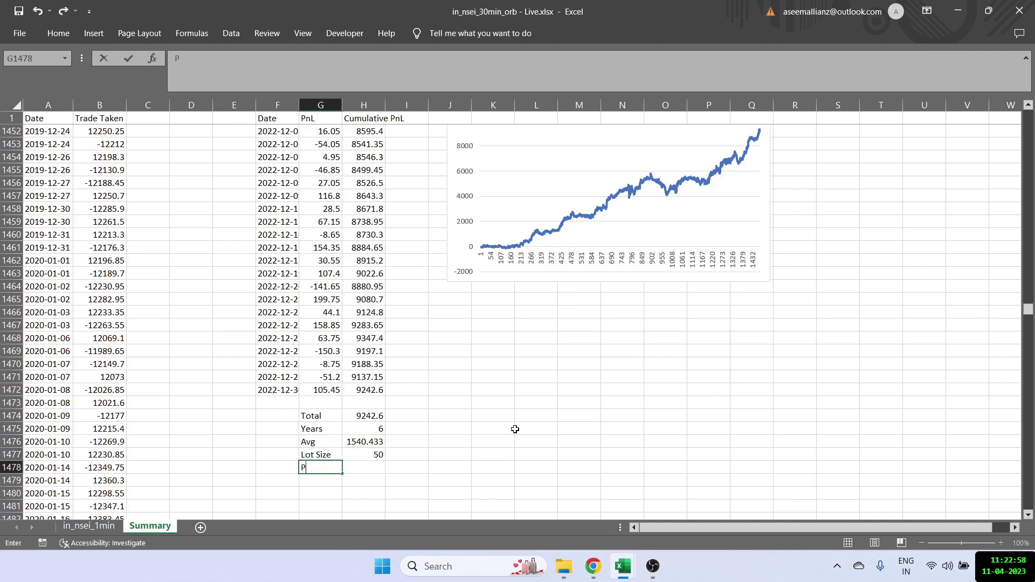
key(Tab)
text(=)
key(Up)
key(Up)
text(*)
key(Up)
key(ctrl+Return)
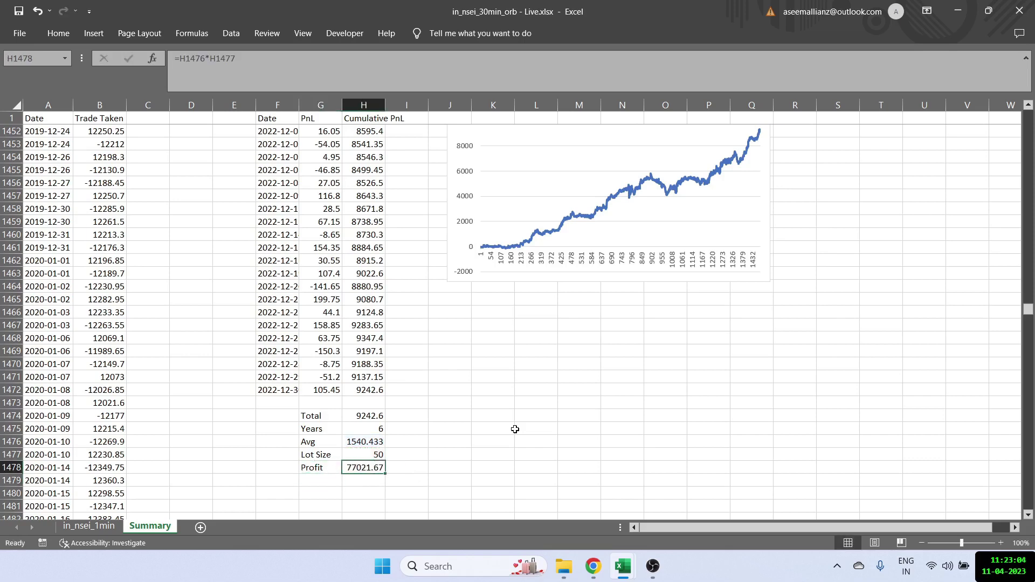
Check the Profit formula and the first and last entries of the Cumulative PnL column.
key(Right)
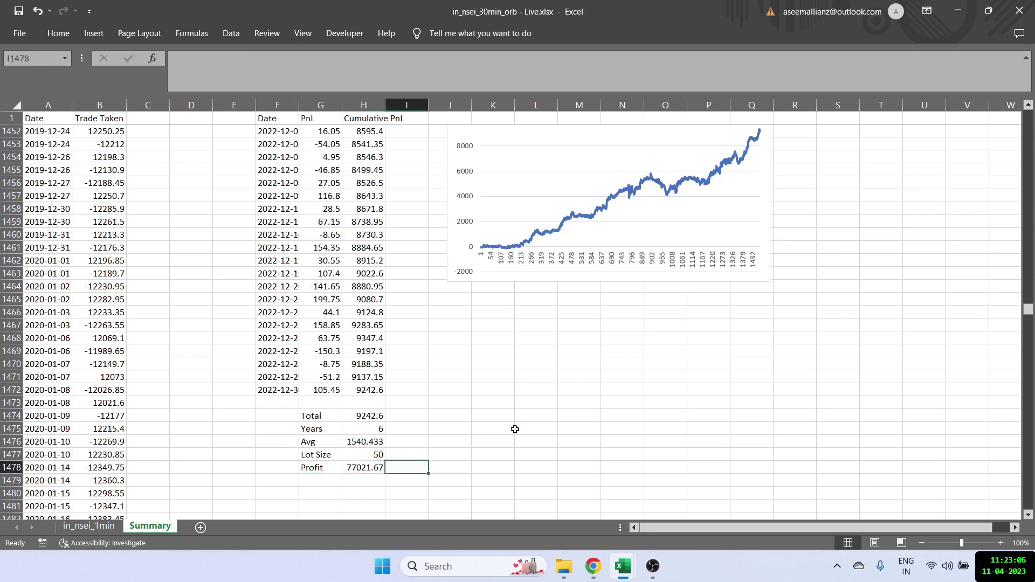
key(Left)
key(Down)
key(Down)
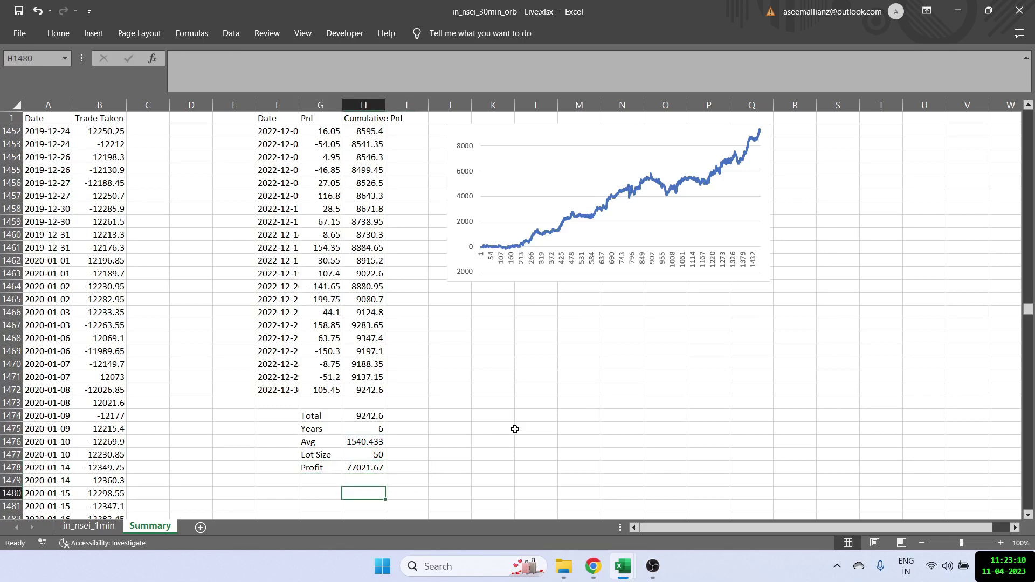
click(350, 468)
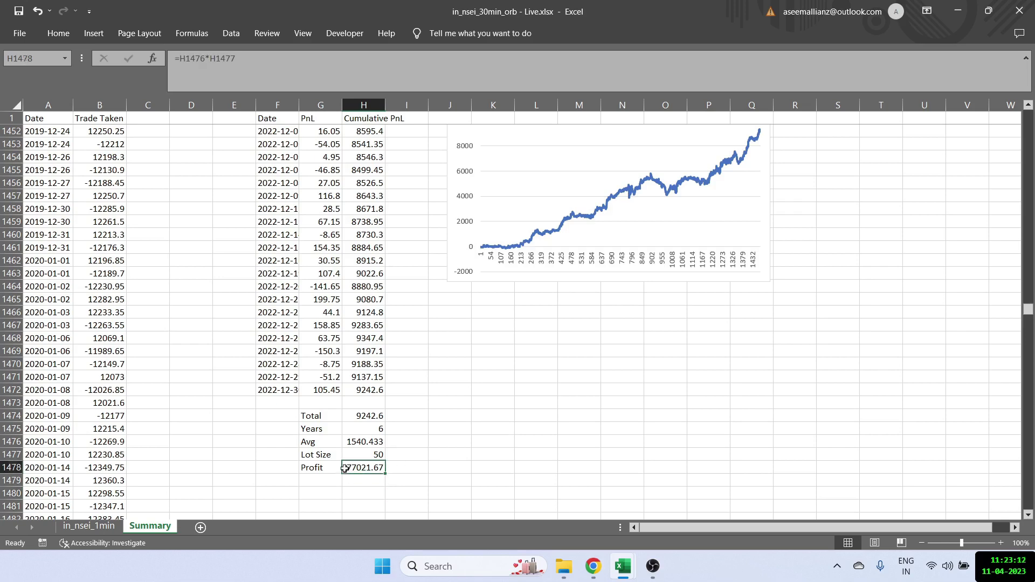
click(363, 382)
key(ctrl+Up)
key(Down)
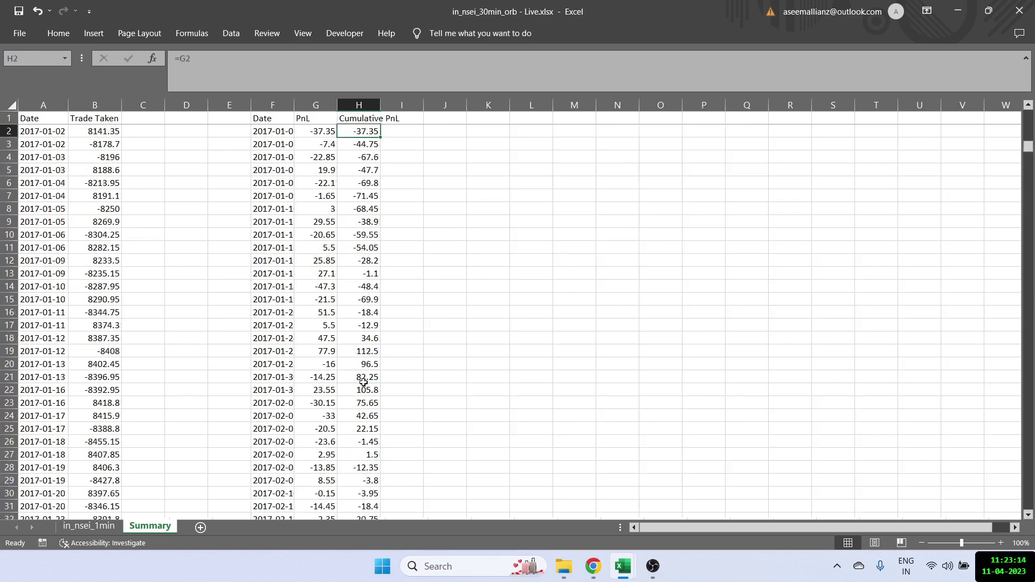
key(ctrl+Down)
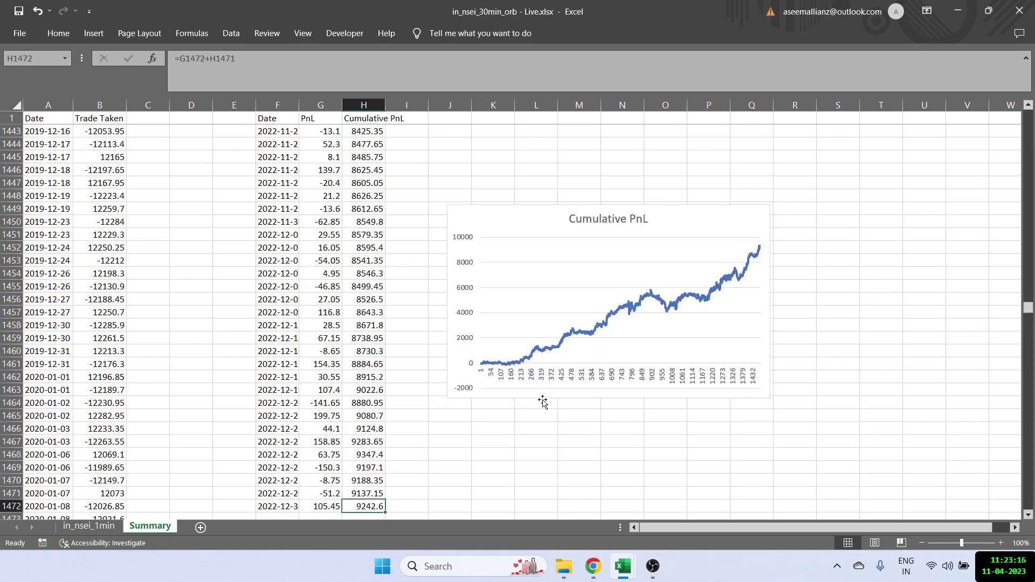